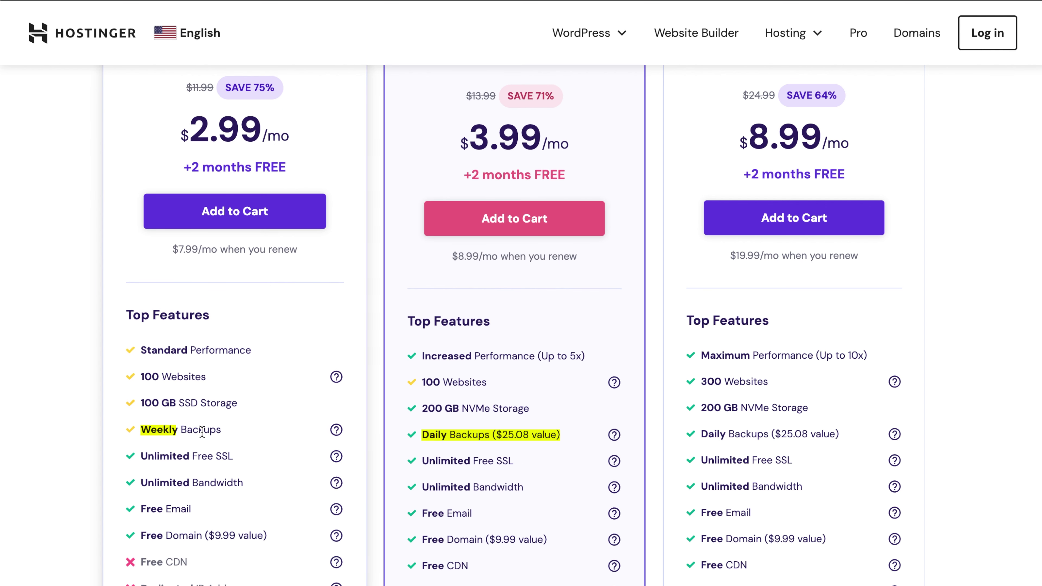
Step: Compare the features of the three hosting plans and add the $2.99/month Premium Web Hosting plan to the cart
left_click_drag(460, 565, 464, 565)
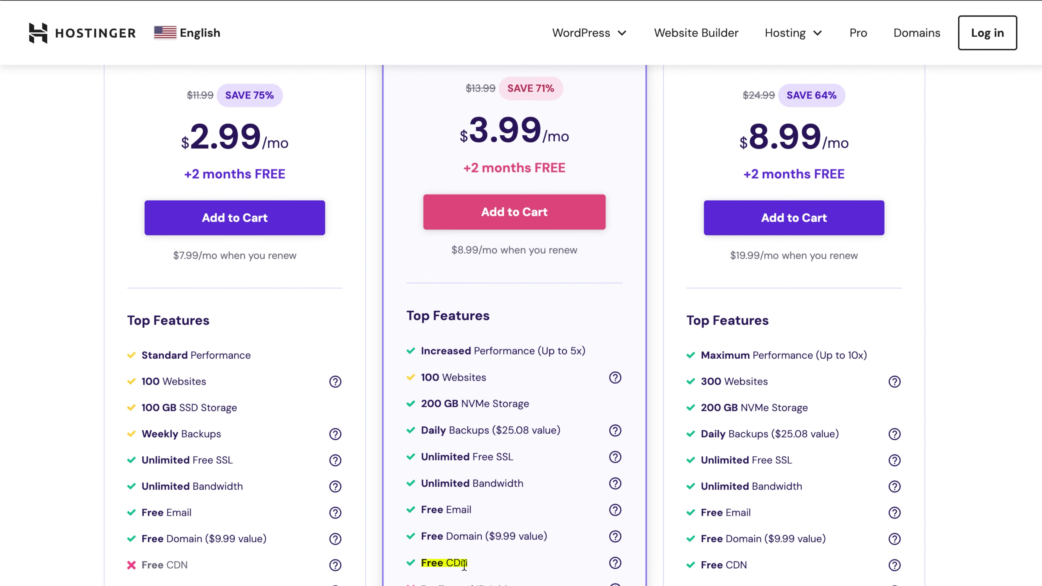
scroll(529, 552, "down", 4)
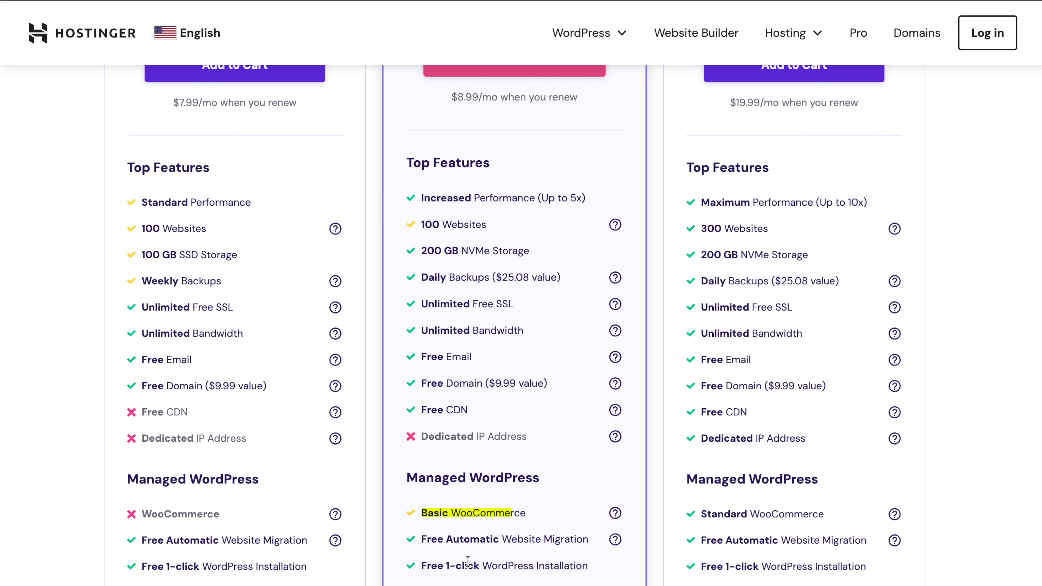
scroll(480, 565, "down", 6)
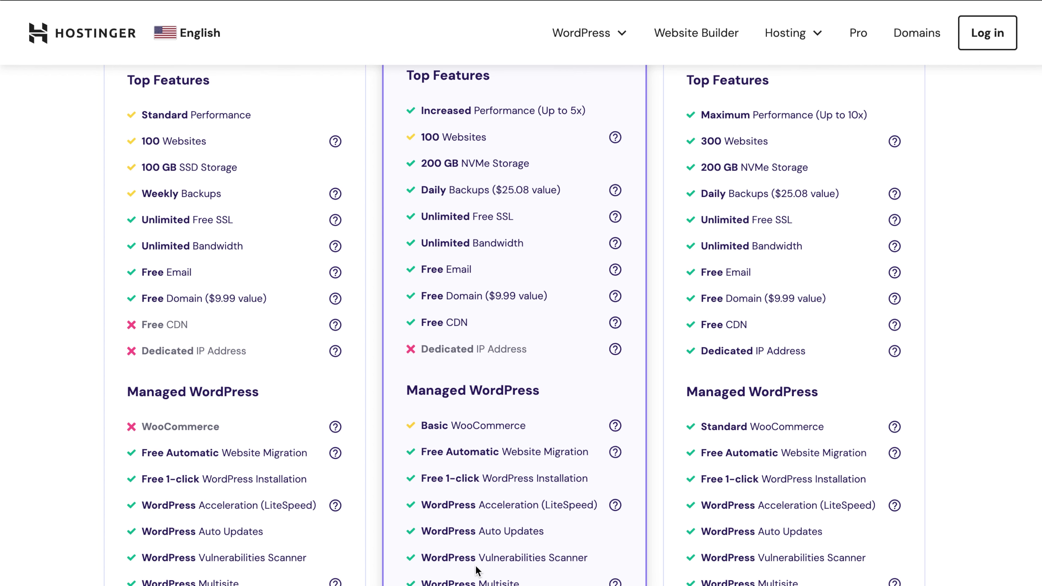
scroll(459, 562, "down", 3)
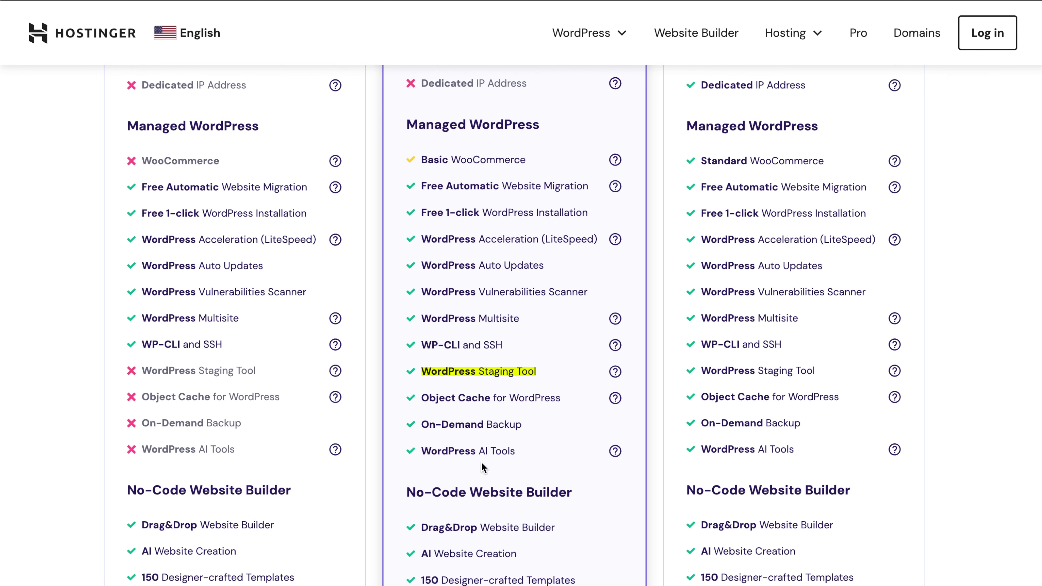
scroll(484, 467, "down", 2)
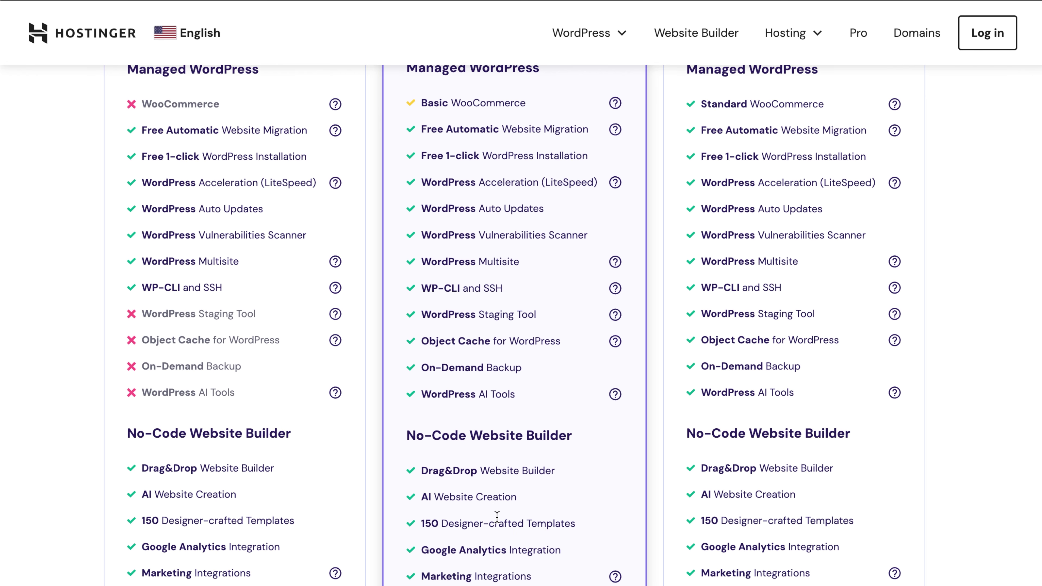
scroll(370, 452, "up", 15)
left_click(254, 395)
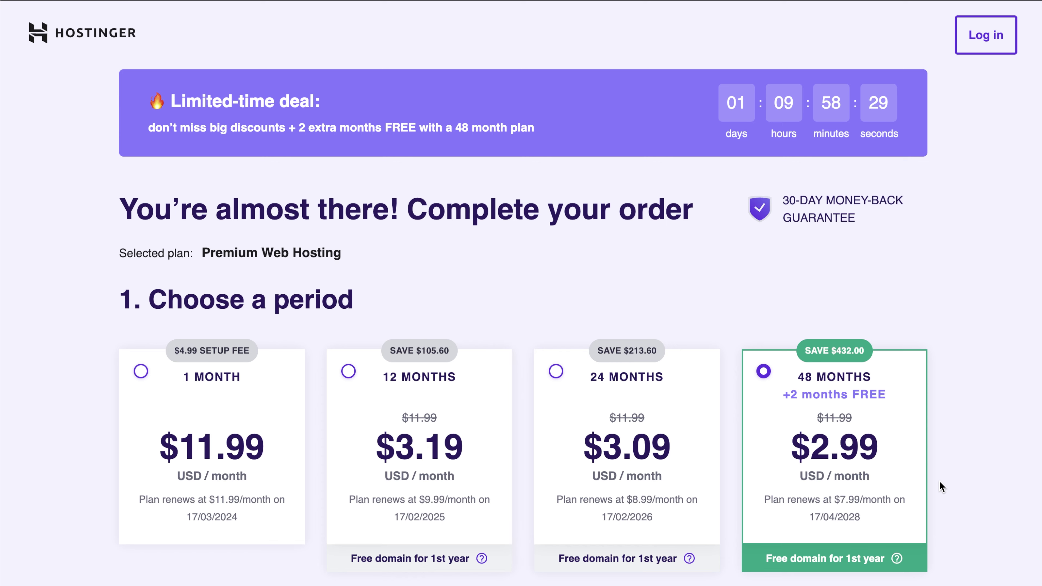
Step: Apply the coupon code MYFIRSTWEBSITE to the 12-month Premium Web Hosting order and submit the secure payment
scroll(381, 392, "down", 4)
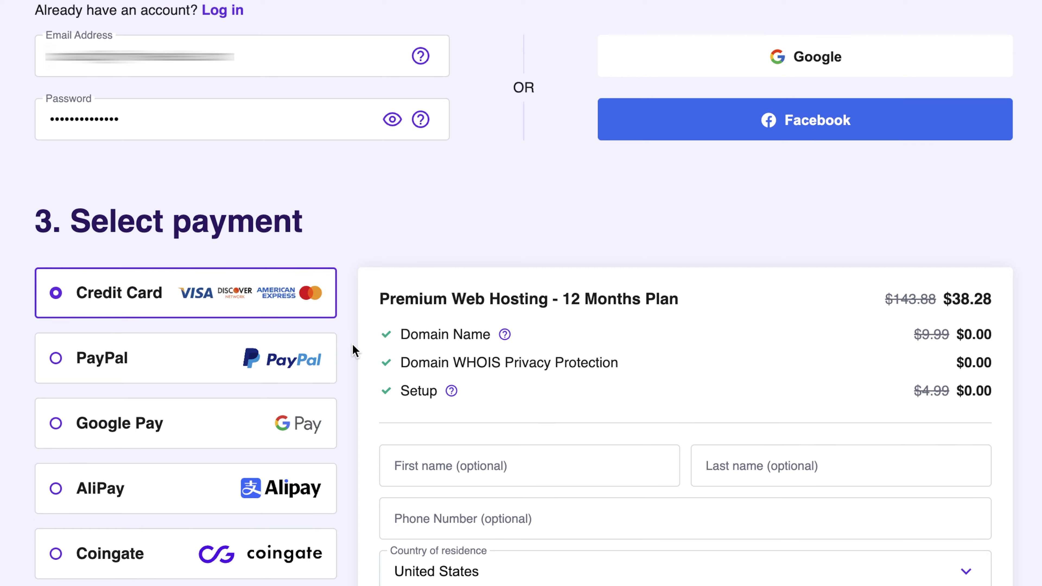
scroll(978, 338, "down", 1)
scroll(466, 176, "down", 5)
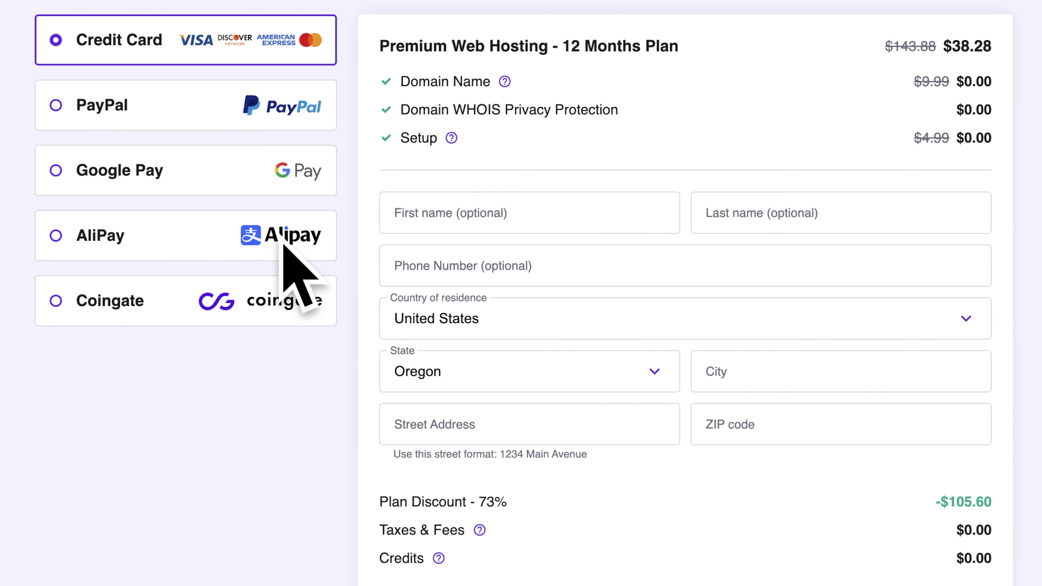
scroll(696, 221, "down", 4)
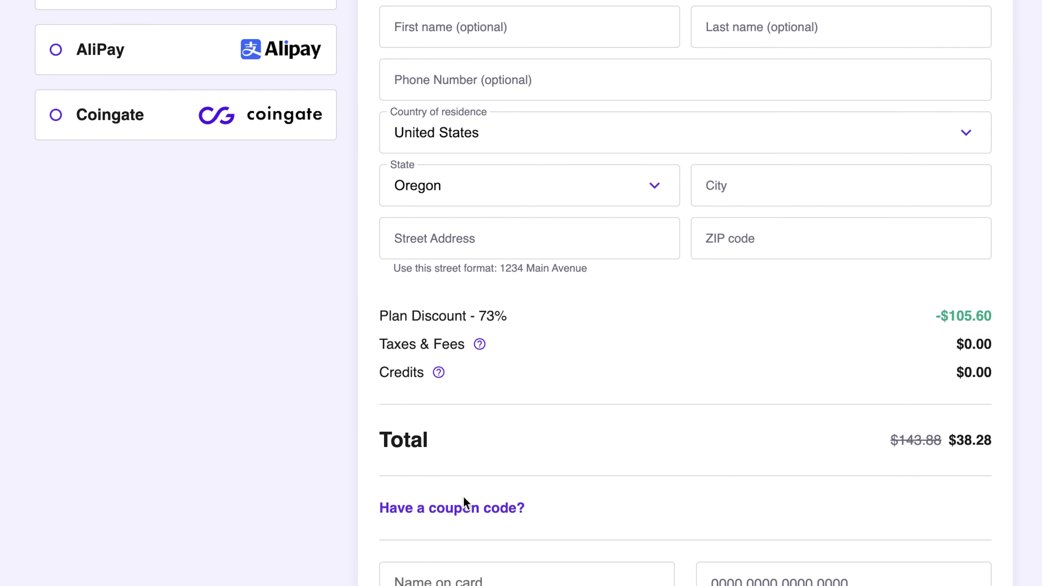
scroll(513, 527, "down", 1)
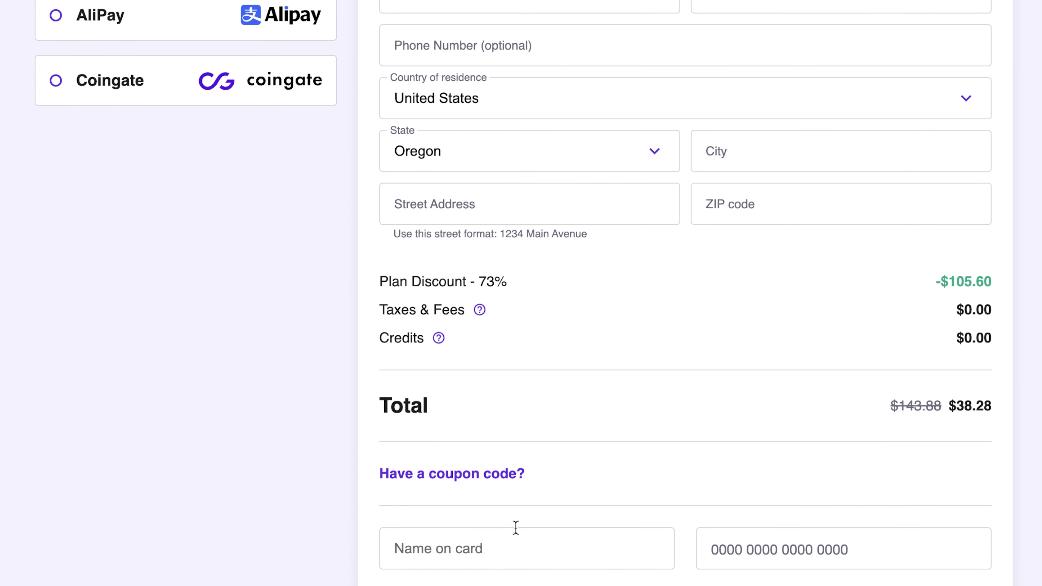
left_click(445, 476)
left_click(473, 527)
type("MY")
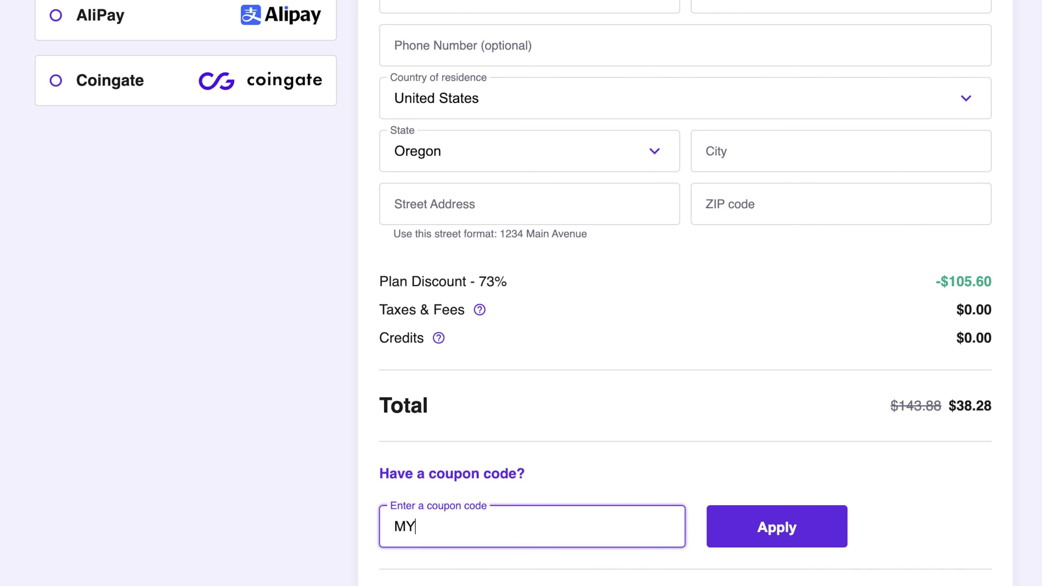
type("FIRSTWEBSITE")
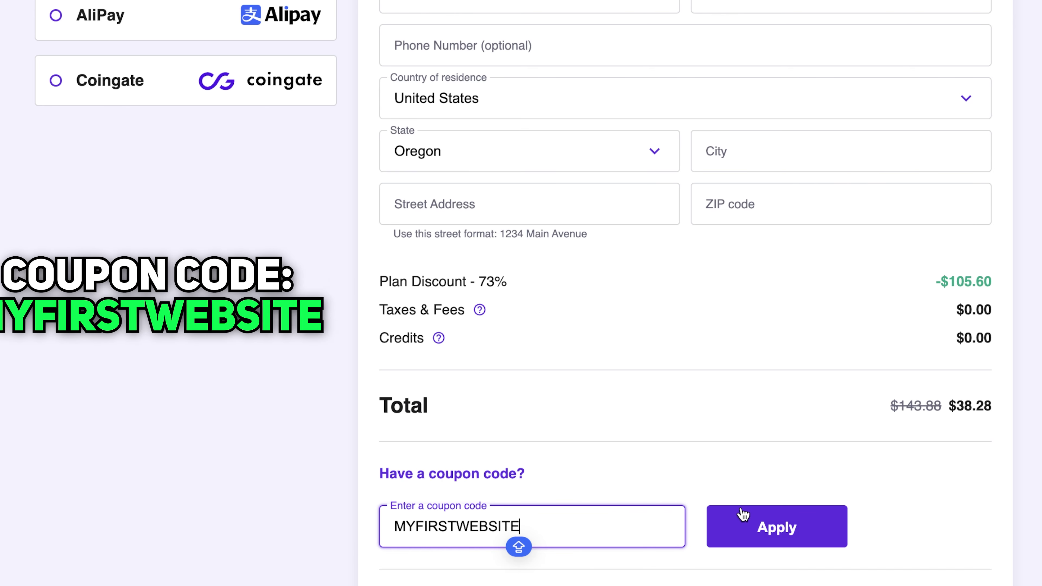
left_click(749, 516)
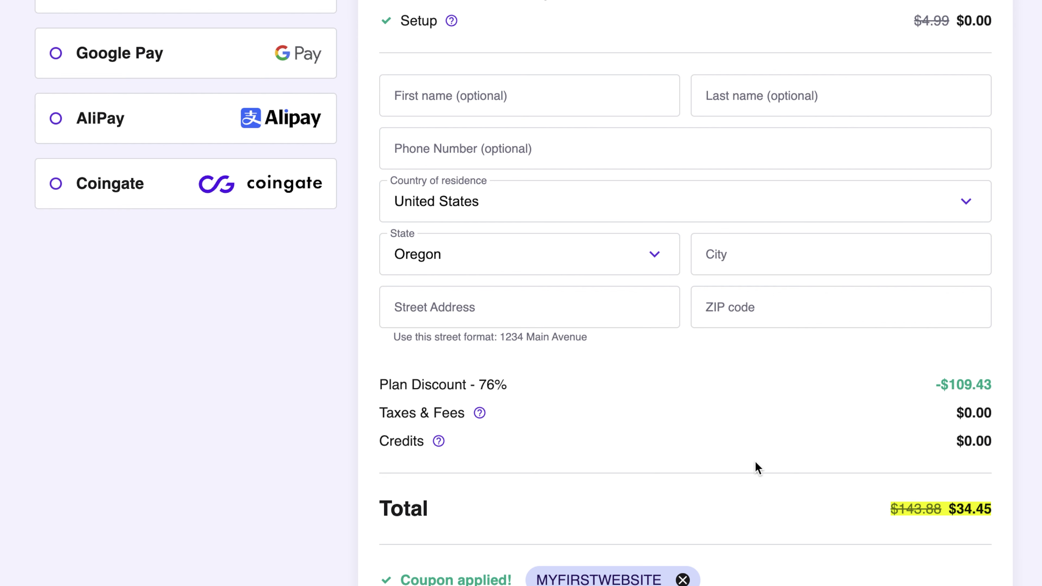
scroll(756, 489, "down", 5)
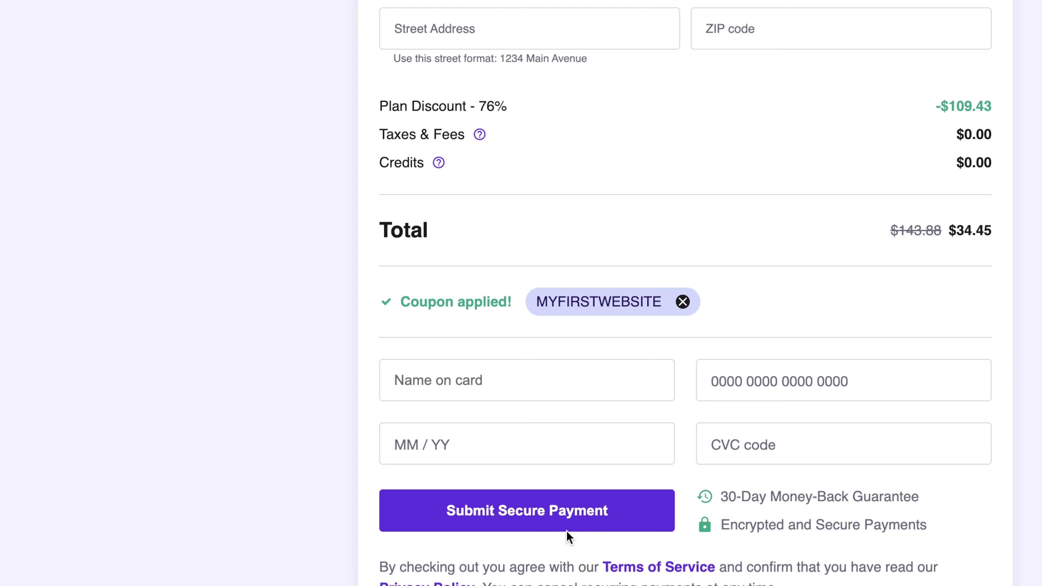
left_click(561, 519)
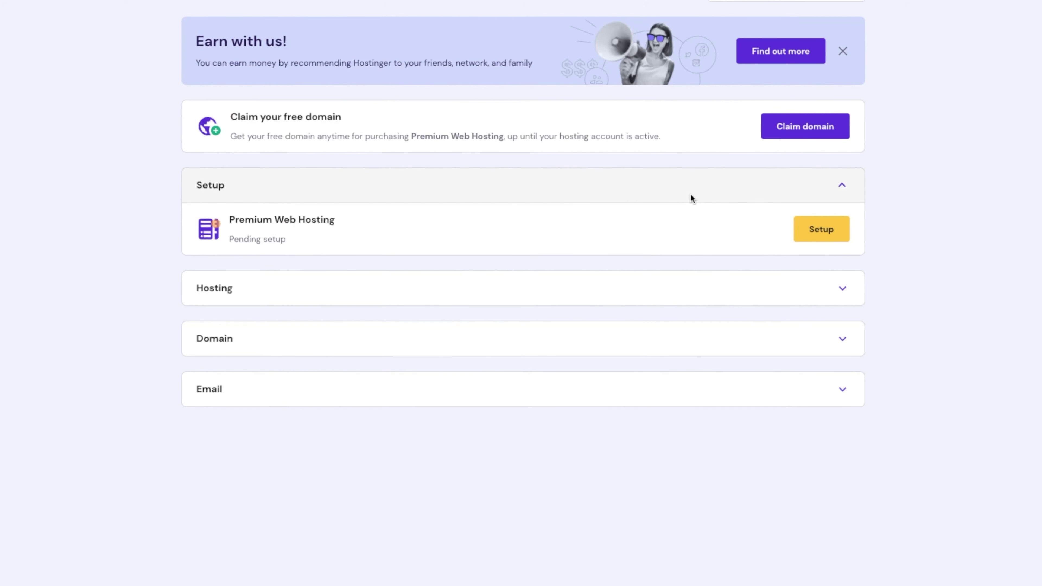
Step: Check the availability of charliechangcreative.com and claim it as the plan's free domain
left_click(819, 126)
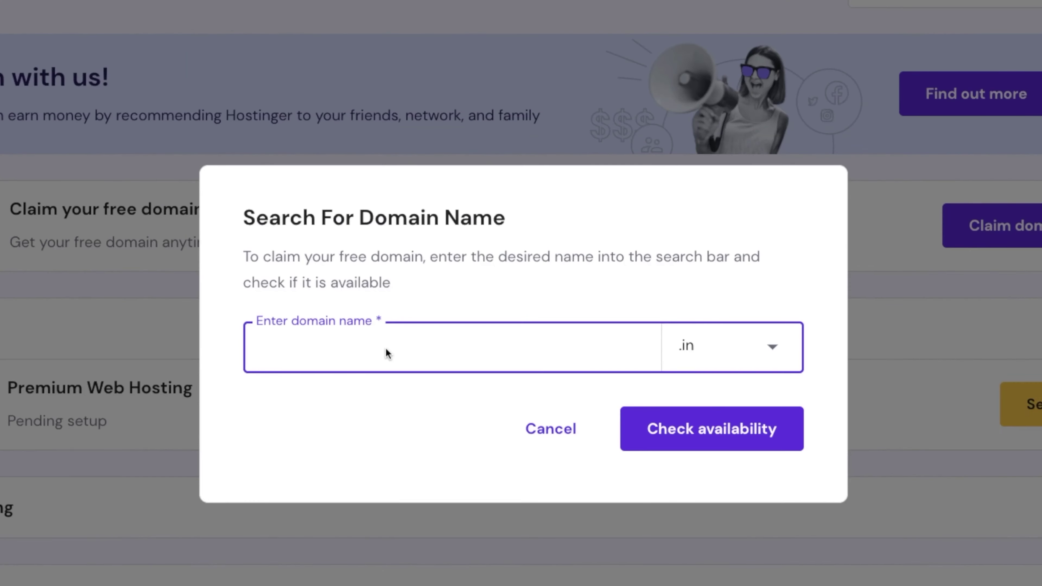
type("charliechang")
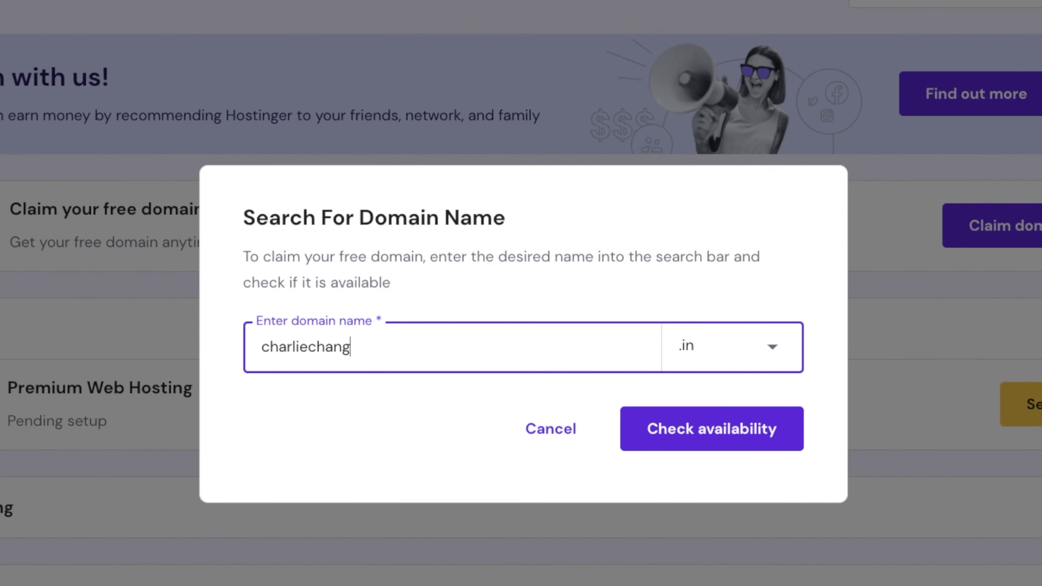
type("creative")
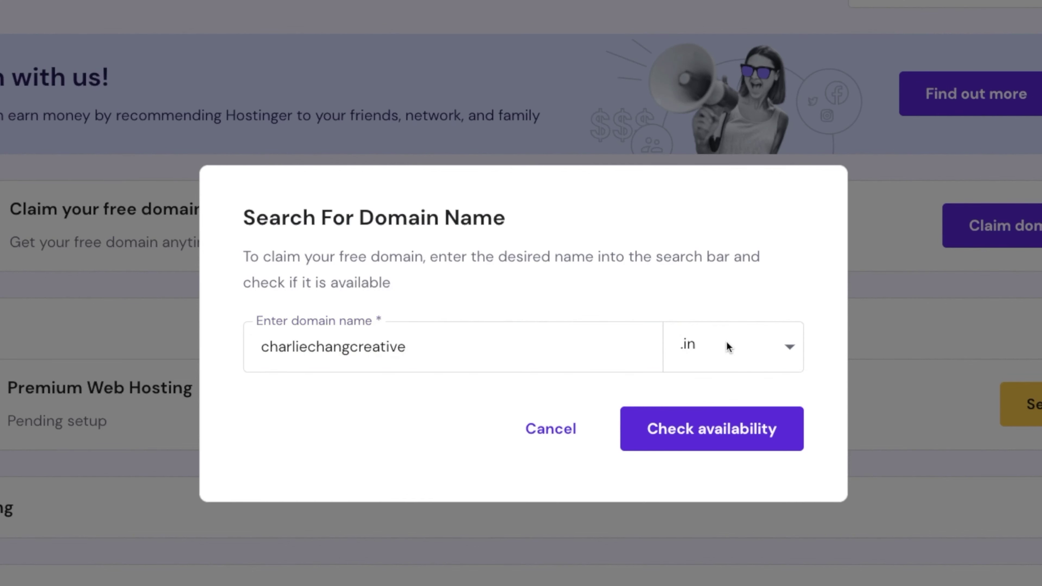
left_click(725, 355)
left_click(731, 482)
left_click(726, 435)
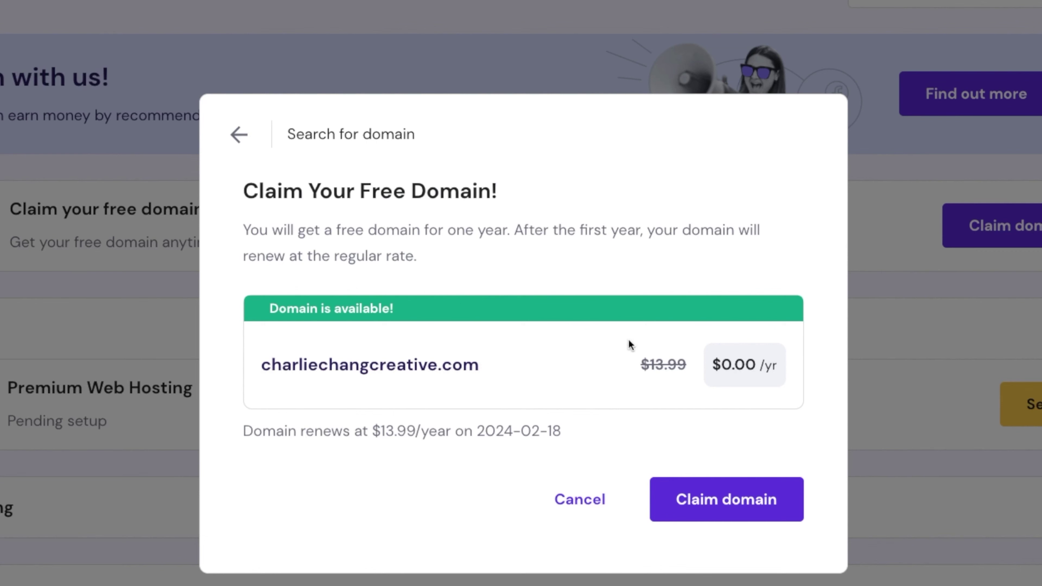
left_click(747, 502)
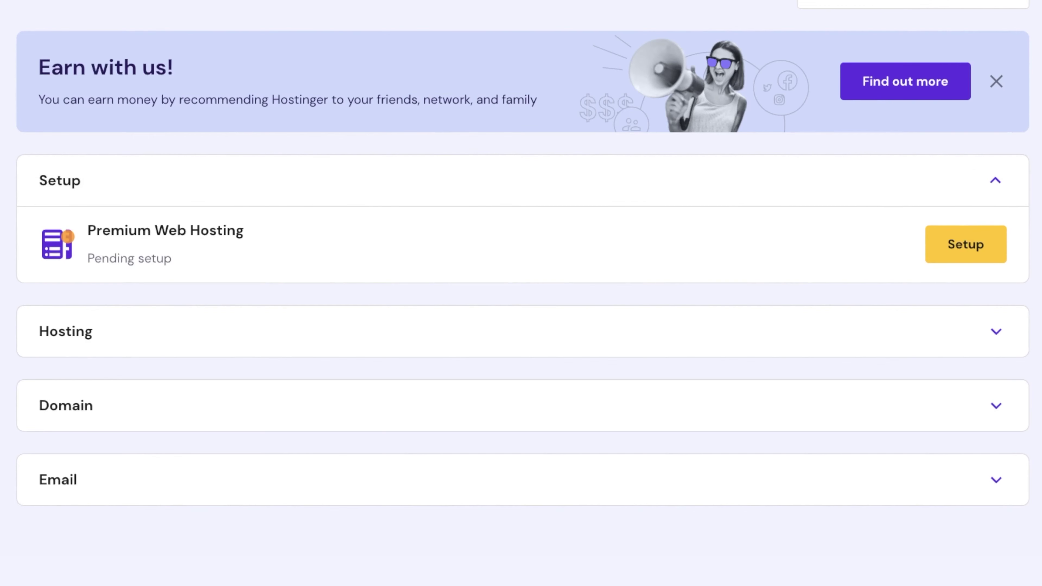
Step: Set up the Premium Web Hosting plan for a new WordPress website and submit the administrator login details
left_click(979, 242)
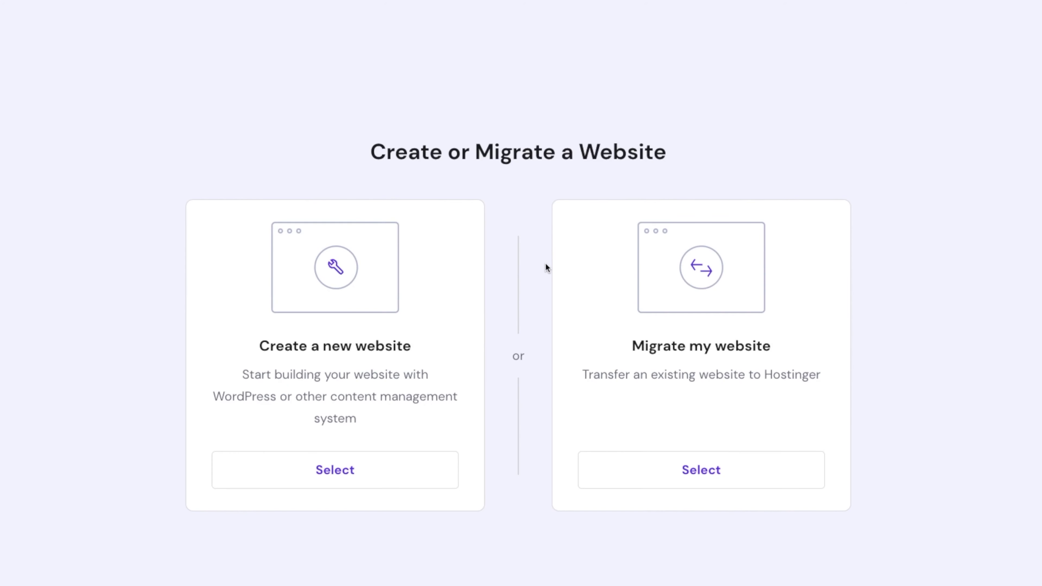
left_click(336, 474)
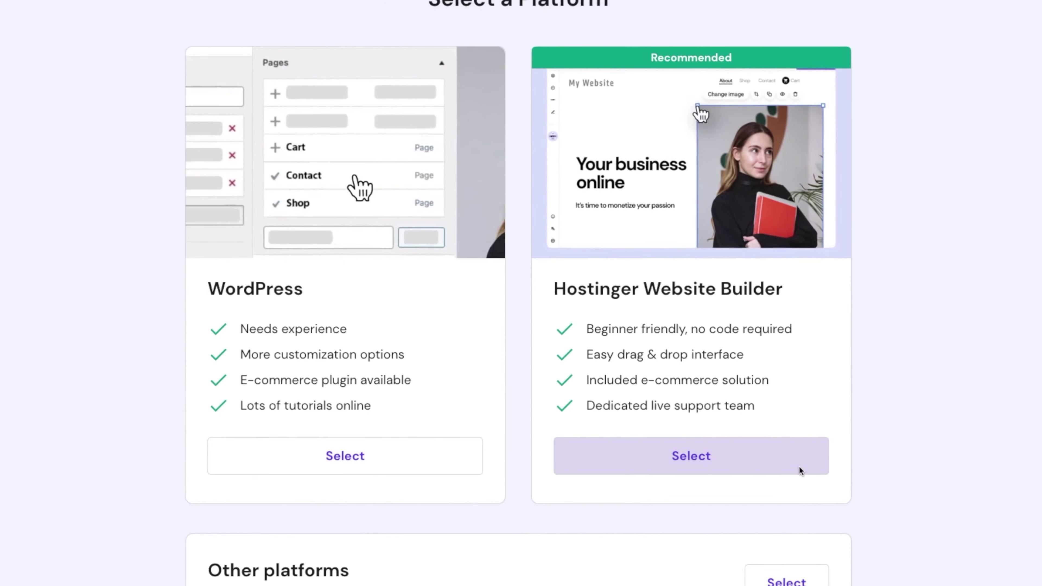
left_click(383, 441)
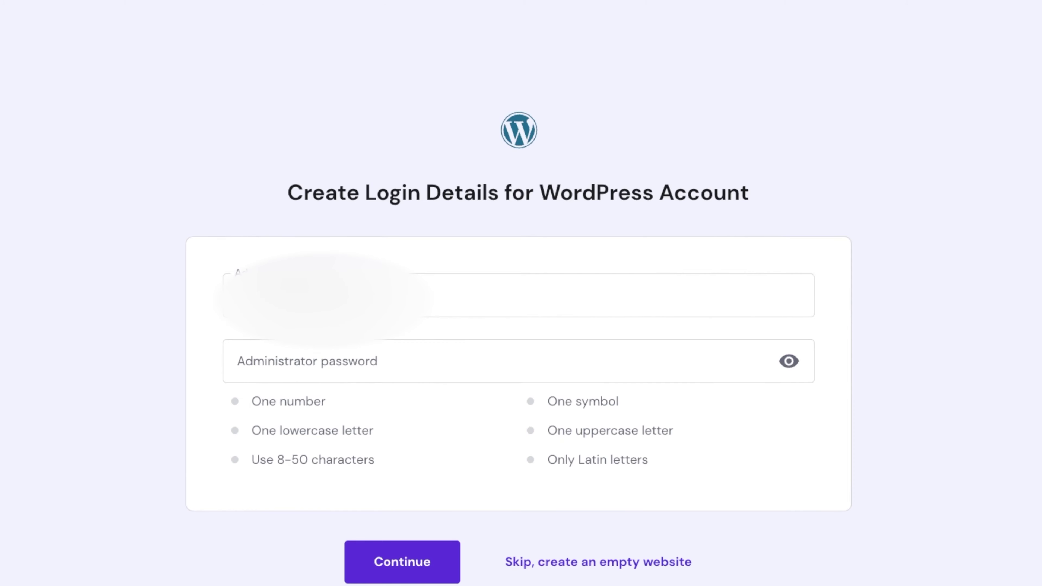
left_click(423, 564)
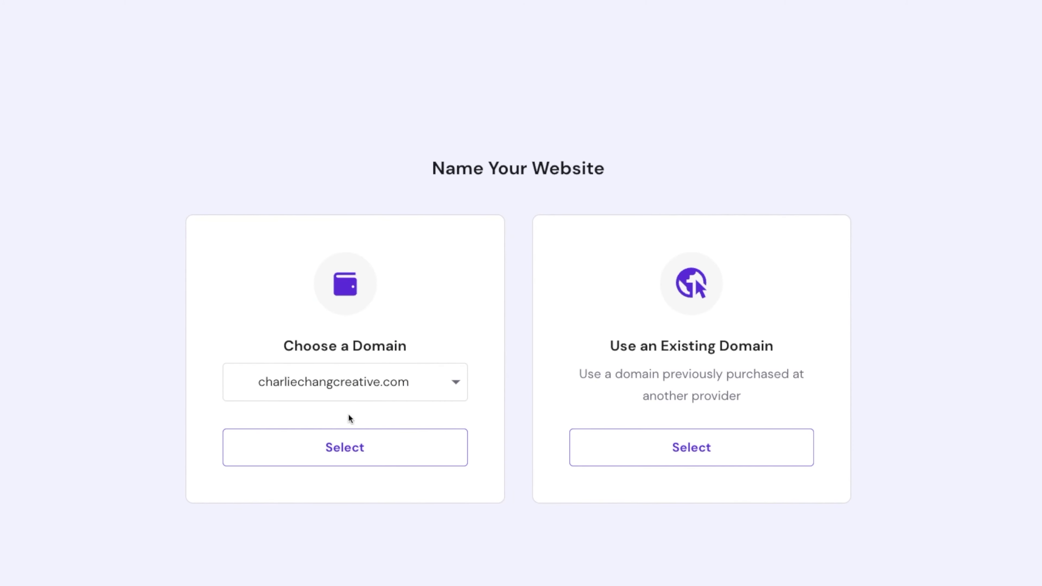
Step: Finish the website setup with charliechangcreative.com as its domain and view the new website
left_click(344, 448)
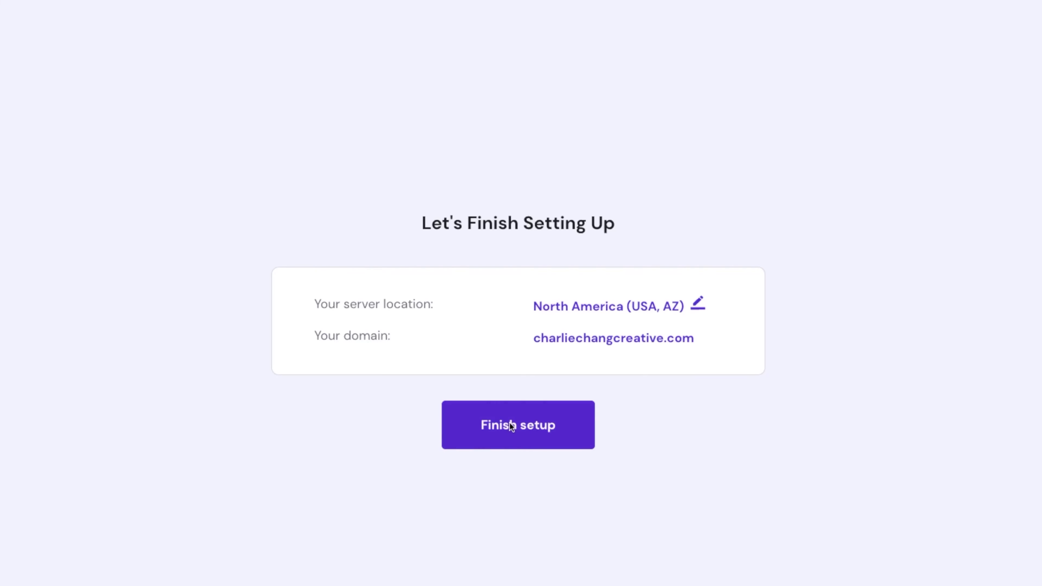
left_click(512, 430)
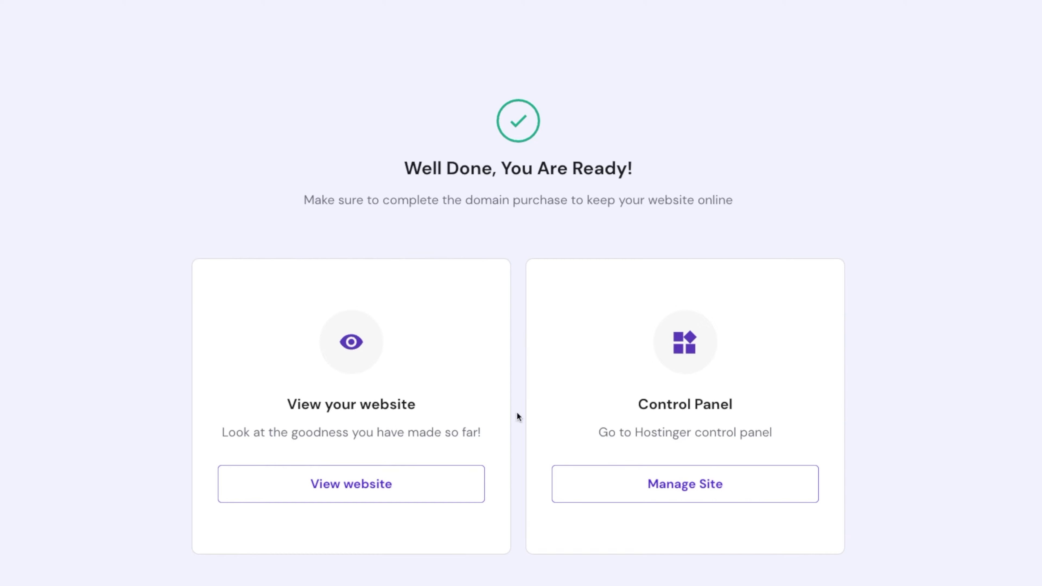
left_click(375, 487)
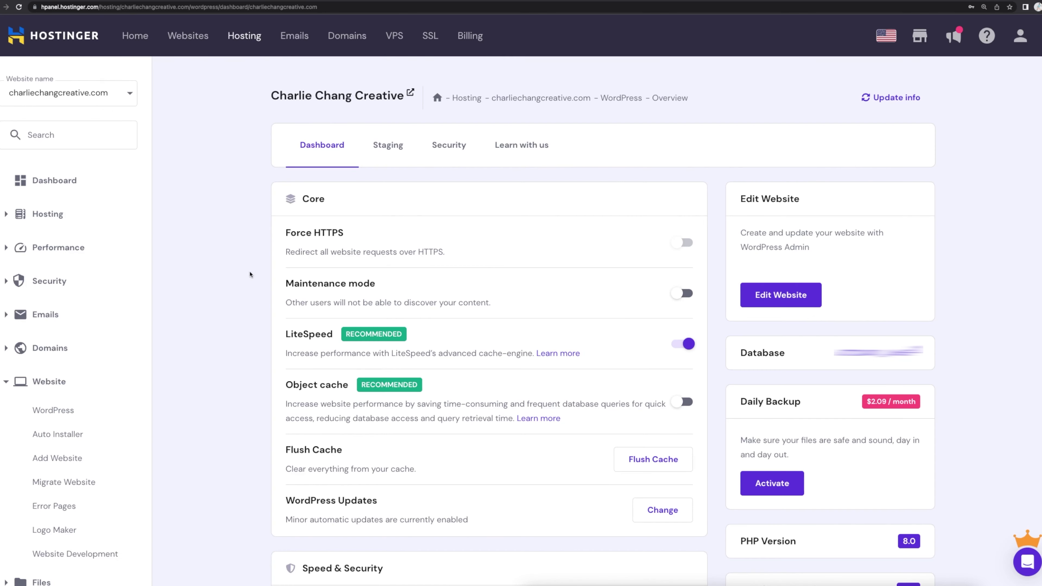
Step: Go to the website's WordPress admin area at charliechangcreative.com/wp-admin
left_click(85, 420)
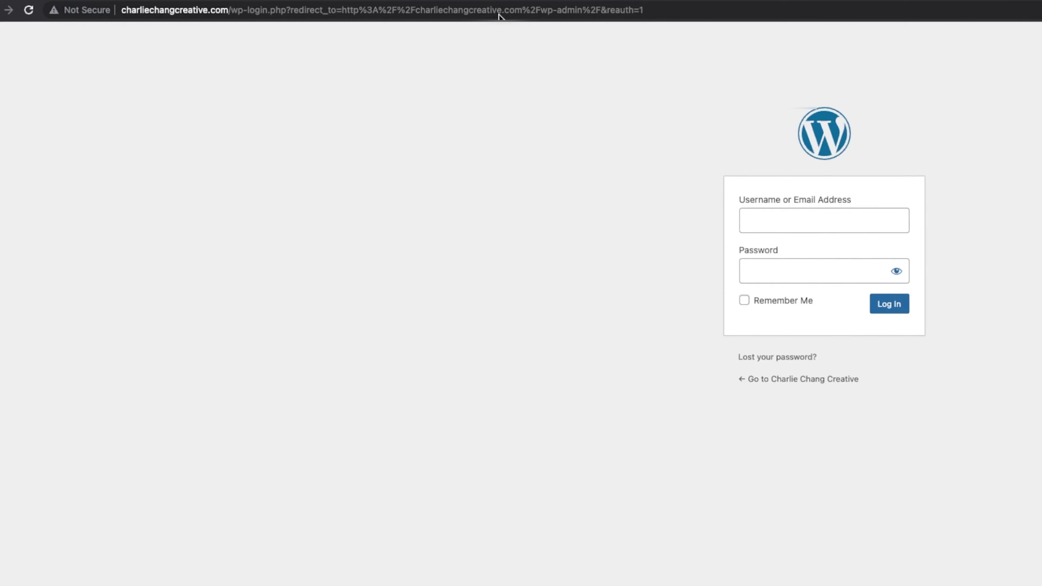
left_click(507, 11)
type("charliechangcreat")
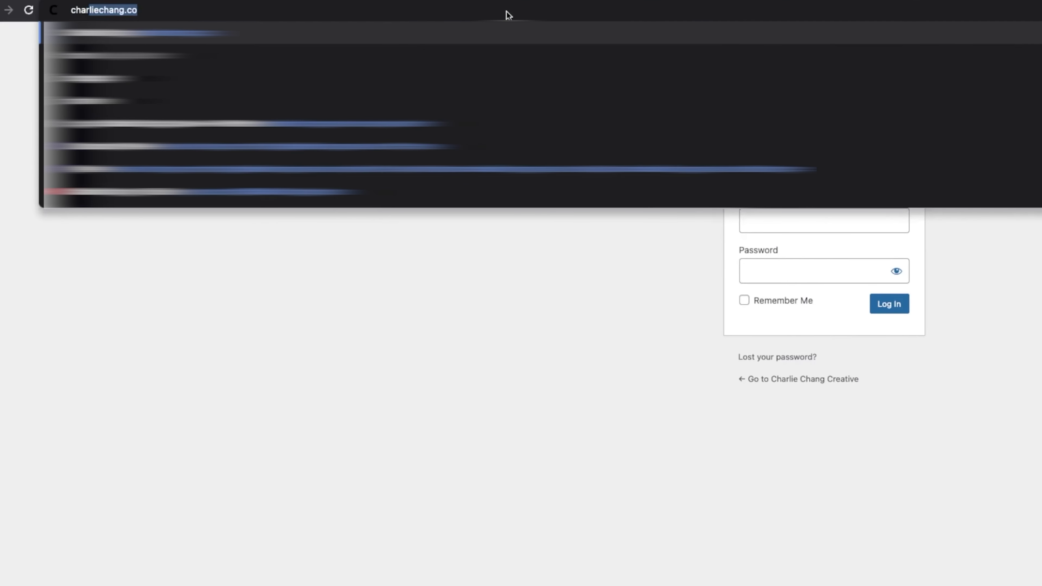
type("ive.com")
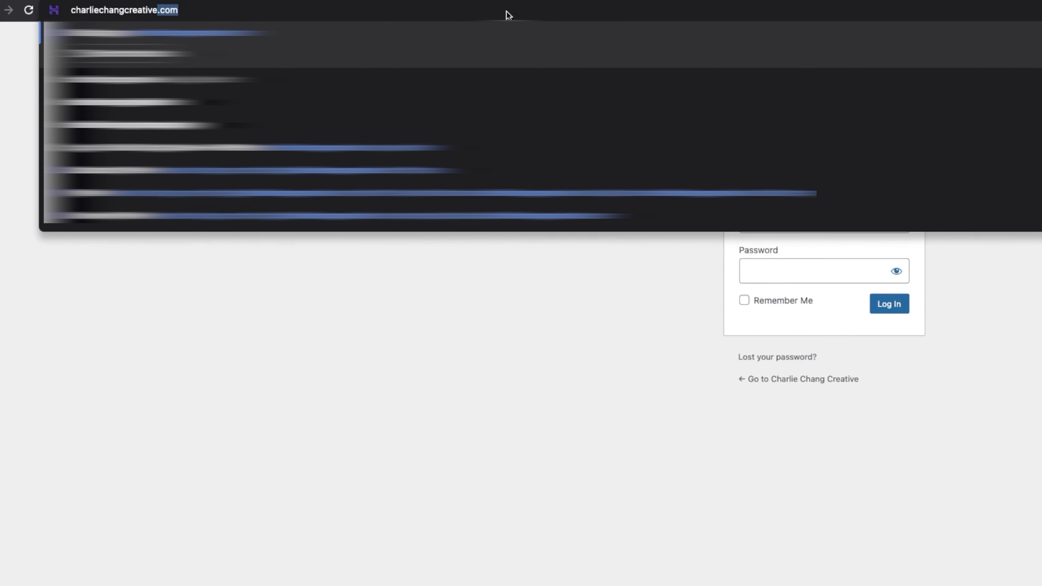
type("/wp-admin")
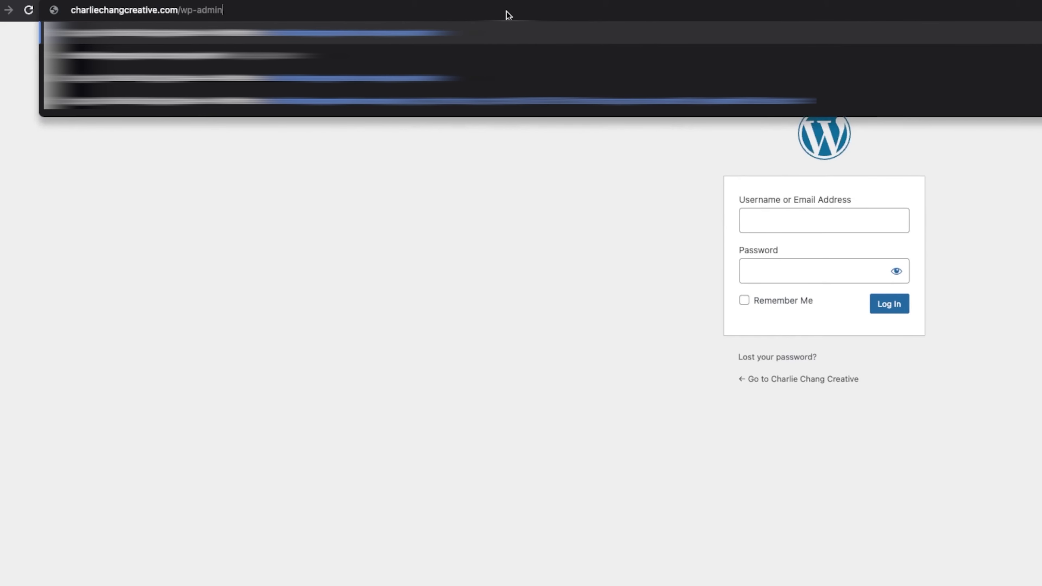
key("Return")
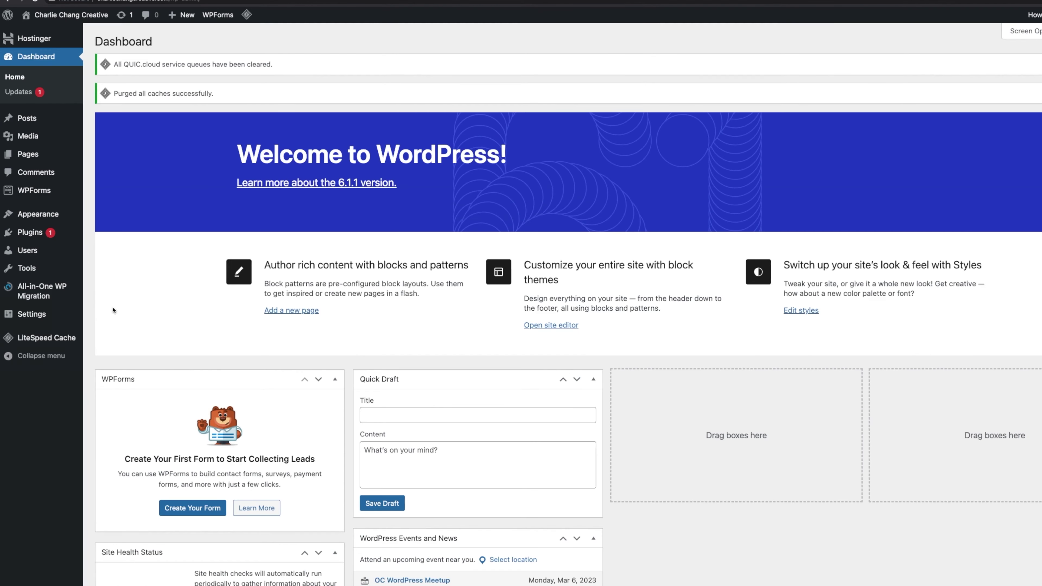
Step: Set the site's permalink structure to Post name and save the change
mouse_move(52, 320)
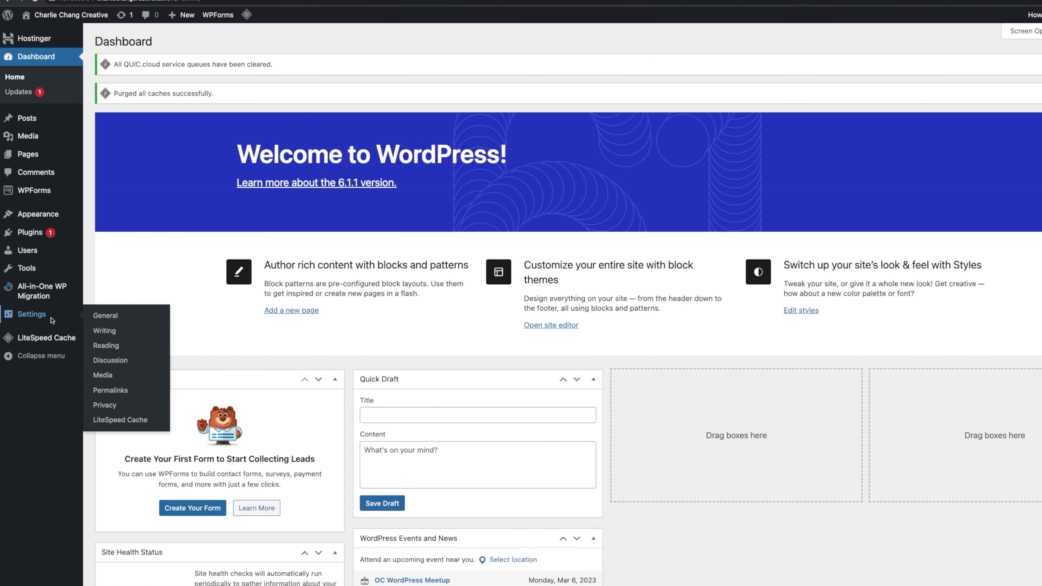
left_click(121, 394)
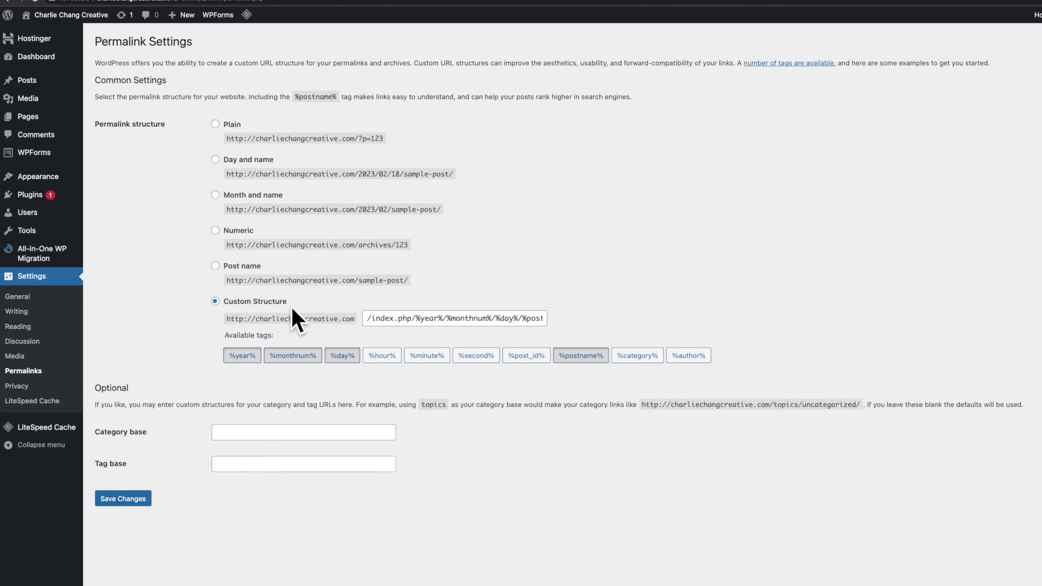
left_click(215, 266)
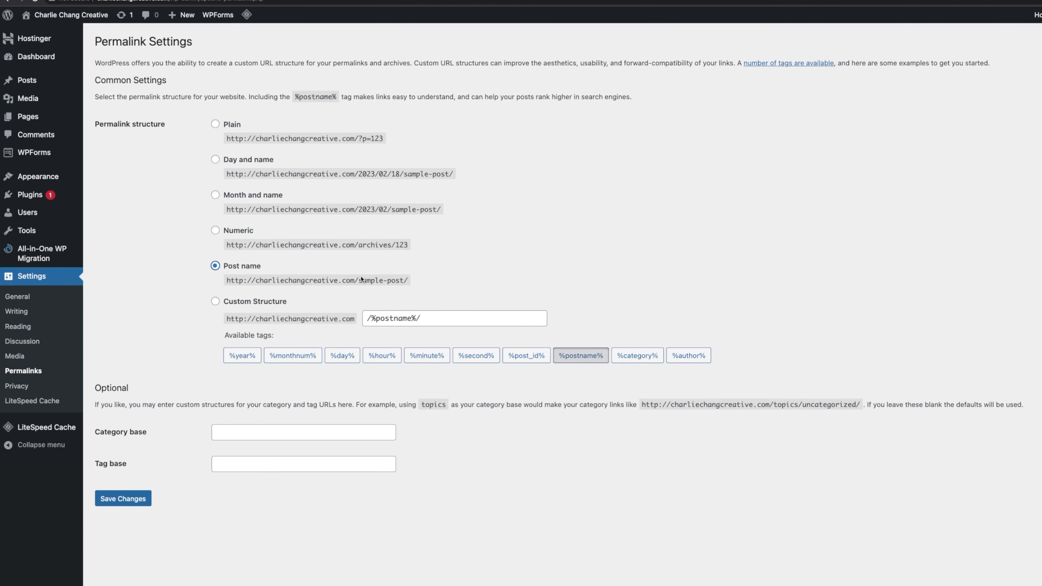
left_click(134, 499)
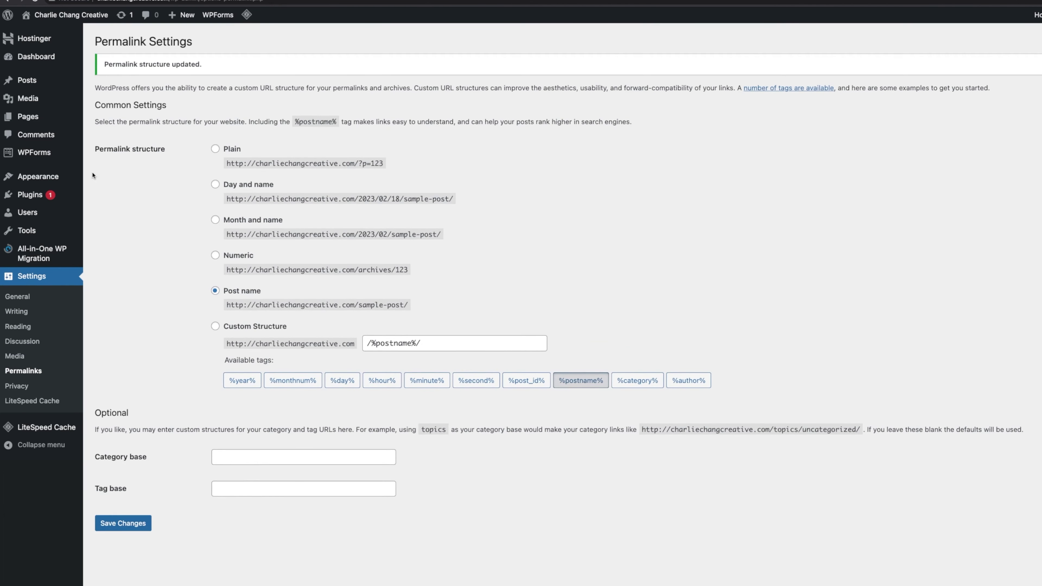
Step: Open the catalogue for adding new WordPress themes and browse the popular themes
left_click(47, 181)
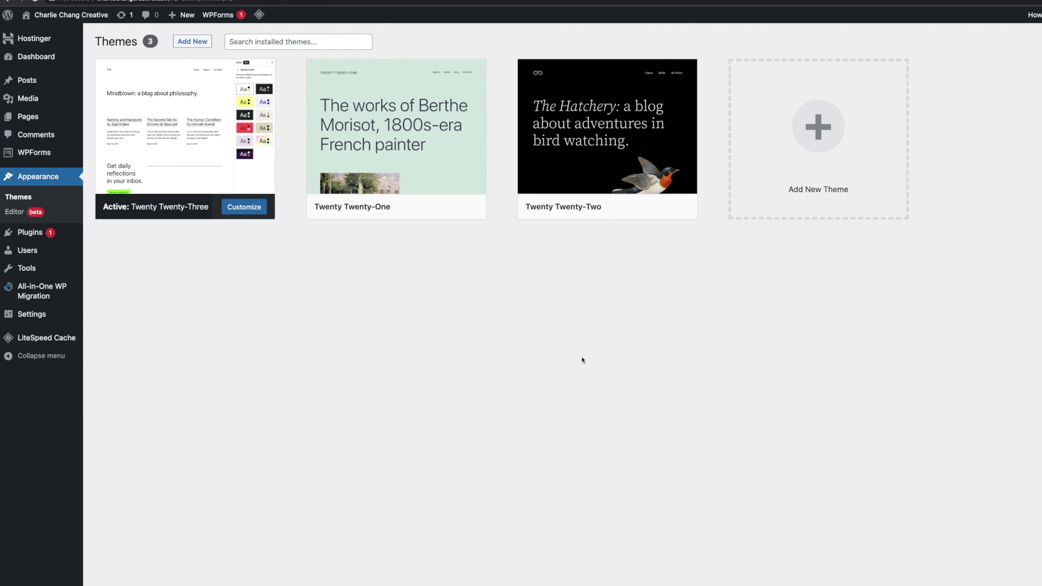
mouse_move(221, 116)
left_click(819, 130)
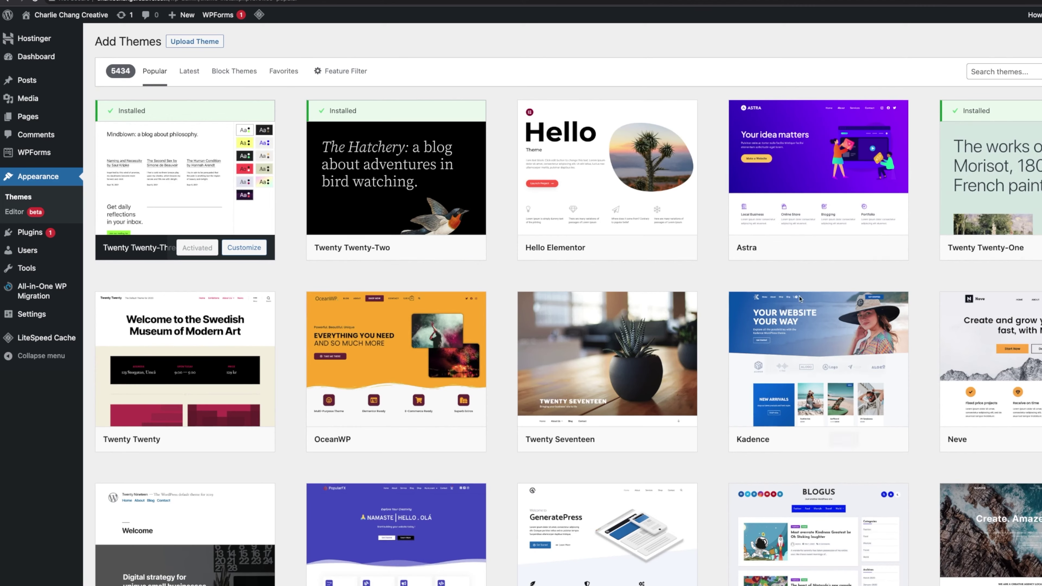
mouse_move(834, 307)
scroll(834, 306, "down", 15)
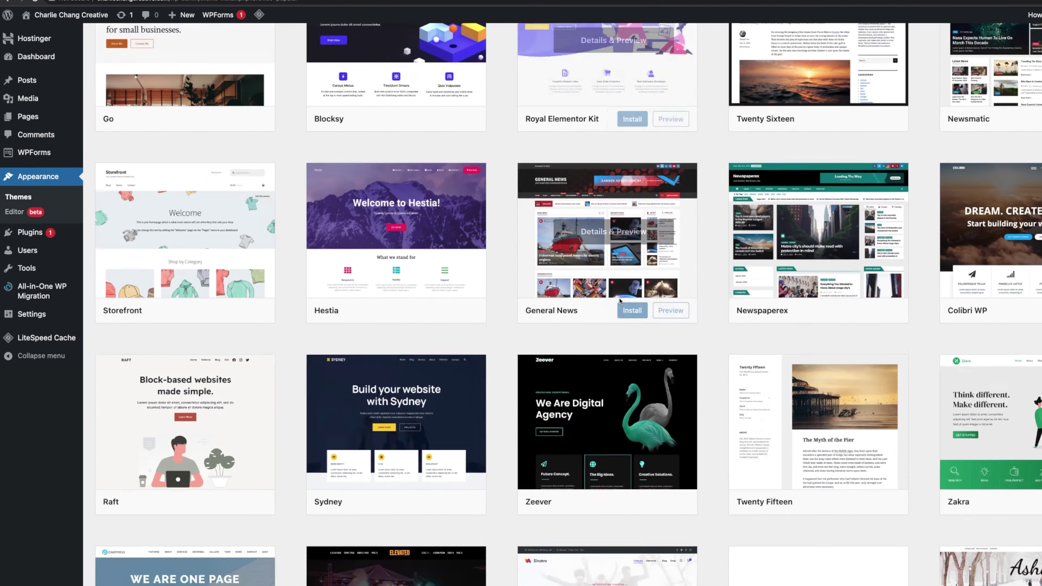
scroll(840, 186, "down", 5)
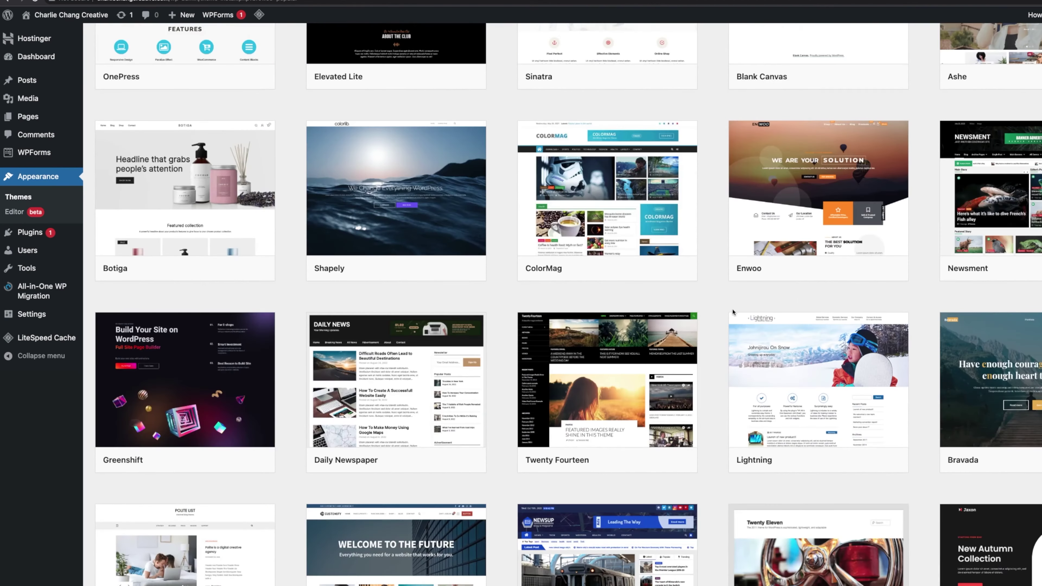
scroll(733, 312, "down", 4)
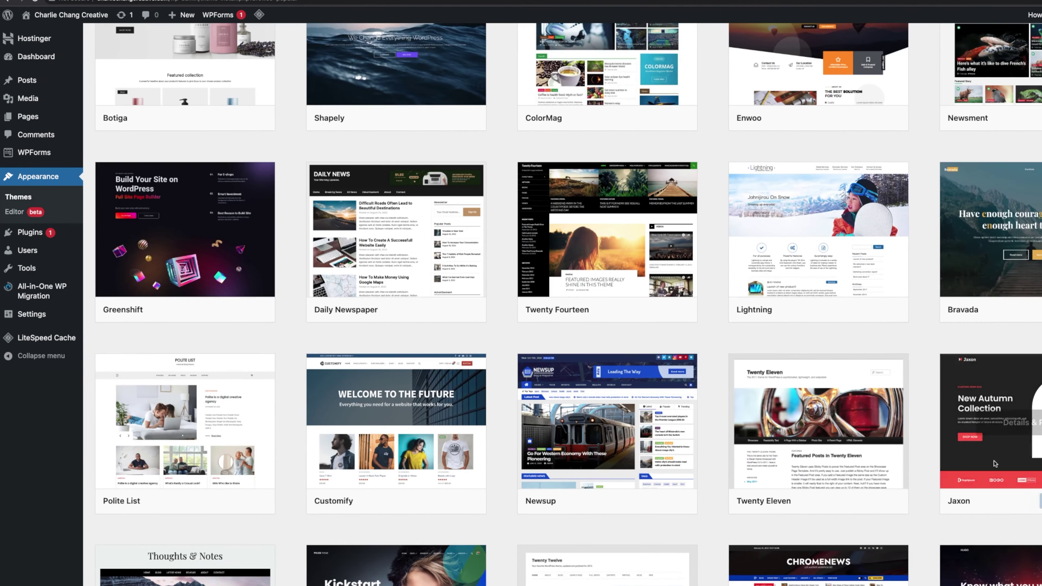
scroll(934, 475, "down", 4)
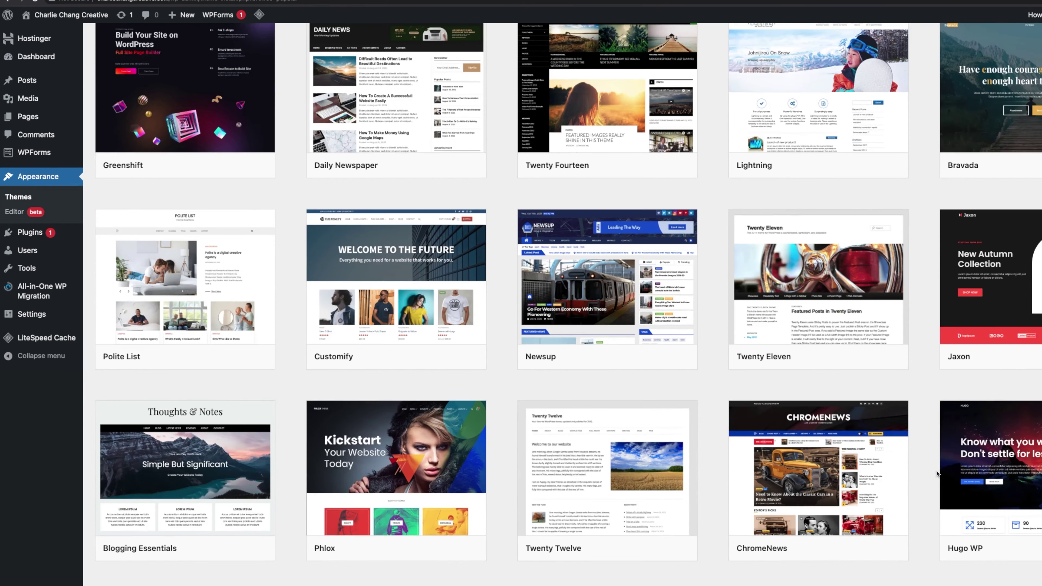
scroll(937, 474, "down", 15)
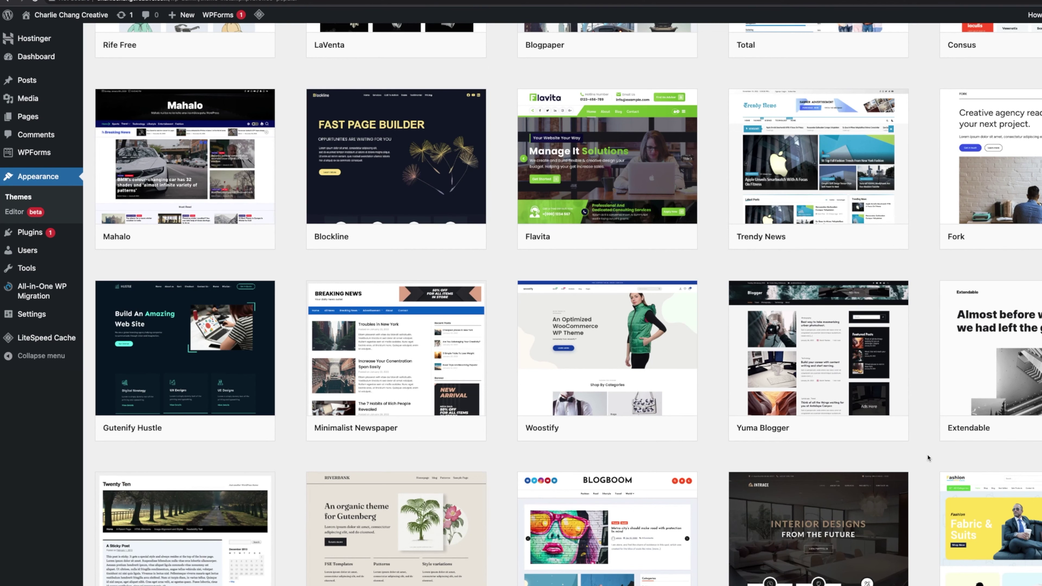
scroll(930, 458, "down", 8)
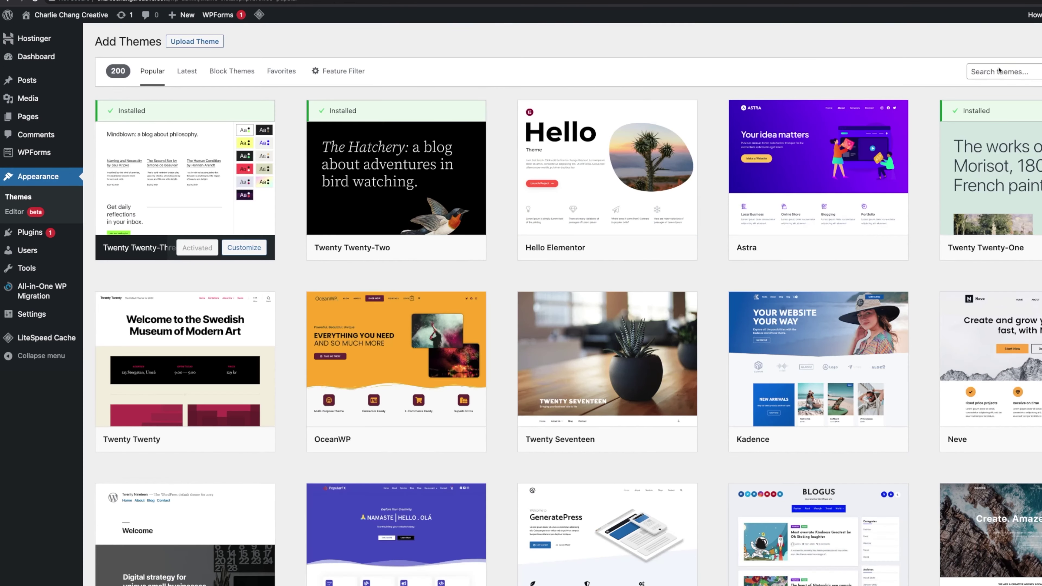
Step: Search the theme catalogue for "portfolio" and look through the matching themes
left_click(999, 71)
type("por")
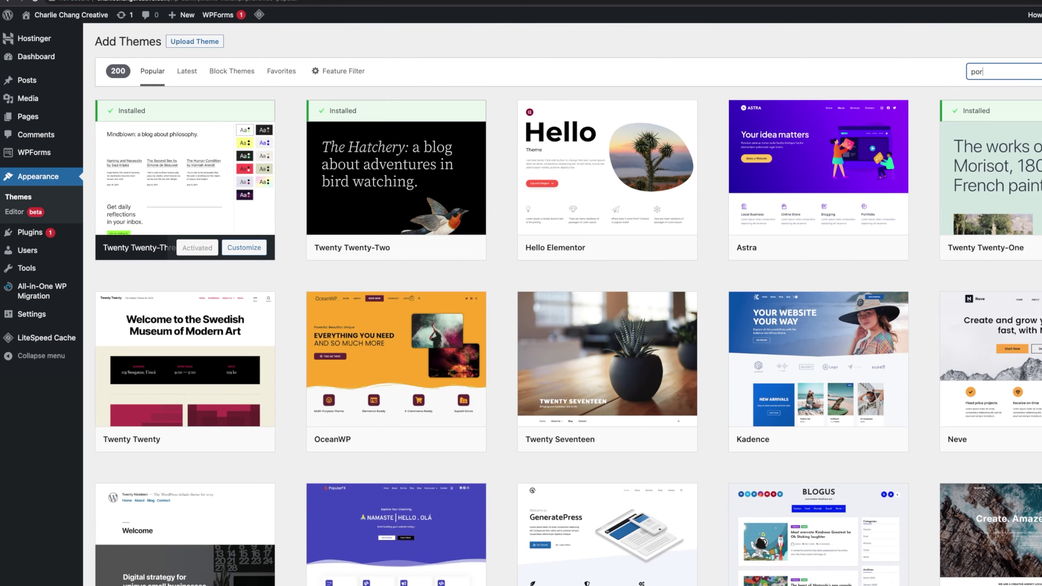
type("tfolio")
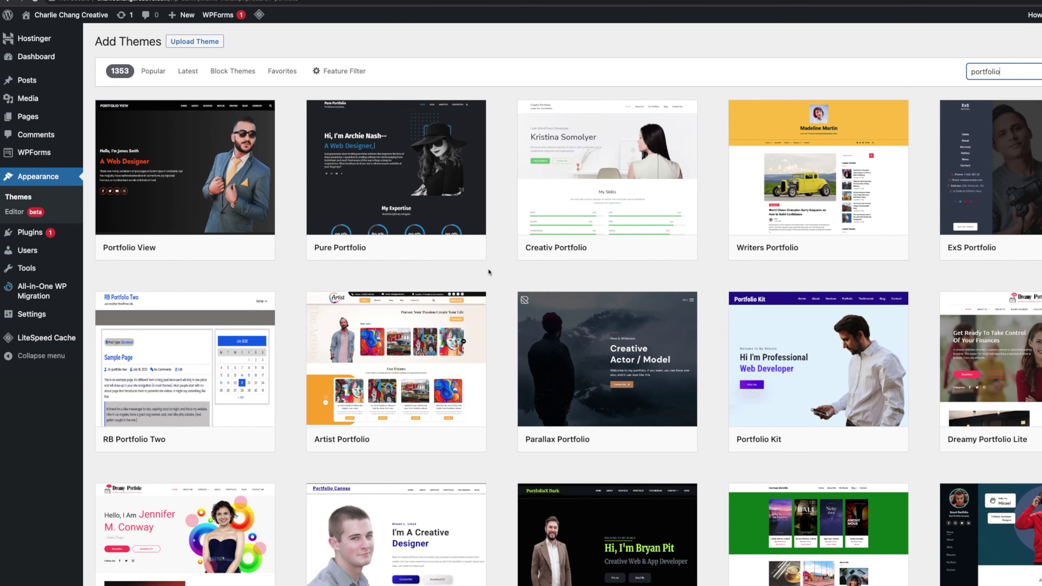
scroll(508, 274, "down", 6)
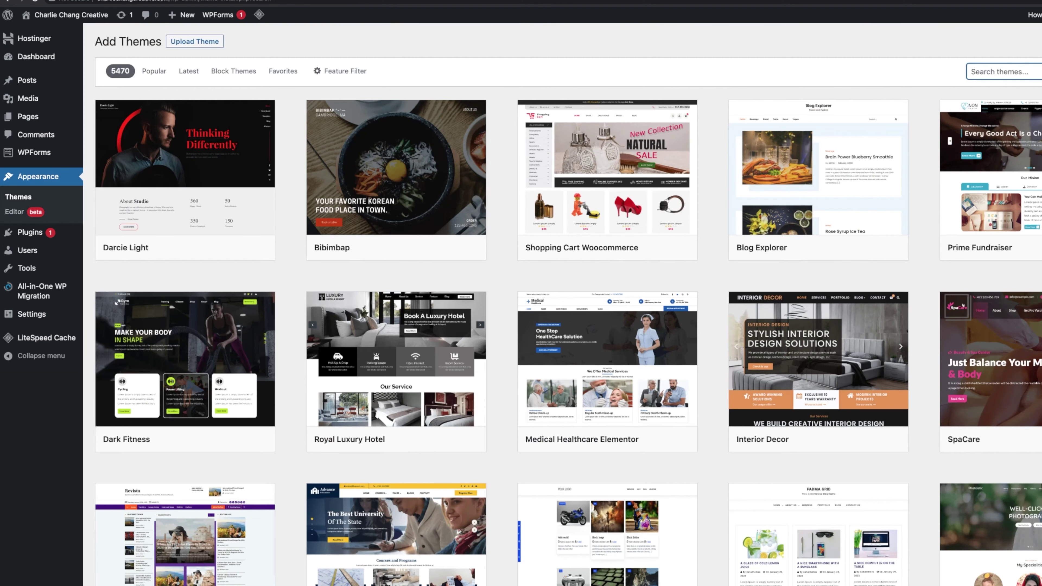
Step: Find the Astra theme by searching for "astra", and install and activate it
type("astra")
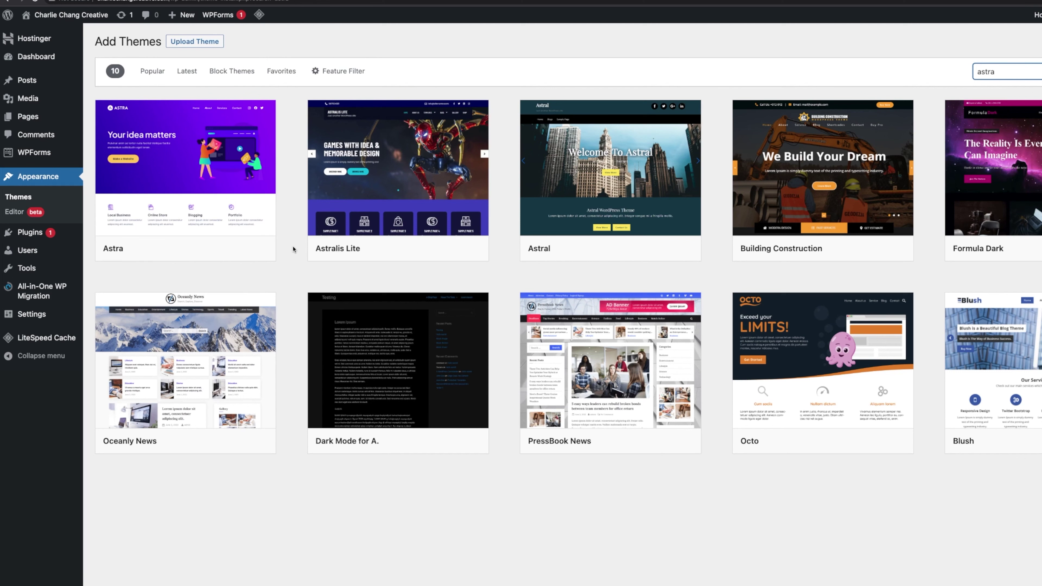
mouse_move(119, 181)
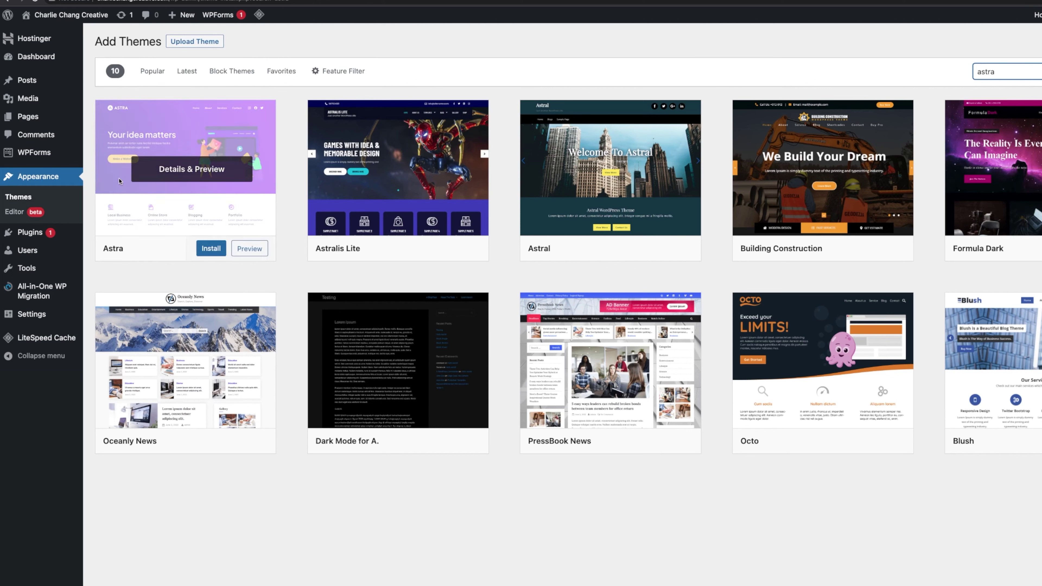
left_click(211, 249)
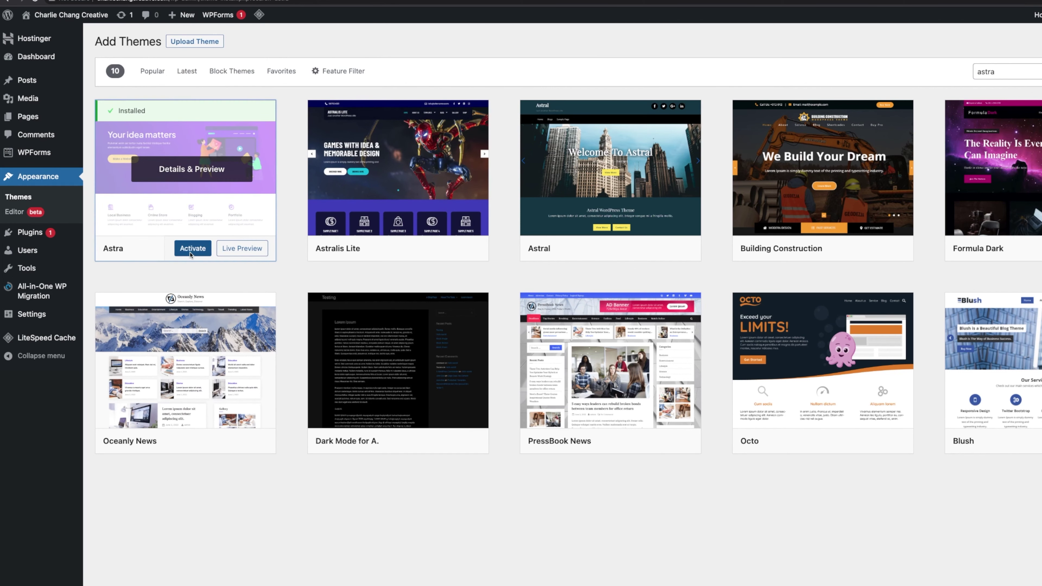
left_click(191, 251)
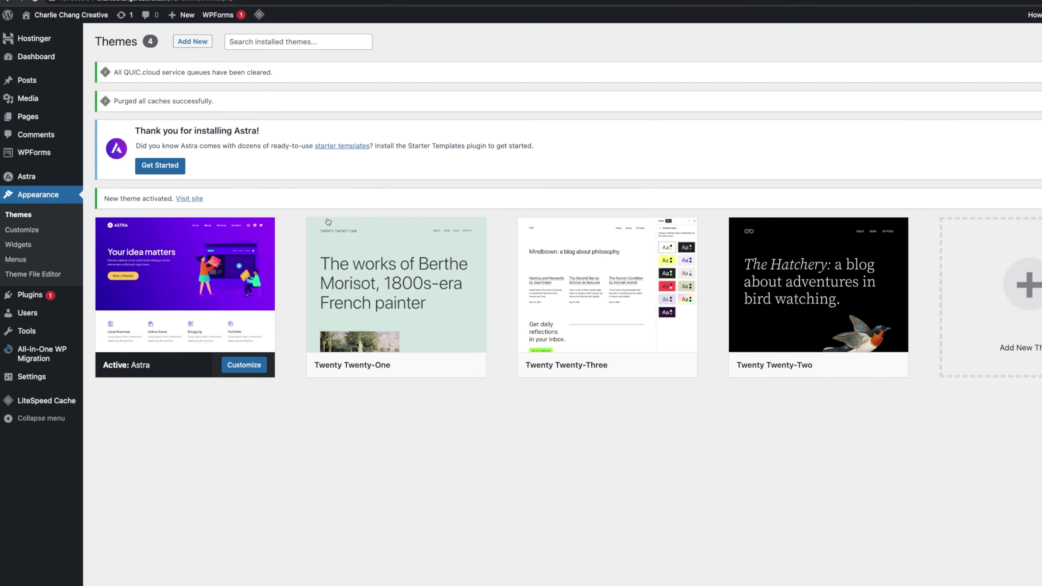
Step: Find the Yoast SEO plugin by searching for "yoast" among new plugins, and install and activate it
left_click(27, 295)
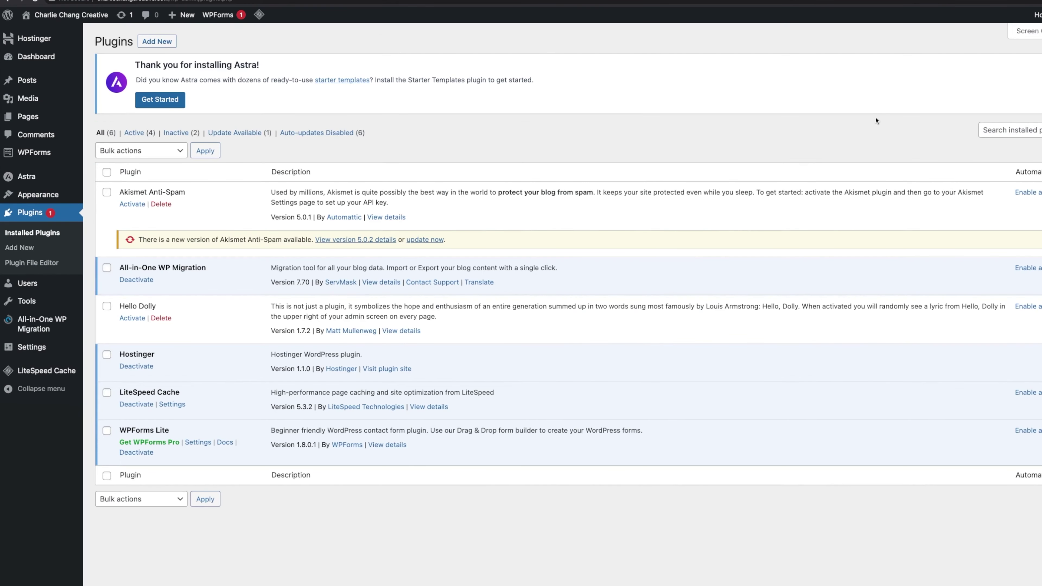
left_click(157, 41)
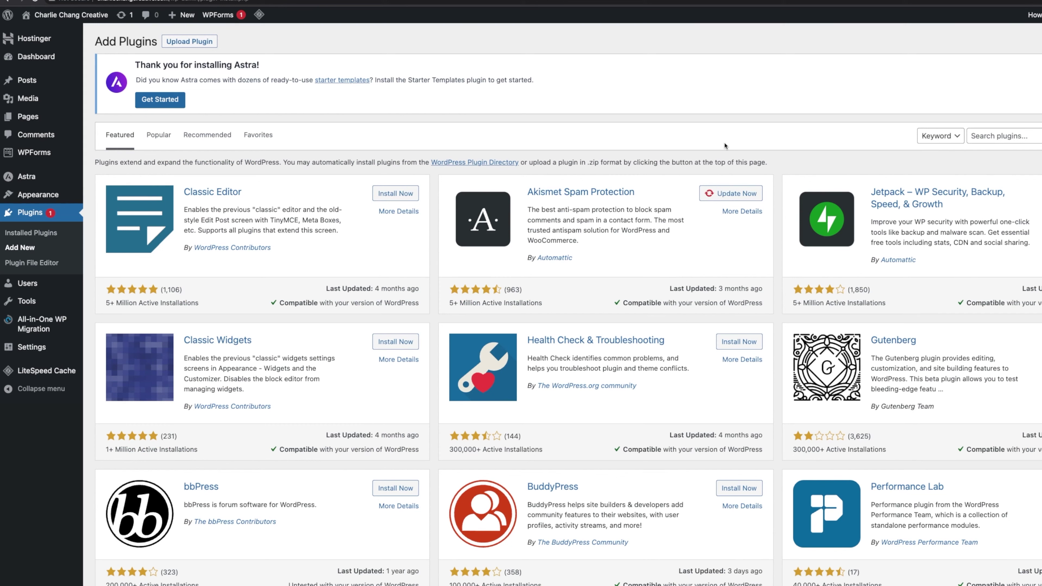
left_click(1013, 136)
type("yoast")
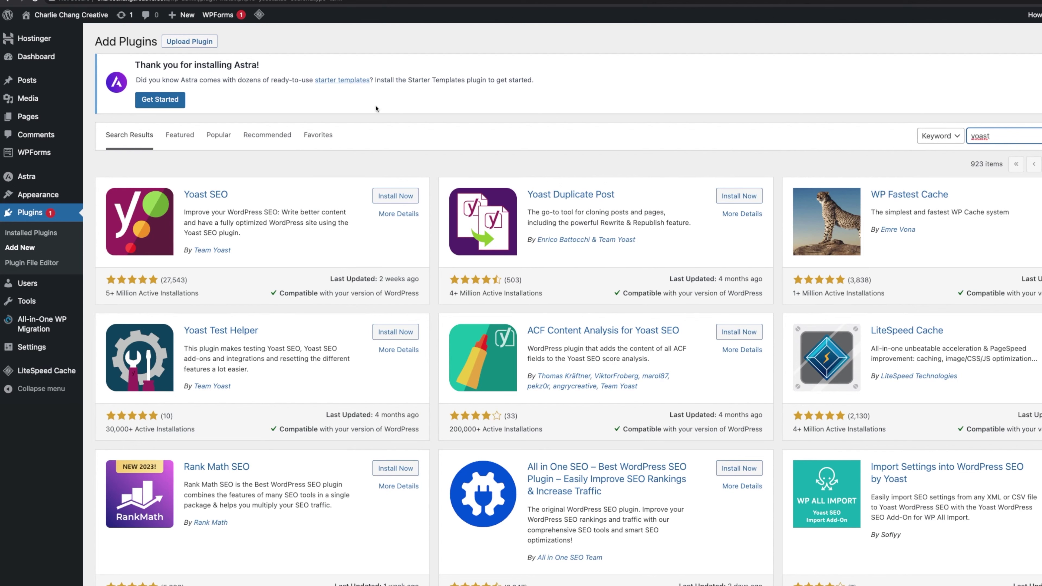
left_click(403, 196)
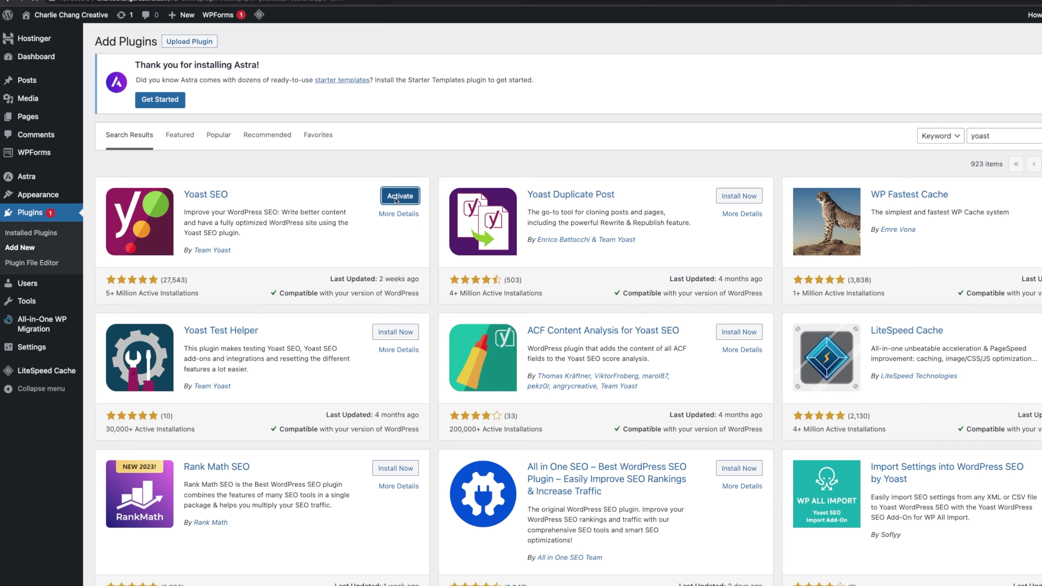
left_click(397, 197)
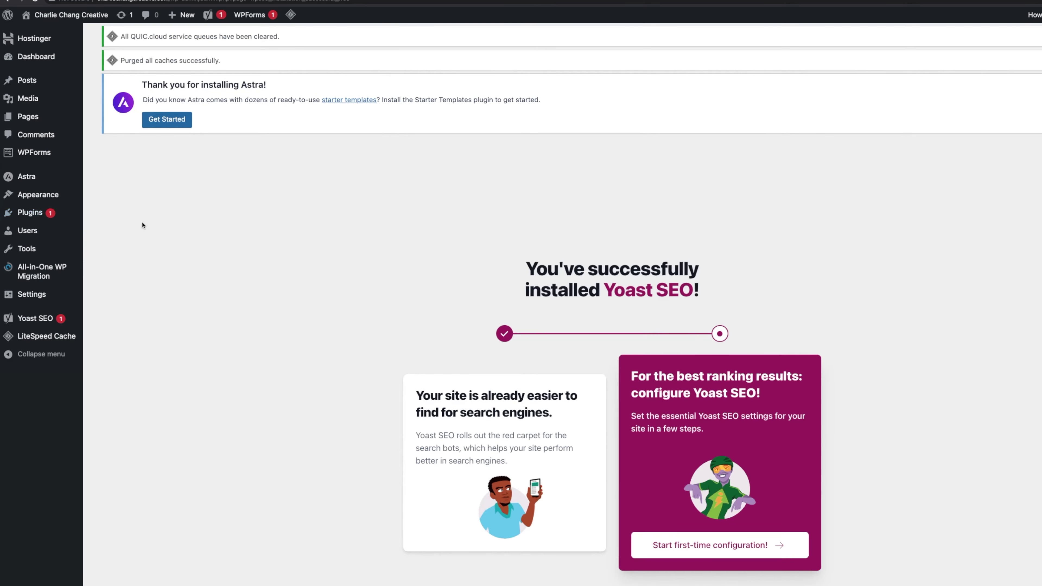
Step: Find the Elementor Website Builder plugin by searching for "elementor", and install and activate it
mouse_move(48, 217)
left_click(101, 228)
left_click(1036, 137)
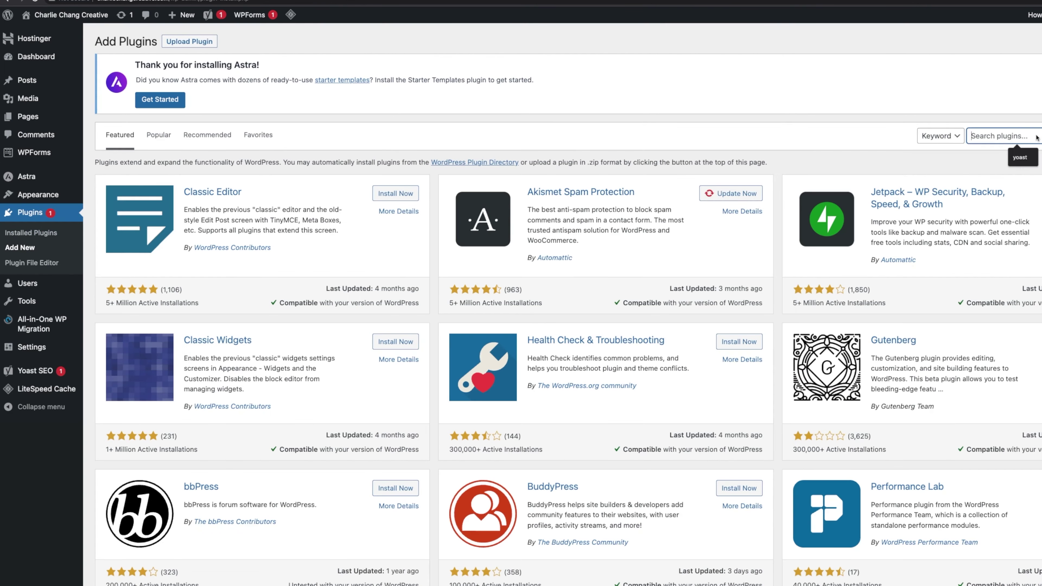
type("elementor")
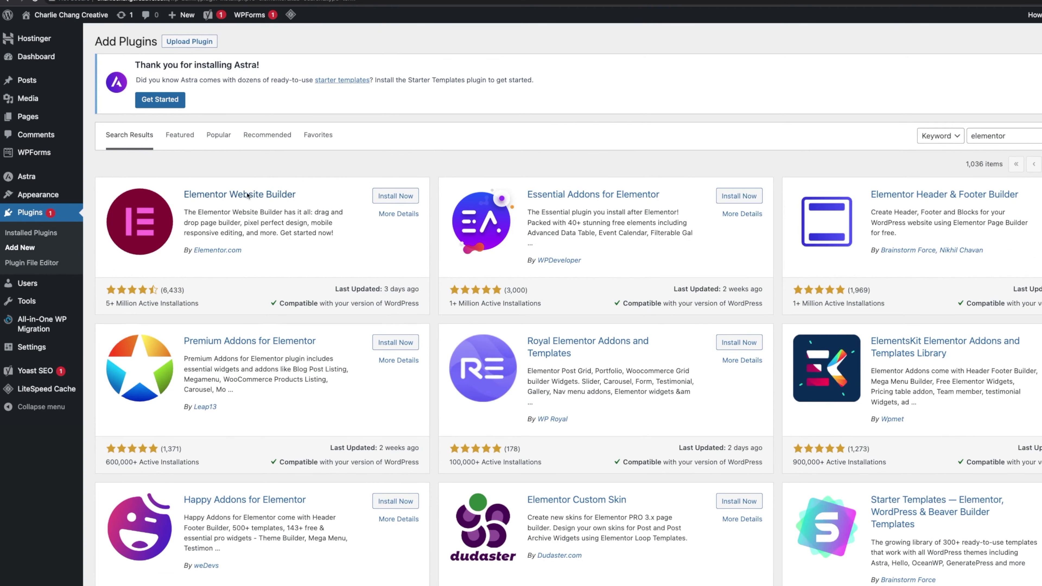
left_click(390, 197)
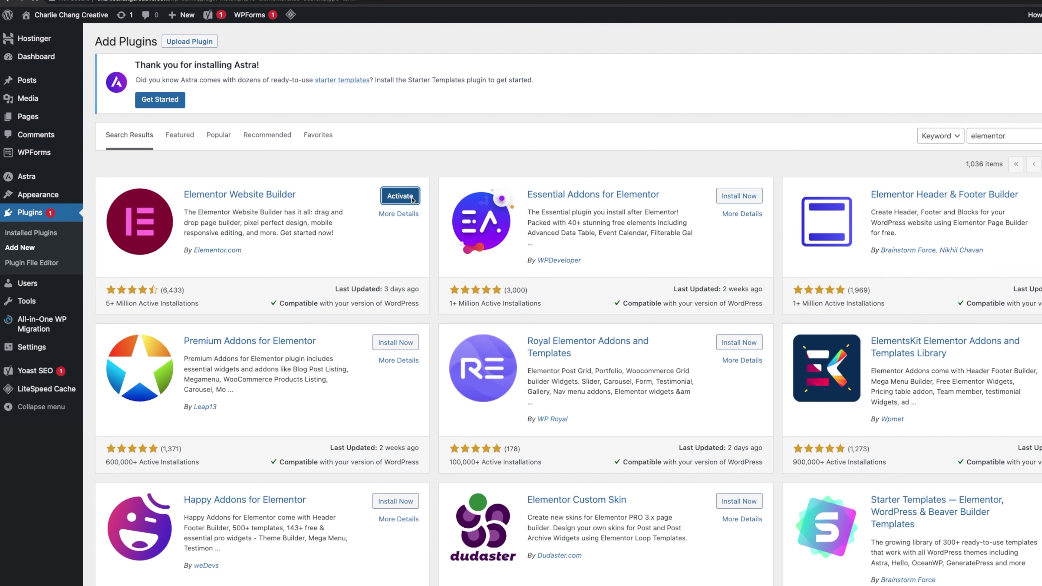
left_click(412, 199)
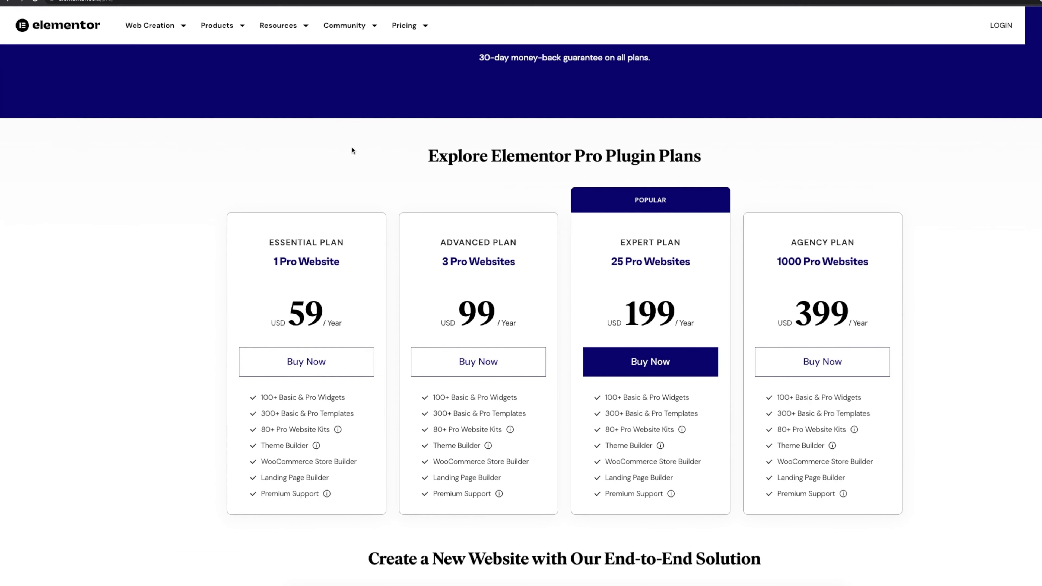
Step: Compare the yearly prices and website limits of the Essential, Advanced and Expert plans on Elementor's Pro pricing page
left_click_drag(349, 152, 777, 151)
left_click(794, 152)
left_click_drag(355, 324, 303, 220)
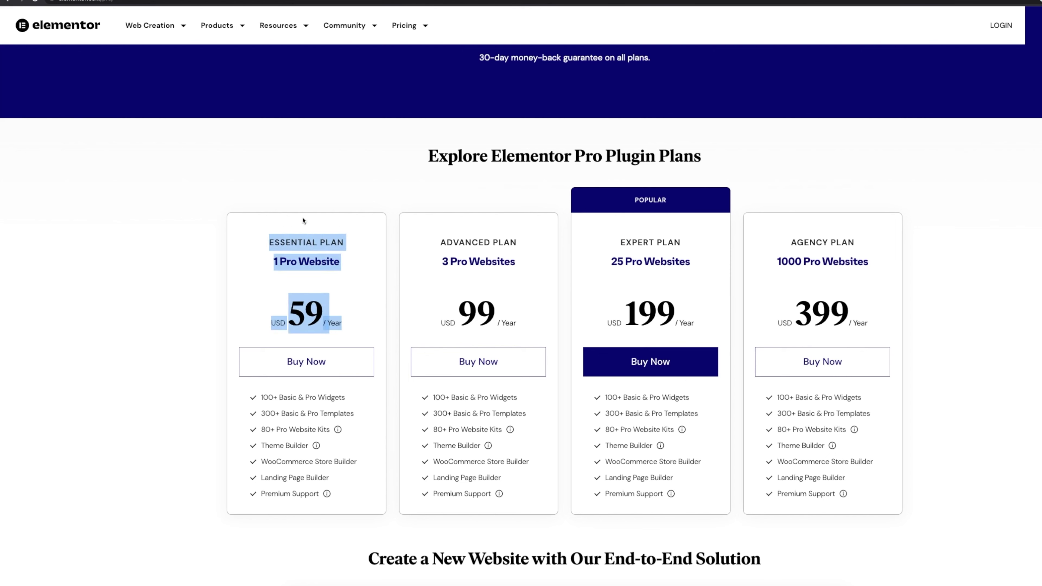
left_click_drag(534, 329, 447, 285)
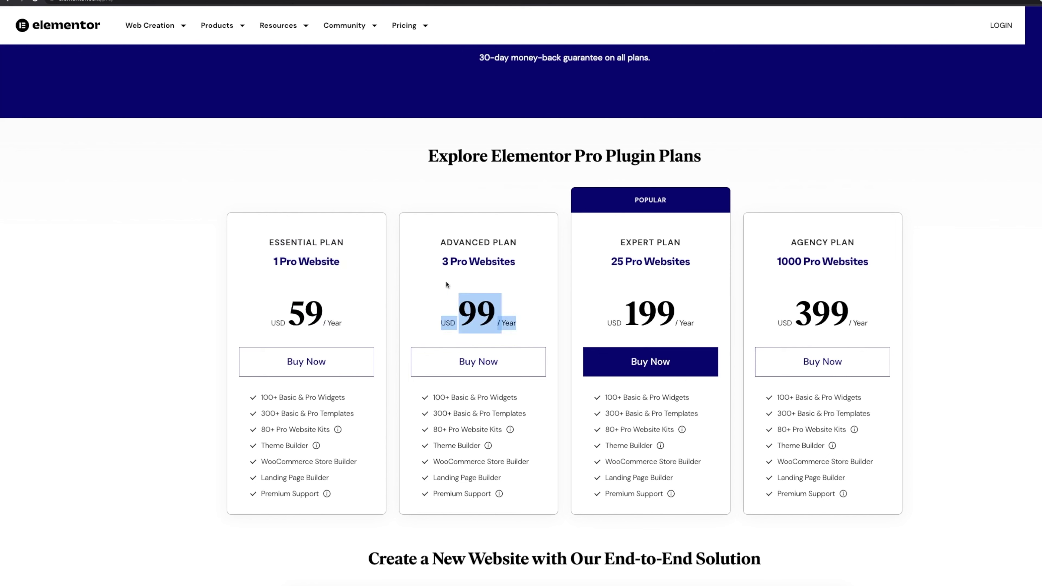
left_click_drag(707, 324, 600, 245)
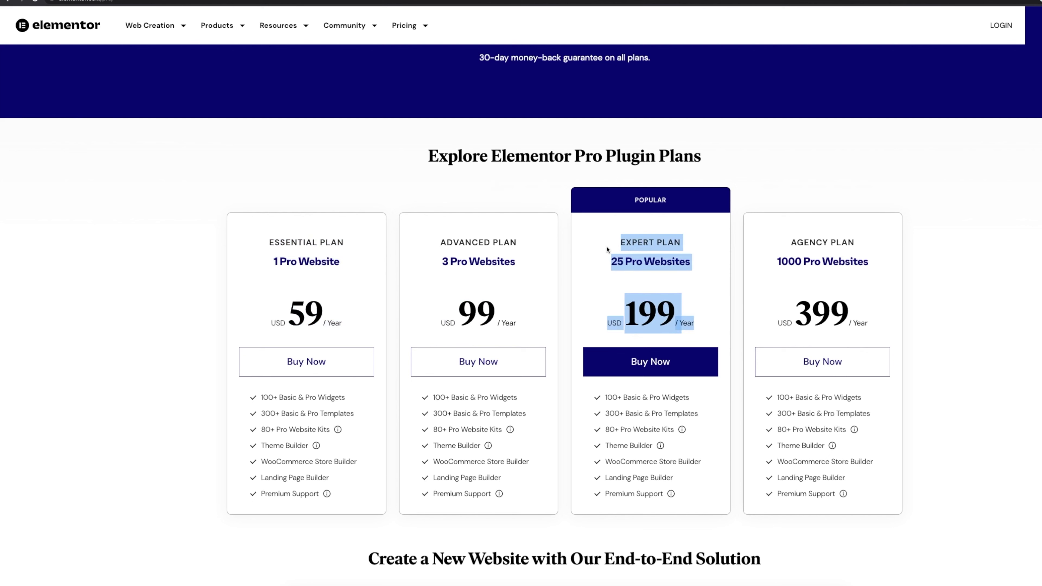
left_click_drag(607, 250, 709, 330)
left_click(707, 329)
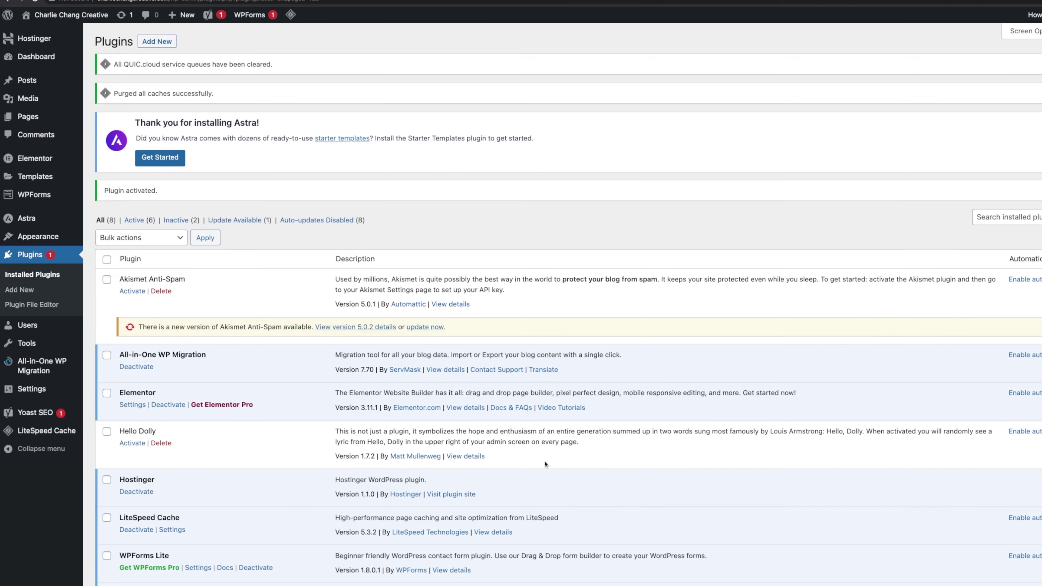
Step: Visit the live website from the WordPress admin area to check its front page with the new theme
mouse_move(63, 23)
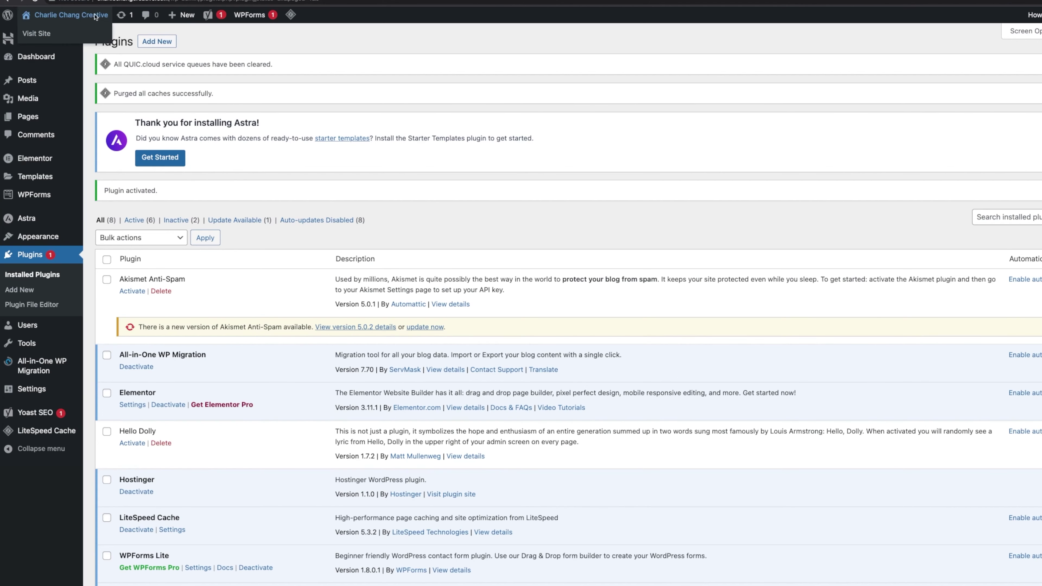
left_click(34, 35)
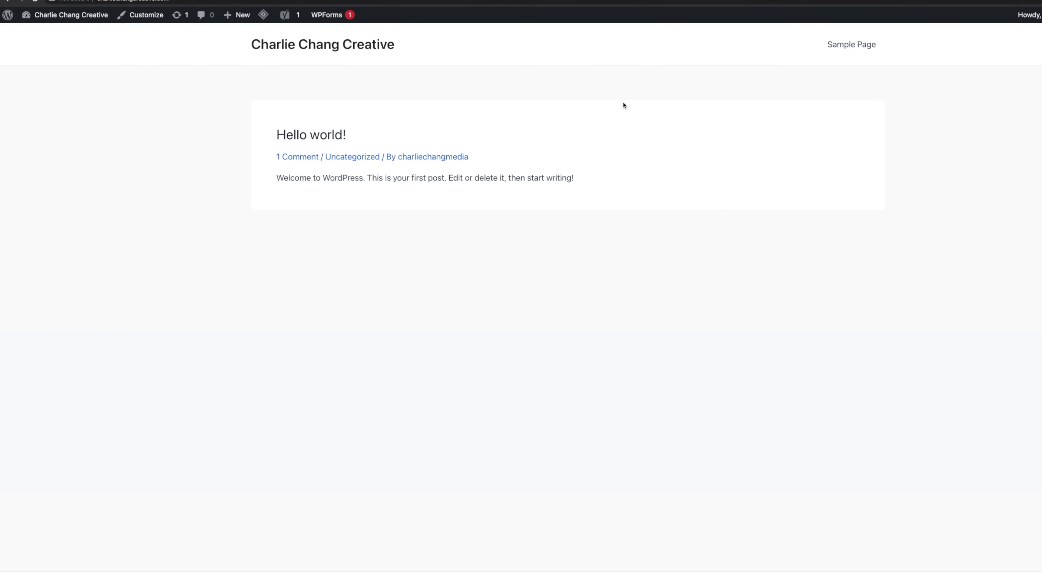
mouse_move(61, 14)
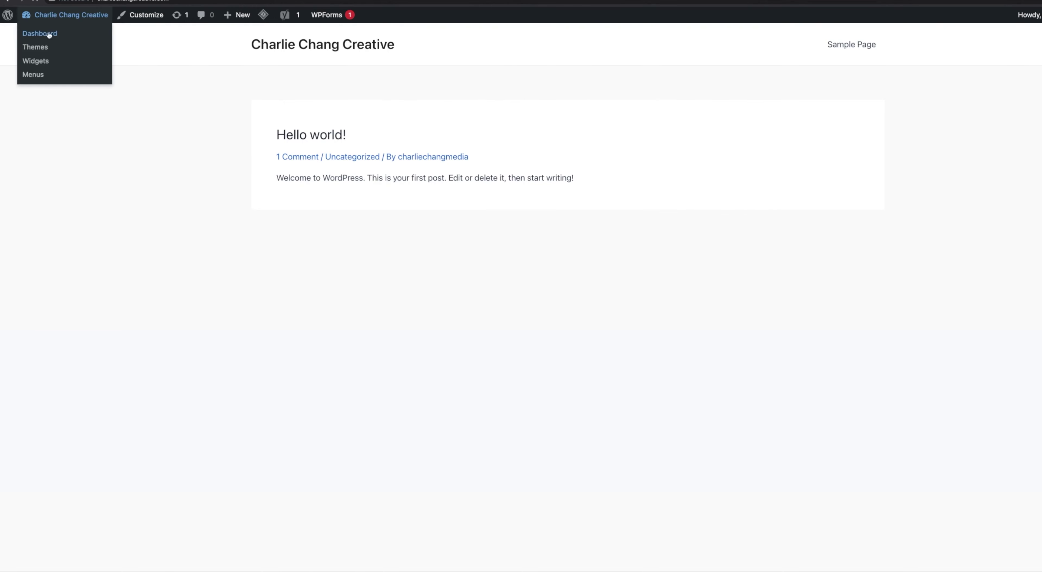
Step: Add a new page from the WordPress dashboard's Pages area and dismiss the block editor welcome guide
left_click(48, 33)
mouse_move(27, 158)
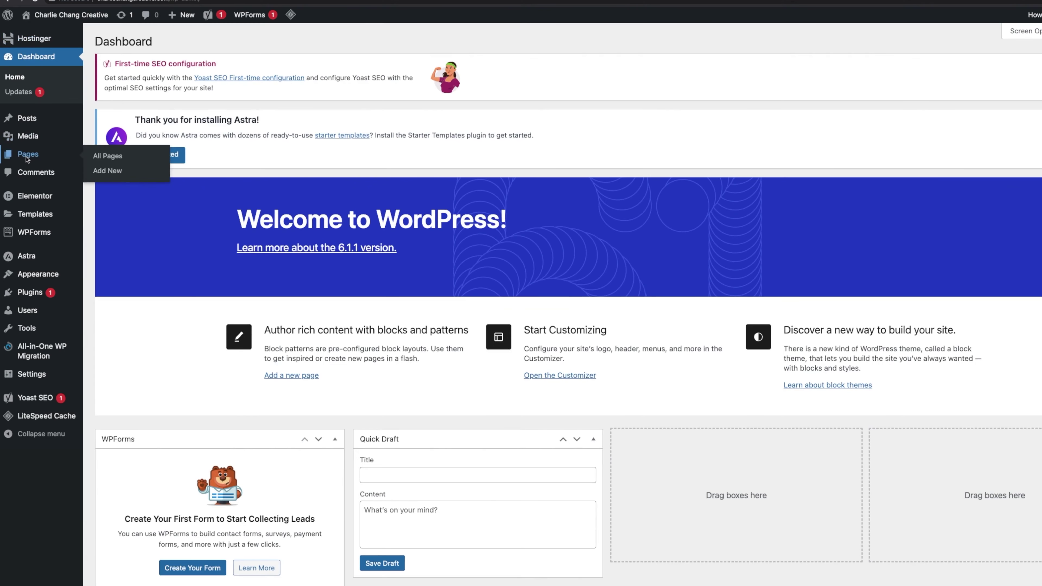
left_click(27, 159)
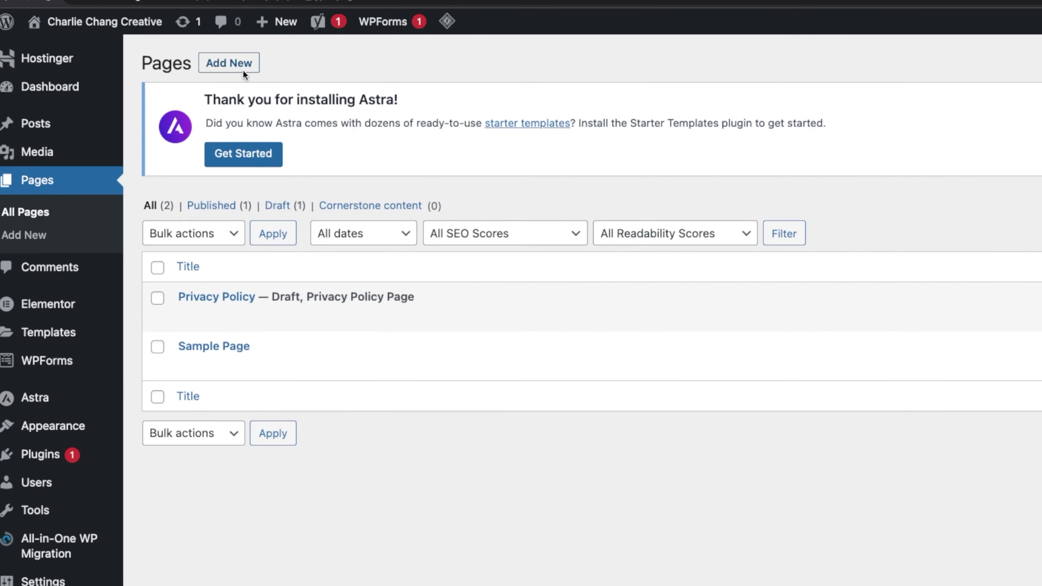
left_click(222, 70)
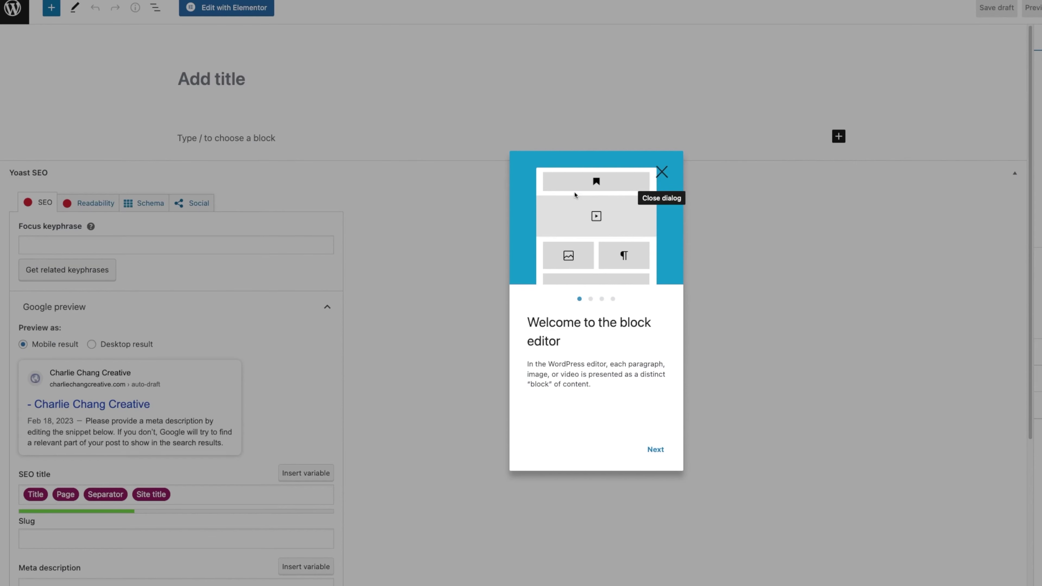
left_click(662, 171)
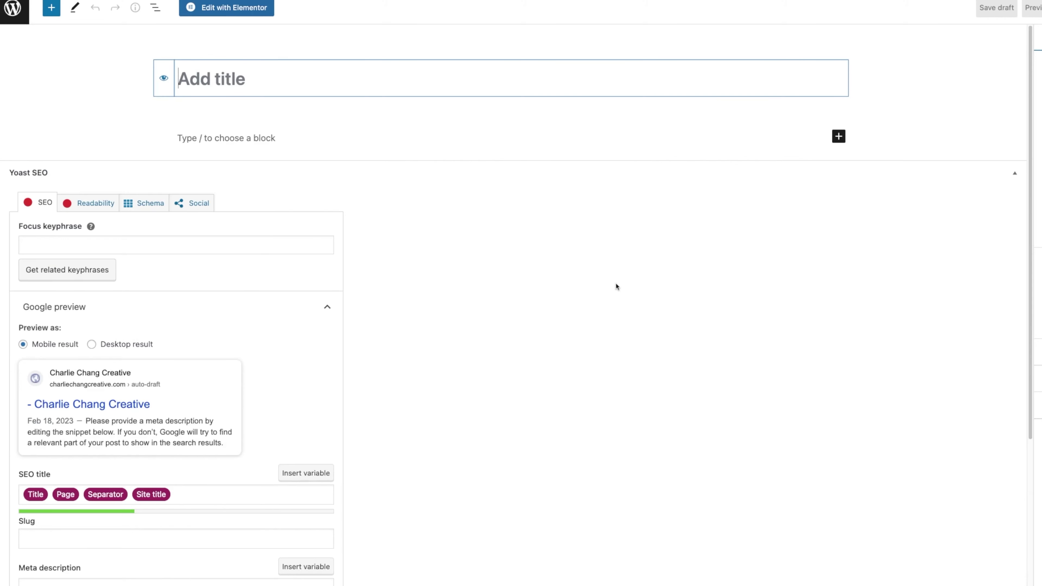
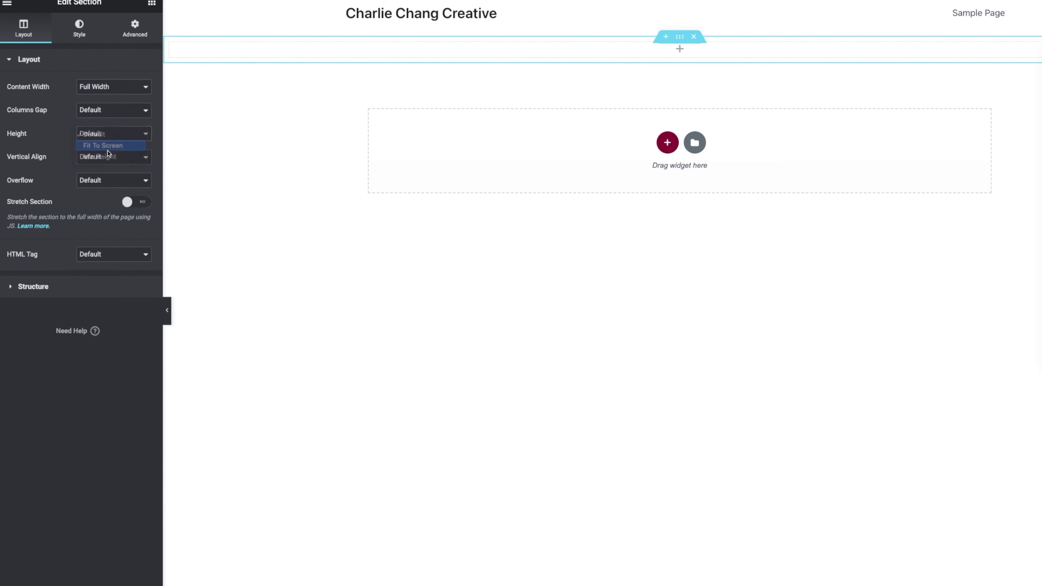
Step: Set the full-width section's height to Fit To Screen and keep its vertical alignment at Default
left_click(110, 147)
left_click(108, 181)
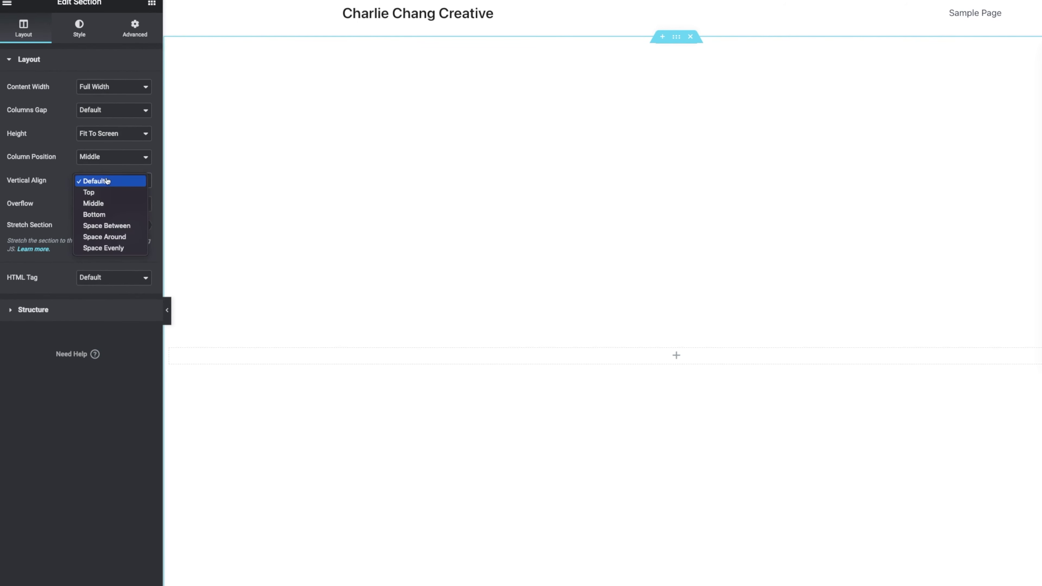
left_click(107, 181)
Step: Set the section's normal background type to Slideshow in its style settings
left_click(87, 32)
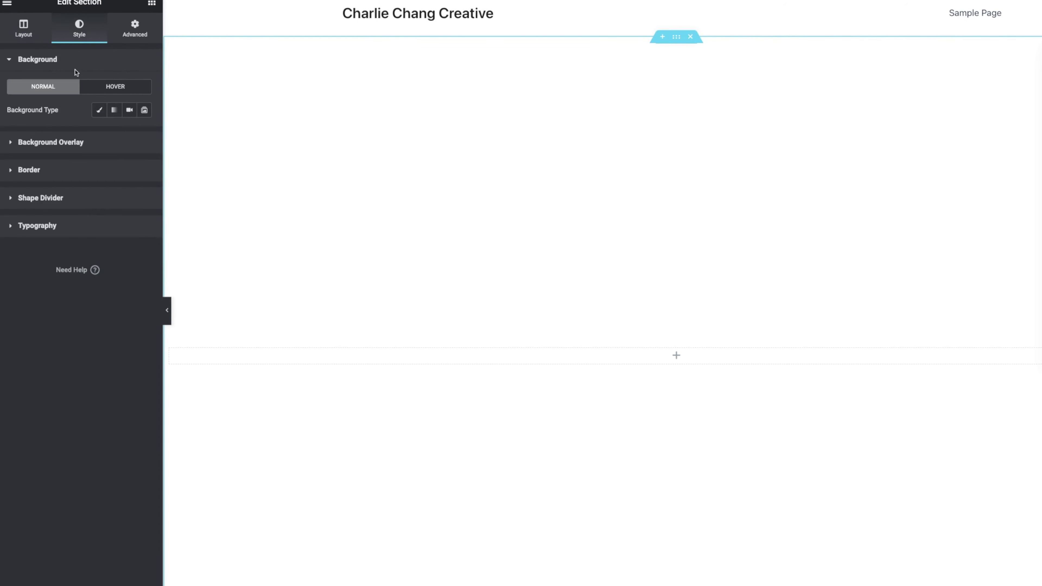
left_click(11, 60)
left_click(11, 60)
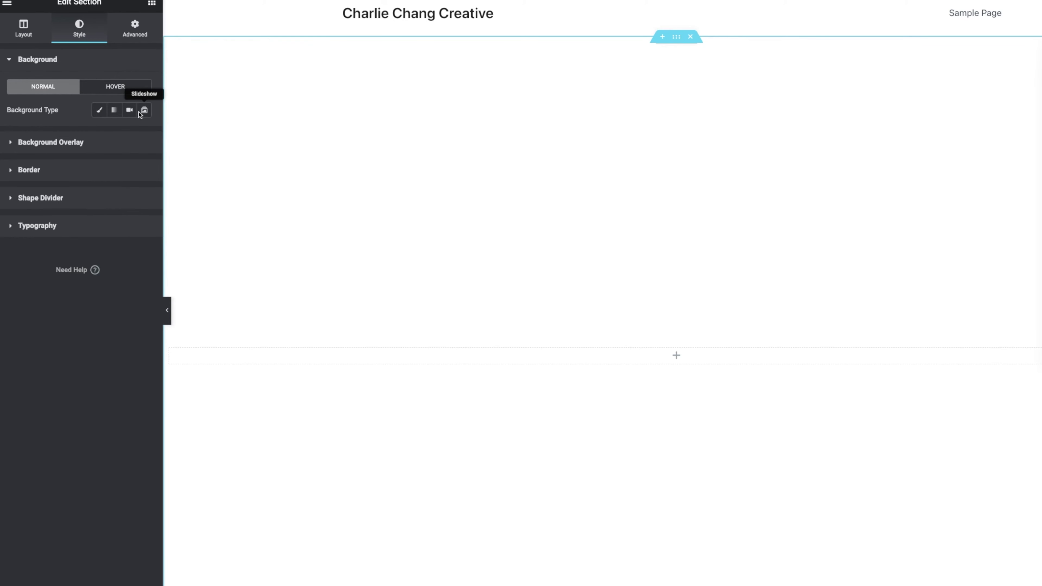
left_click(150, 113)
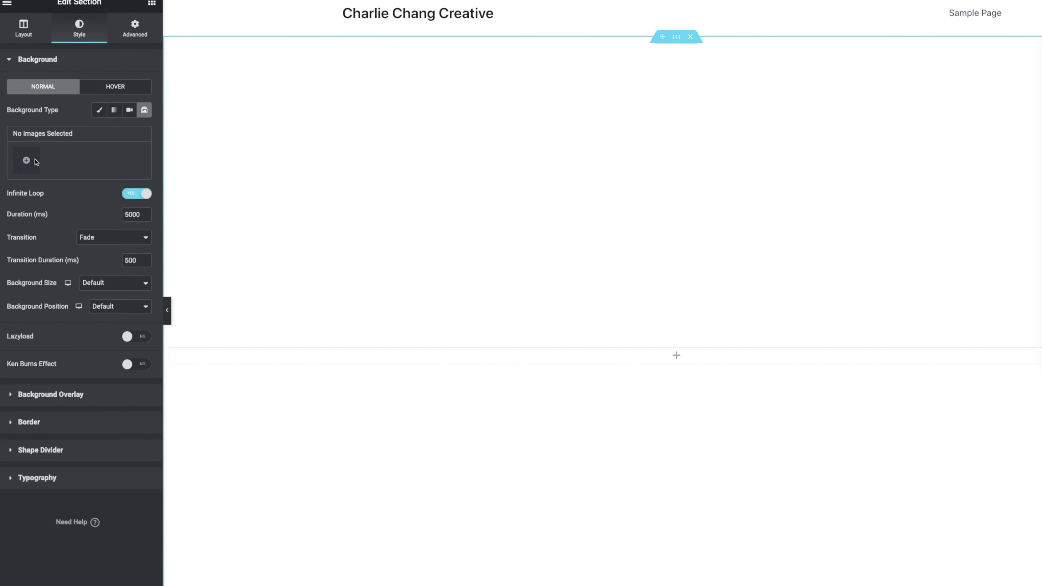
Step: Upload the bride silhouette photo wedding3-1-8.jpg from the Website folder and insert it as the section's slideshow background image
left_click(25, 161)
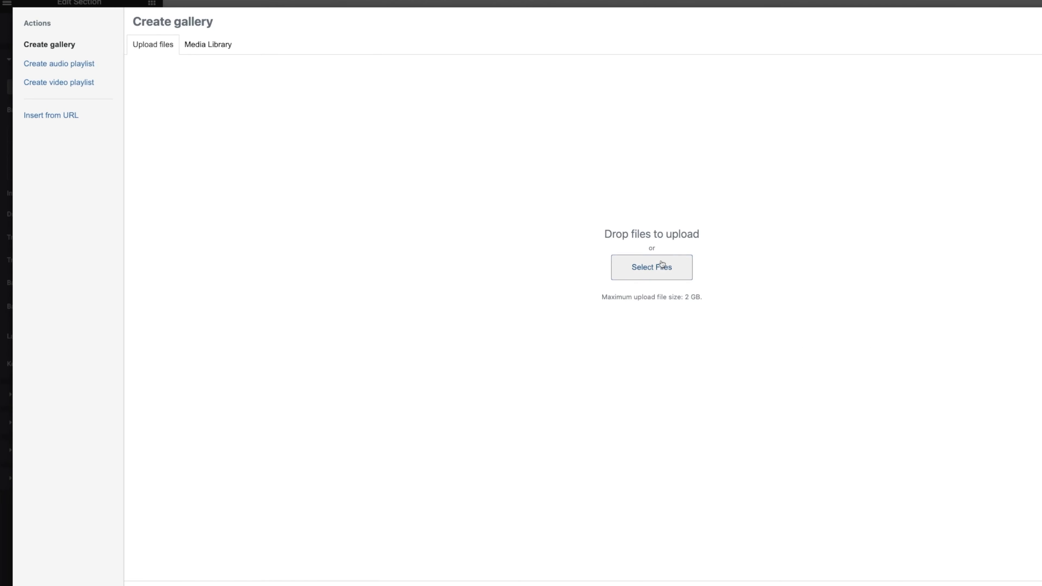
key("super+Tab")
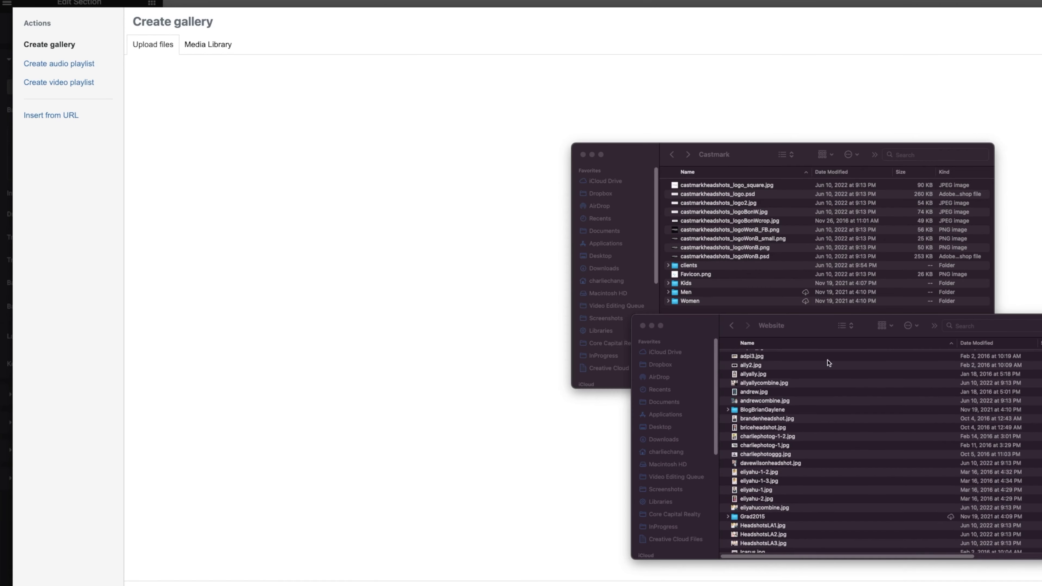
scroll(829, 363, "up", 2)
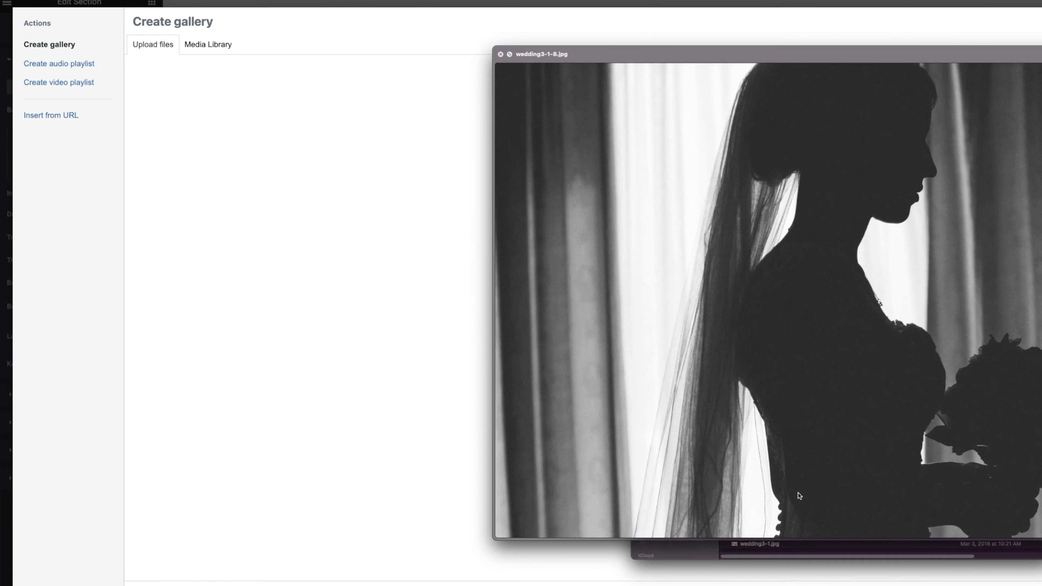
key("space")
left_click_drag(793, 500, 382, 223)
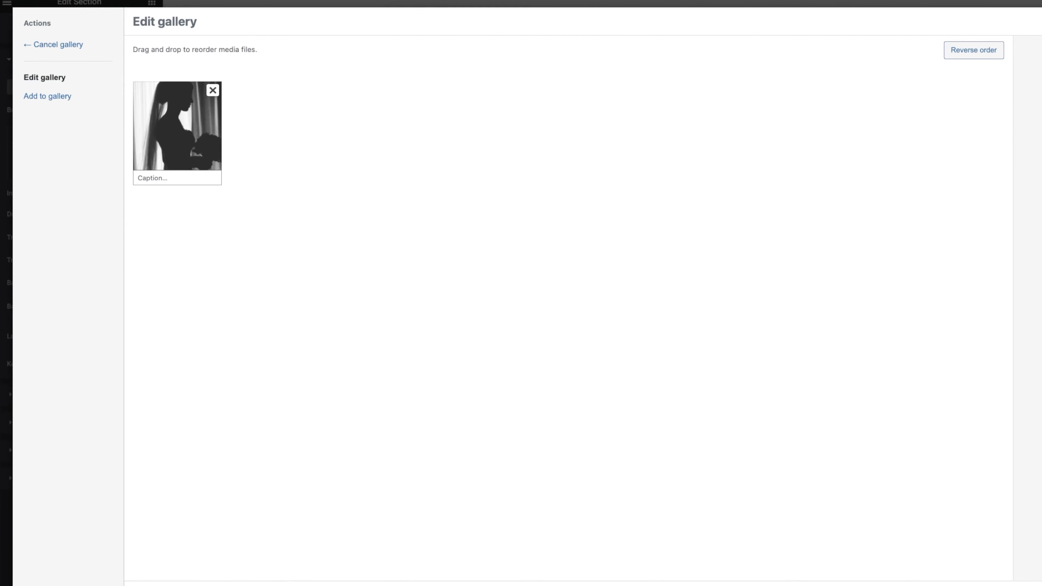
left_click(1041, 585)
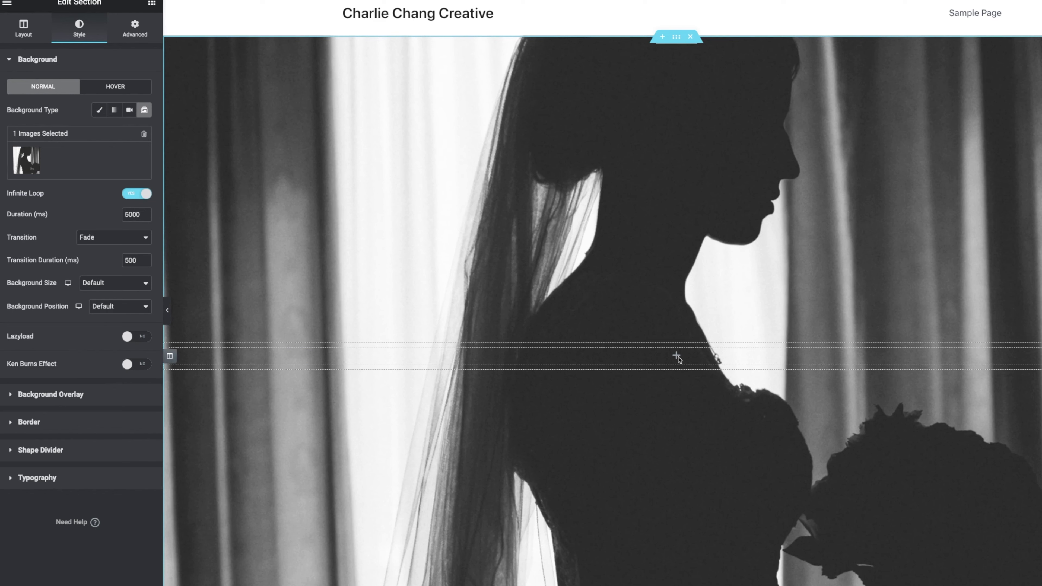
Step: Add a Heading widget to the section's empty column and set its text to "Charlie Chang Creative"
left_click(676, 356)
left_click_drag(120, 137, 682, 353)
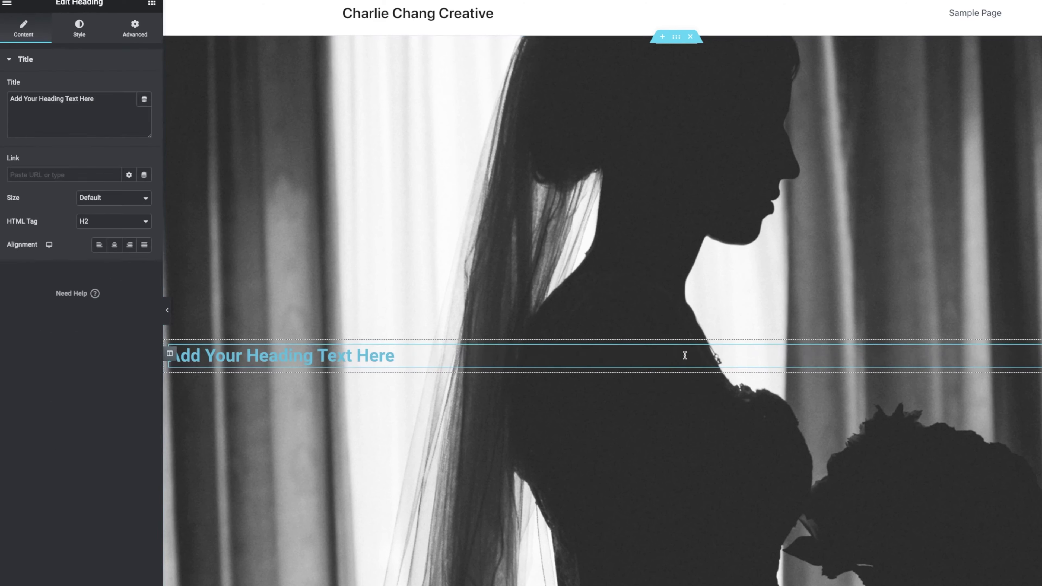
triple_click(381, 356)
type("Charlie Ch")
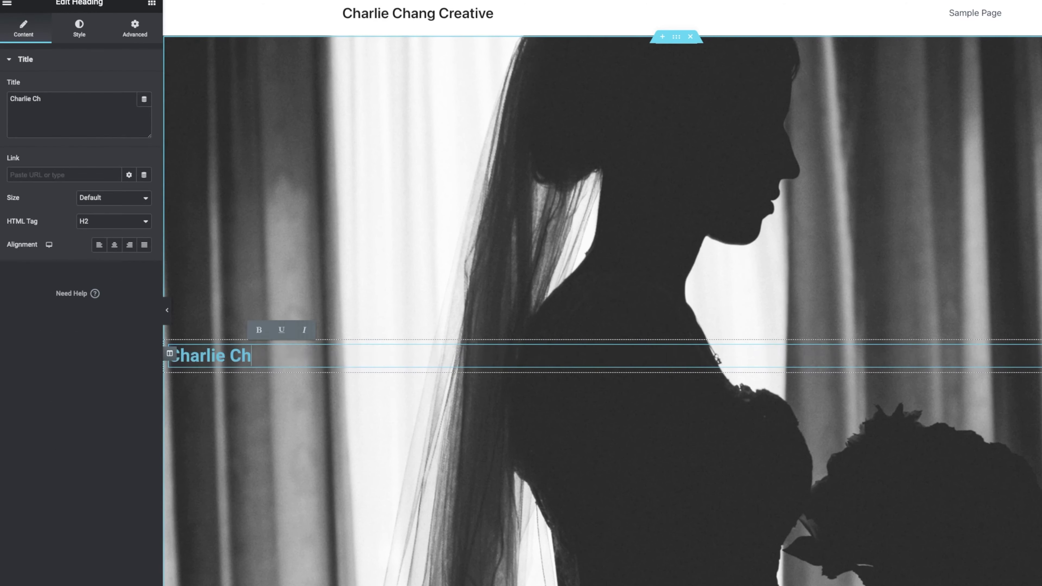
type("ang Creative")
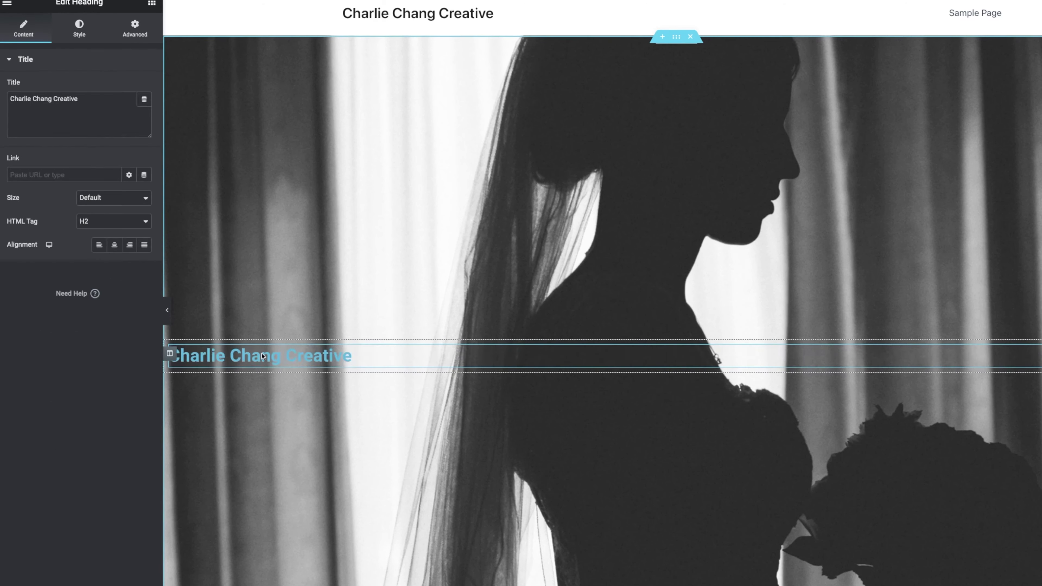
Step: Set the heading's text color to white, #FFFFFF
triple_click(263, 356)
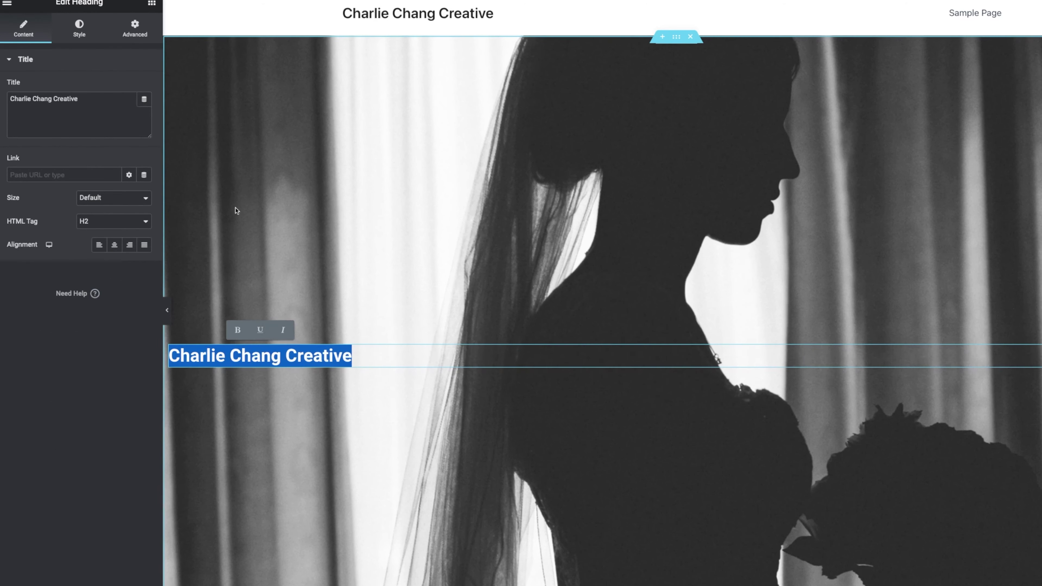
left_click(82, 28)
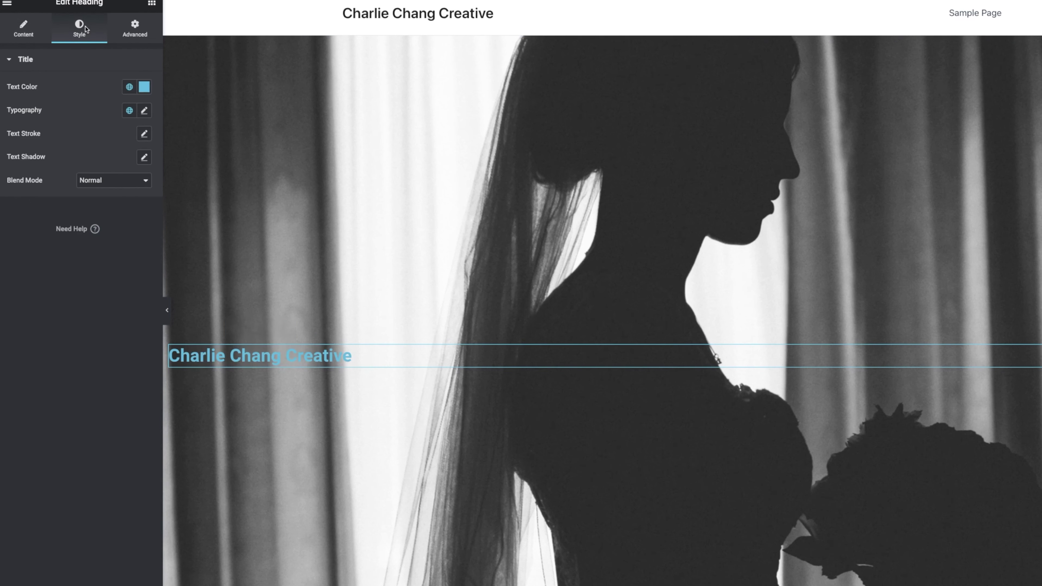
left_click(144, 88)
type("#FFFFFF")
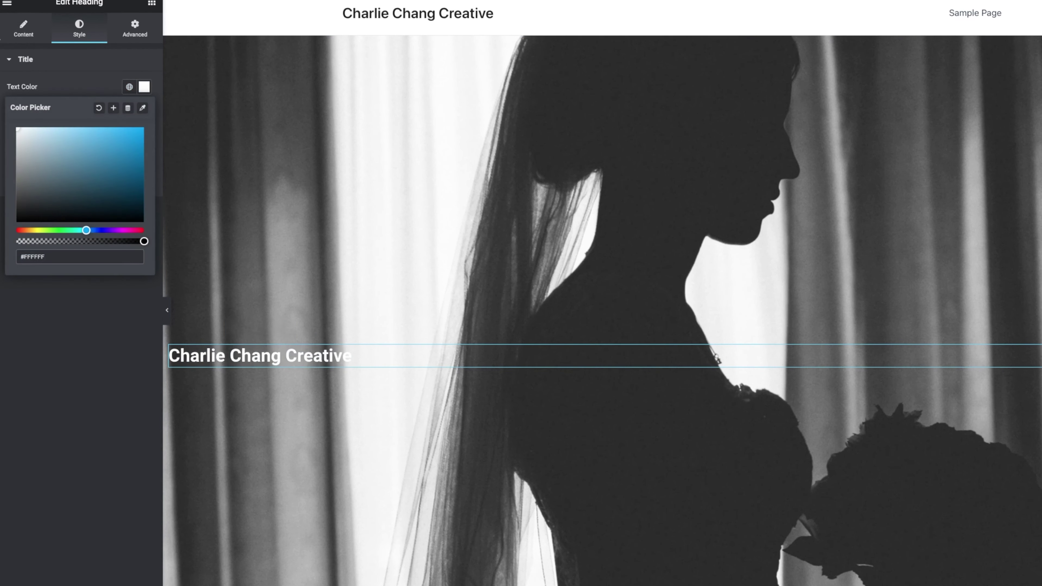
left_click(102, 72)
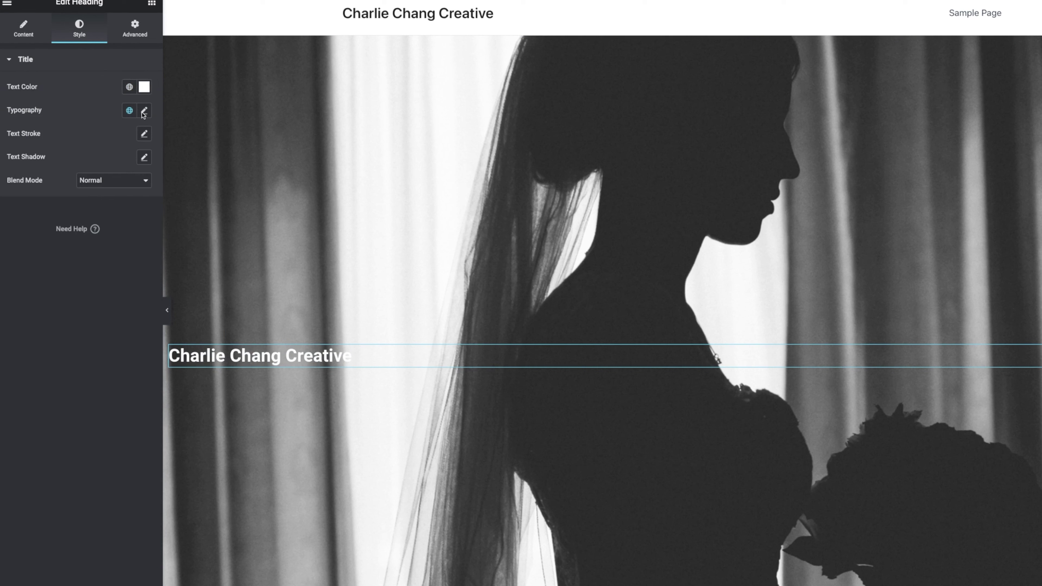
Step: Set the heading's typography to a size of 65 px and Bold weight, keeping the Roboto family
left_click(143, 112)
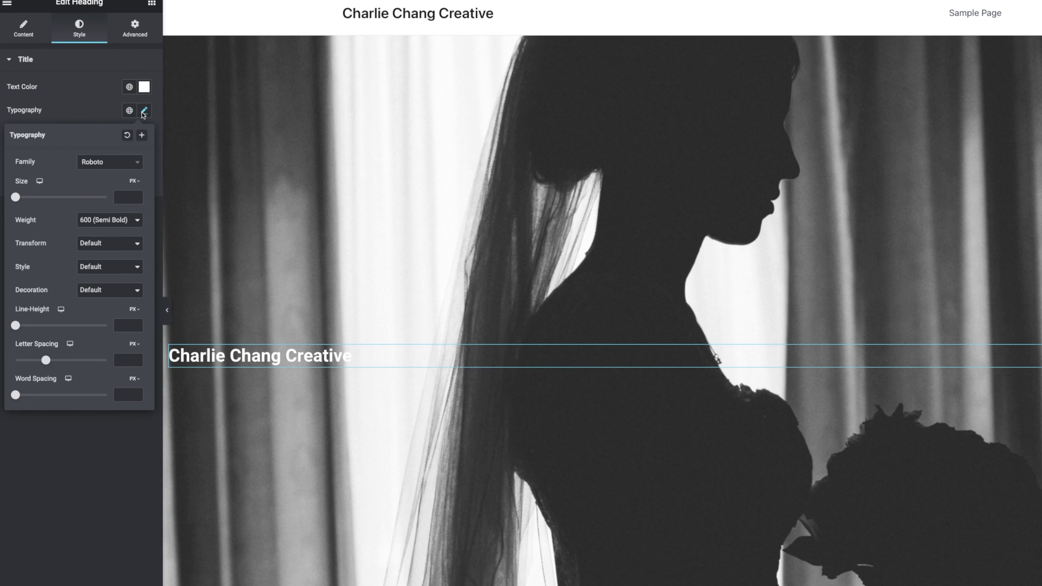
left_click(111, 164)
left_click_drag(16, 197, 45, 197)
left_click(109, 220)
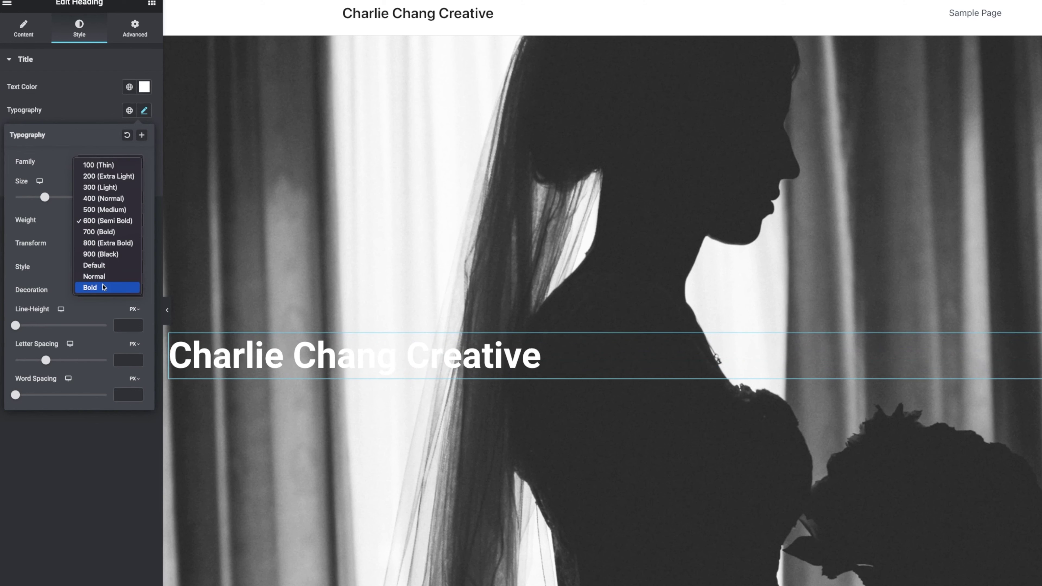
left_click(99, 289)
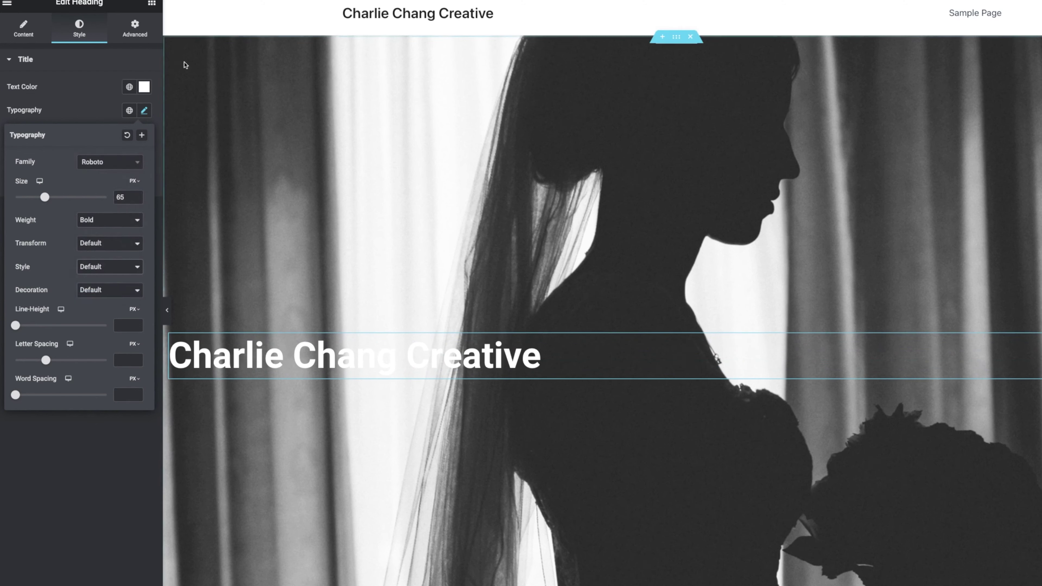
left_click(83, 110)
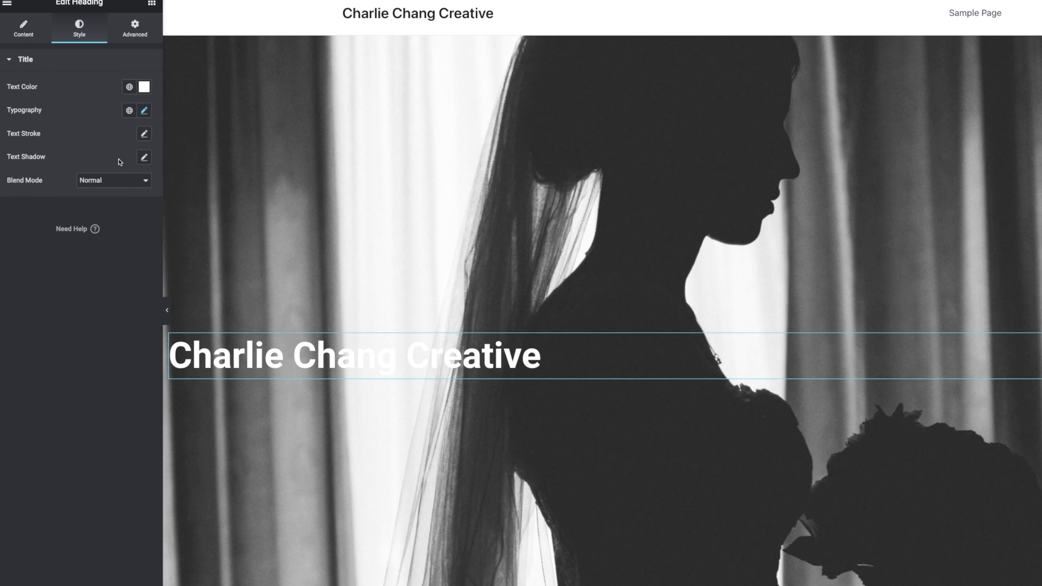
Step: Give the heading a black text shadow with adjusted opacity and a larger blur, and center-align the heading
left_click(144, 158)
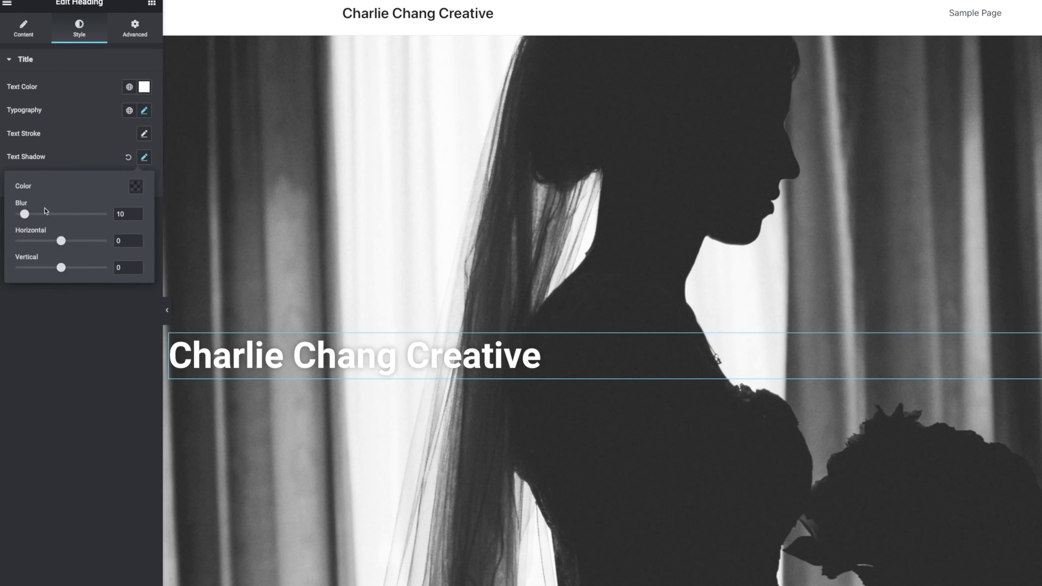
left_click(135, 187)
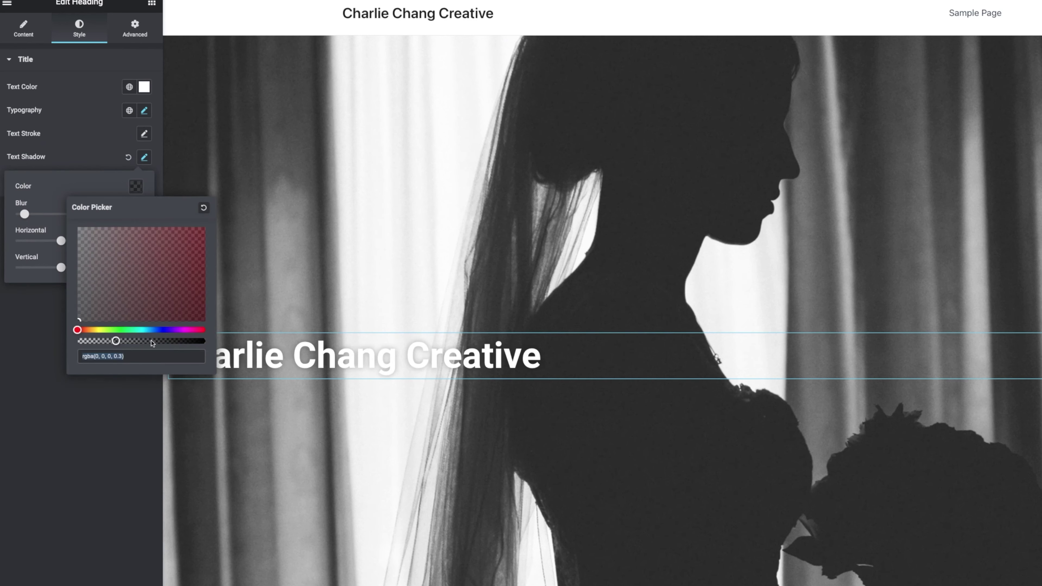
left_click_drag(115, 340, 77, 341)
left_click_drag(24, 213, 44, 214)
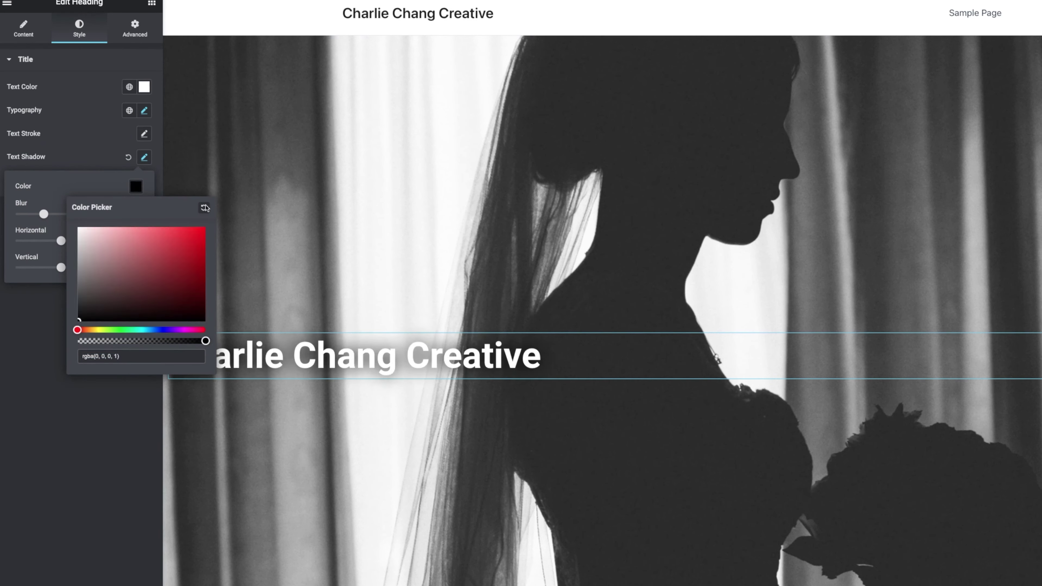
left_click_drag(77, 340, 206, 262)
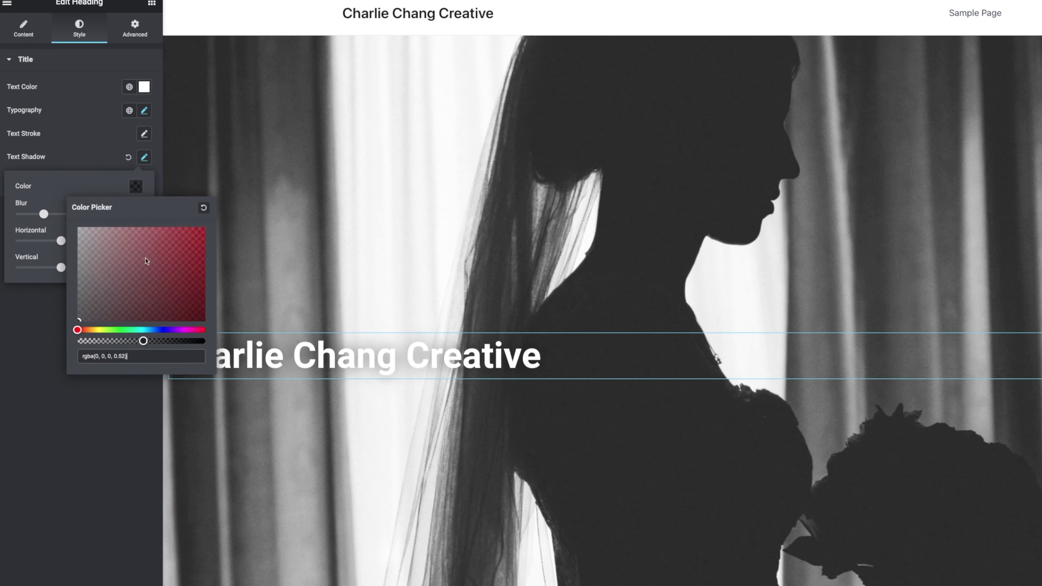
left_click(136, 186)
left_click_drag(44, 214, 62, 244)
left_click(23, 28)
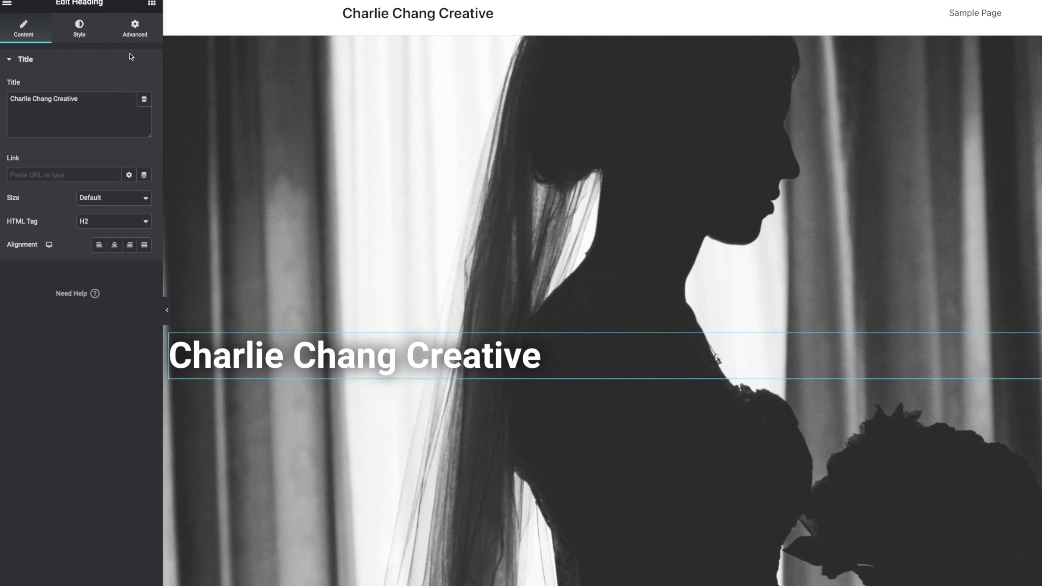
left_click(114, 245)
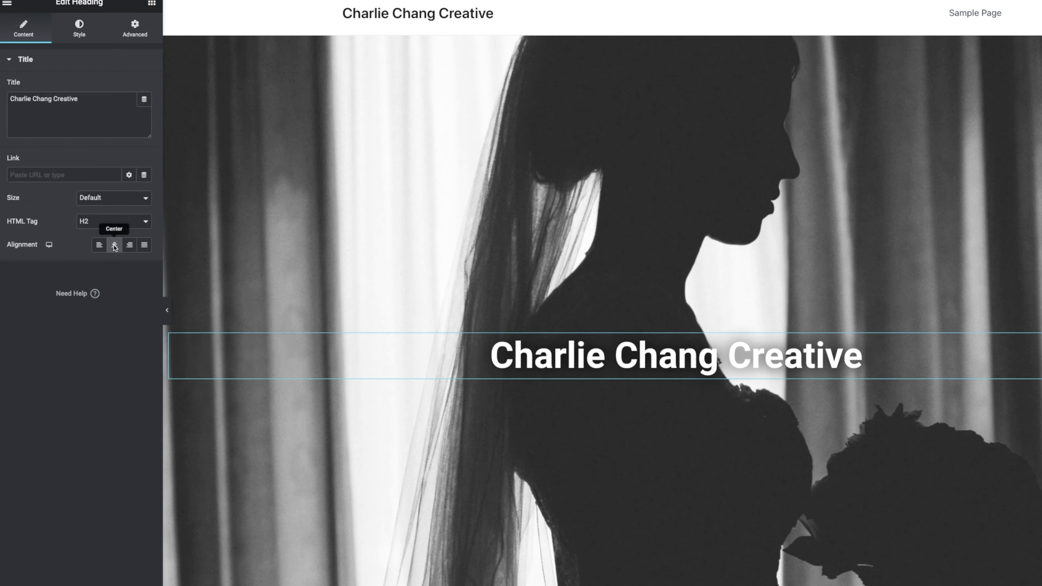
Step: Add a Text Editor widget below the heading and append the filler text "sfjlsdjfkasjdlkf" to its placeholder paragraph
left_click(7, 3)
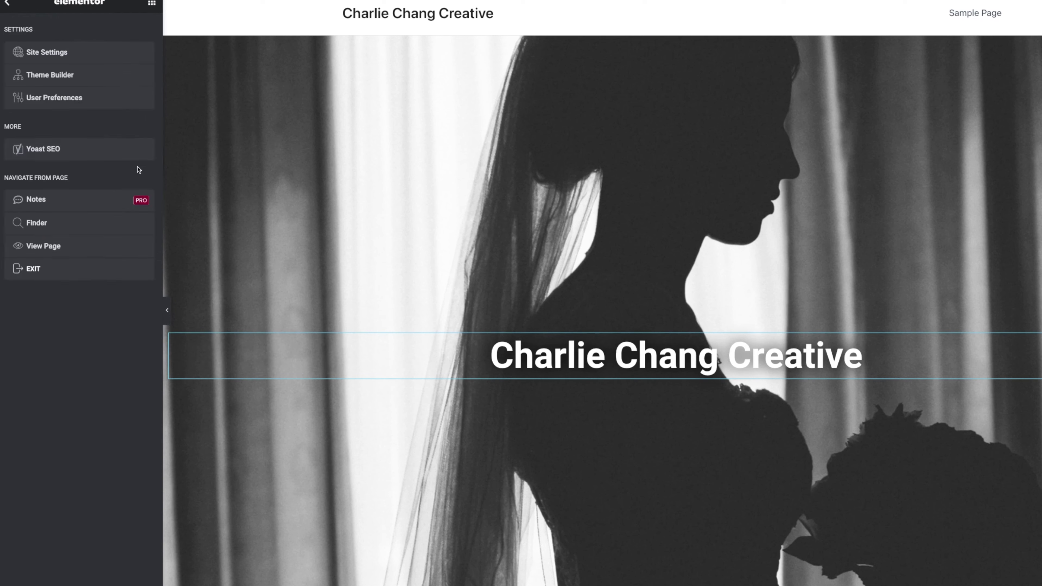
left_click(8, 4)
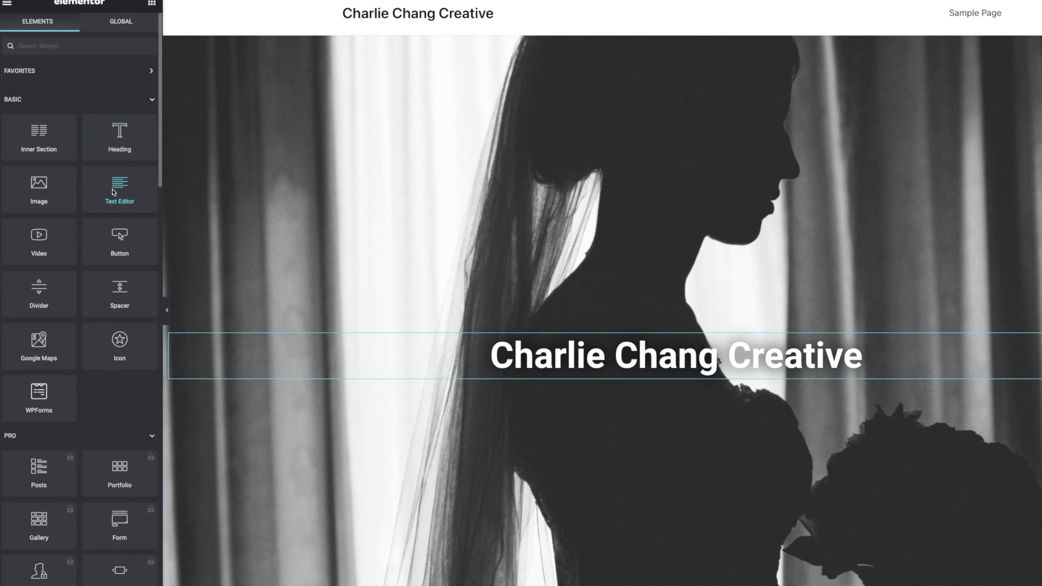
left_click_drag(114, 192, 668, 379)
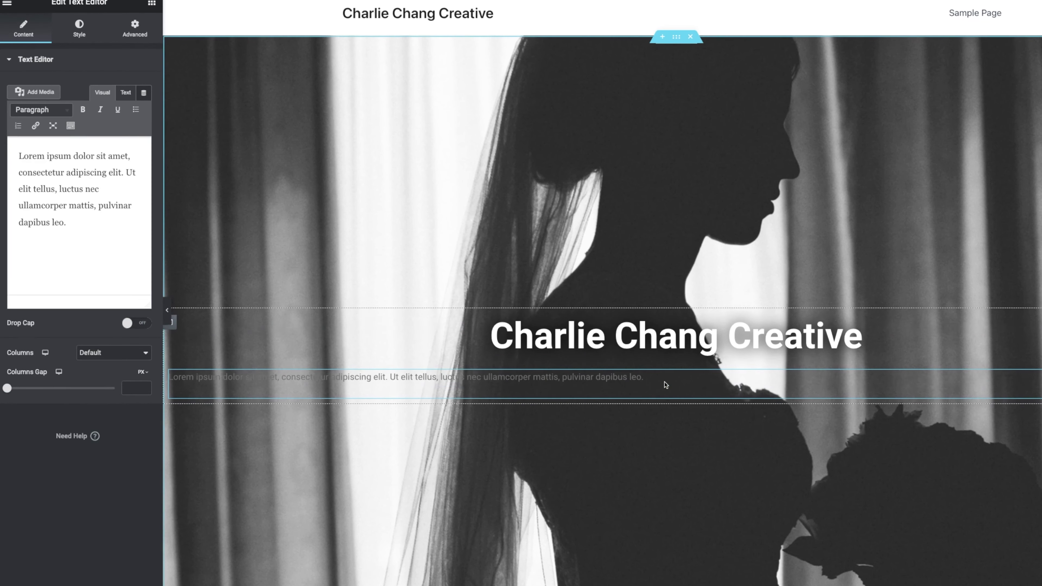
left_click(108, 231)
type("sfjlsdjfkasjdlkf")
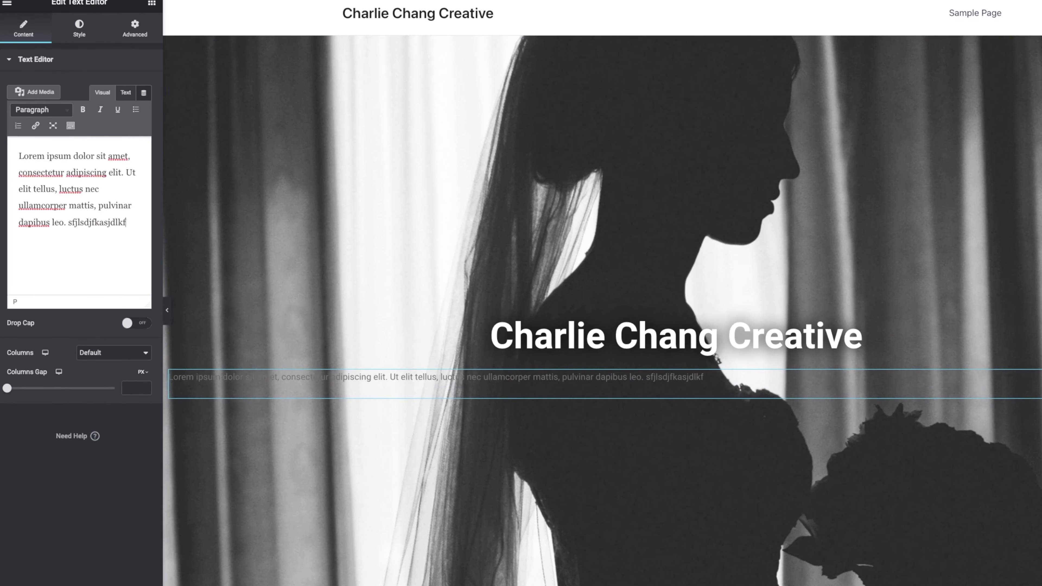
Step: Append the filler text "setlksdjflals lksdfjlksad jflksadjflkas" to the paragraph and set its text color to white, #FFFFFF
type(" setlksdjflals lksdfjlksad jflksadjflkas")
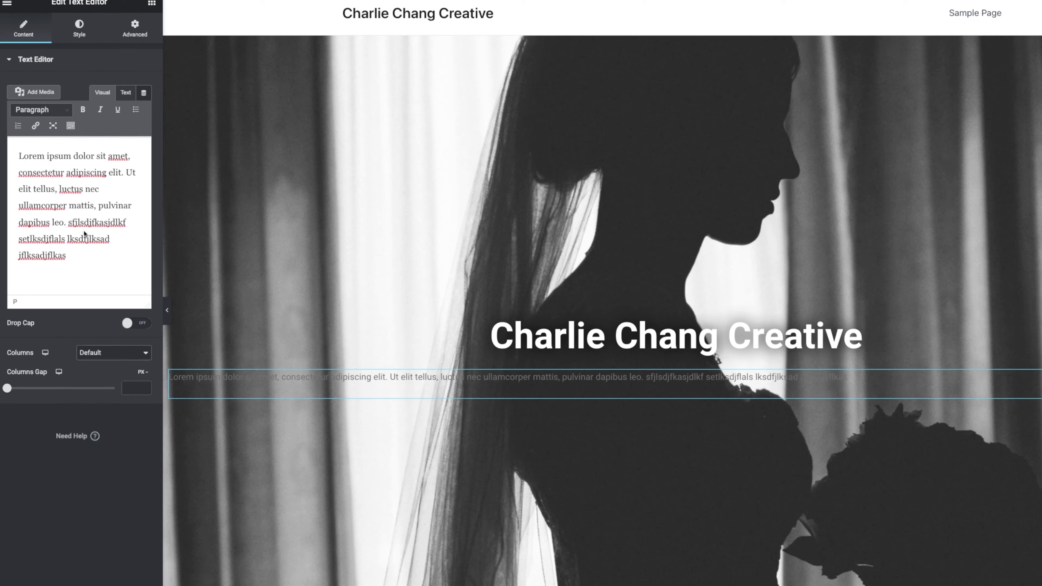
left_click(79, 28)
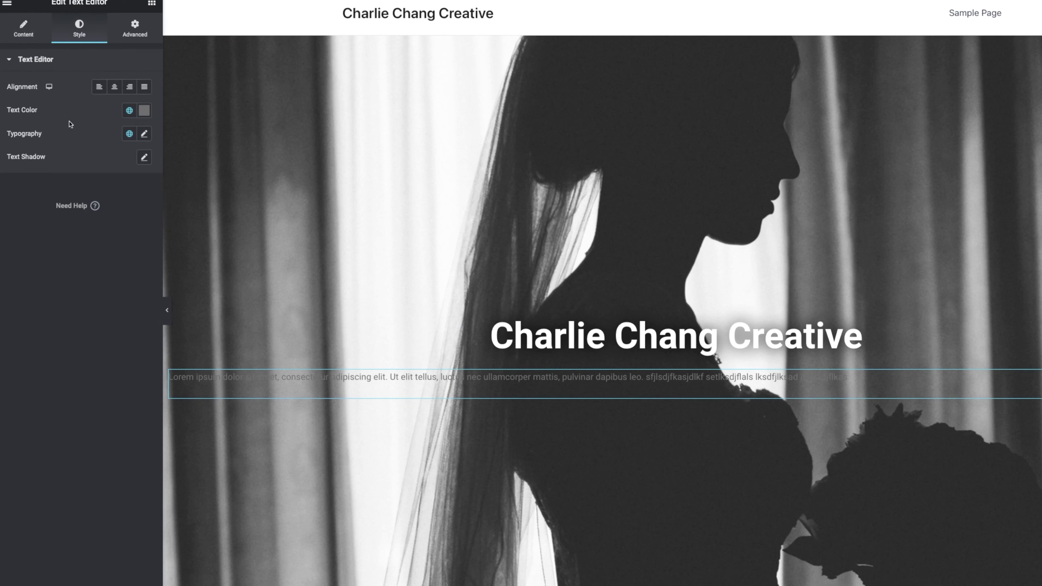
left_click(143, 110)
type("#FFFFFF")
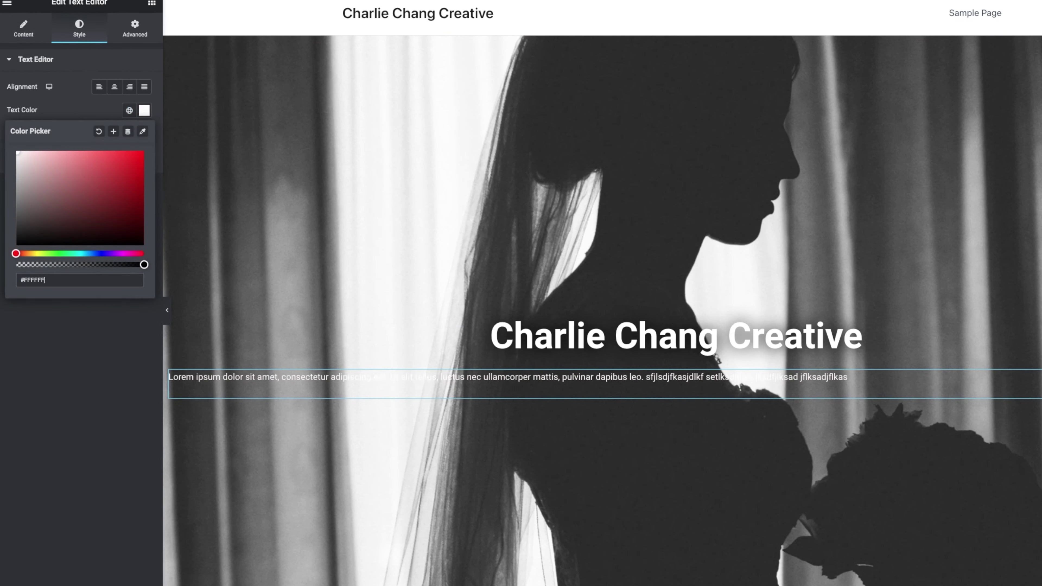
left_click(88, 70)
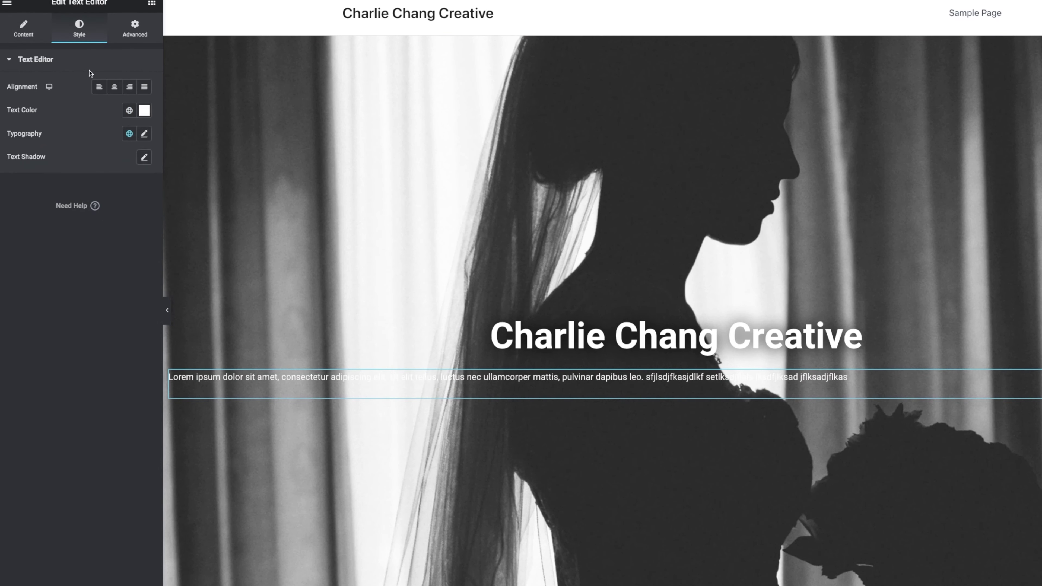
Step: Center-align the paragraph text and give its widget a Custom width of about one third of the section
left_click(114, 90)
left_click(134, 27)
left_click(109, 174)
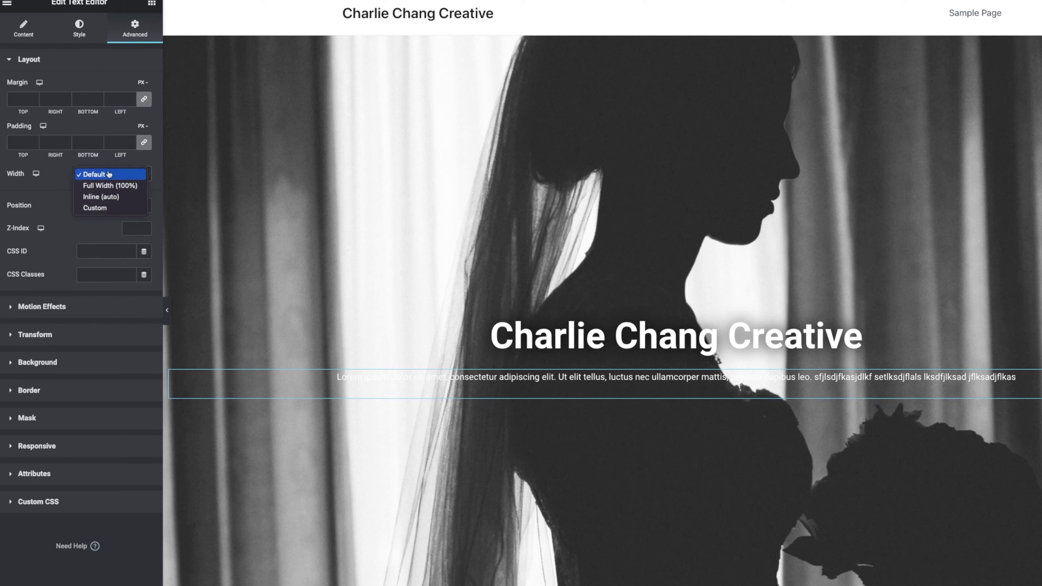
left_click(110, 208)
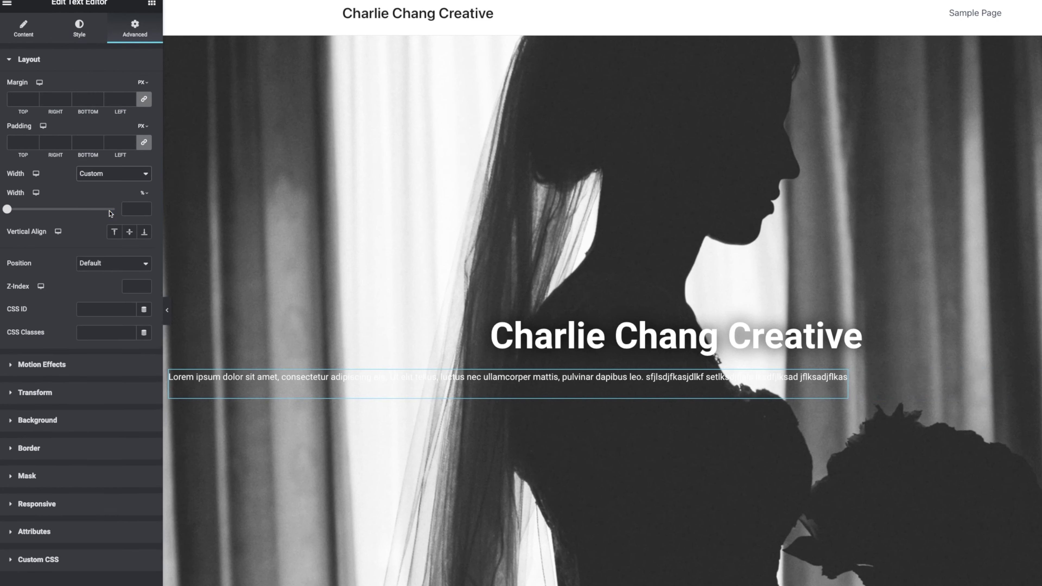
left_click_drag(6, 210, 34, 211)
Step: Set the Horizontal Align of the hero column containing the heading and paragraph to Center
left_click(225, 375)
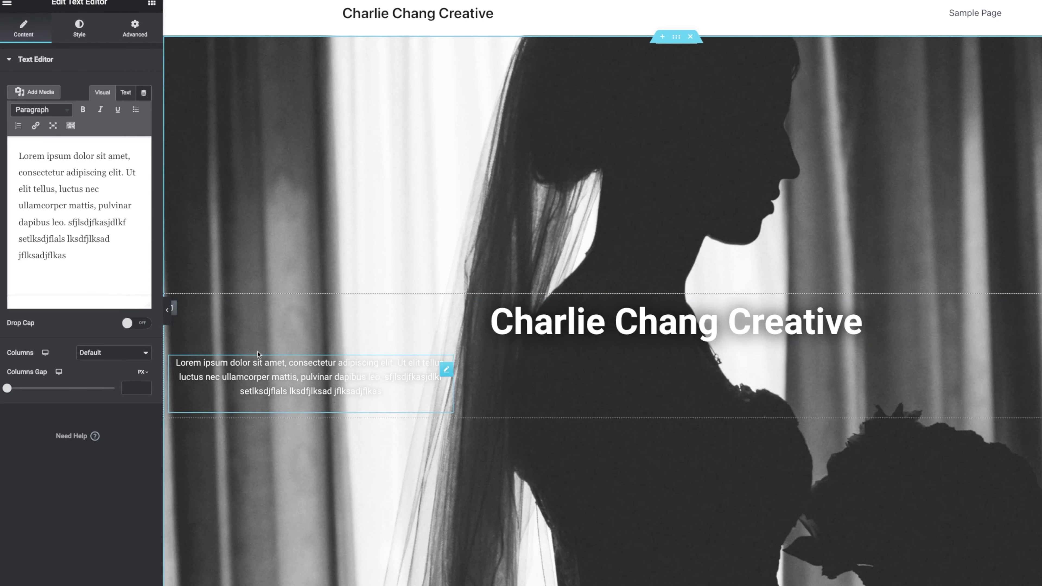
left_click(172, 309)
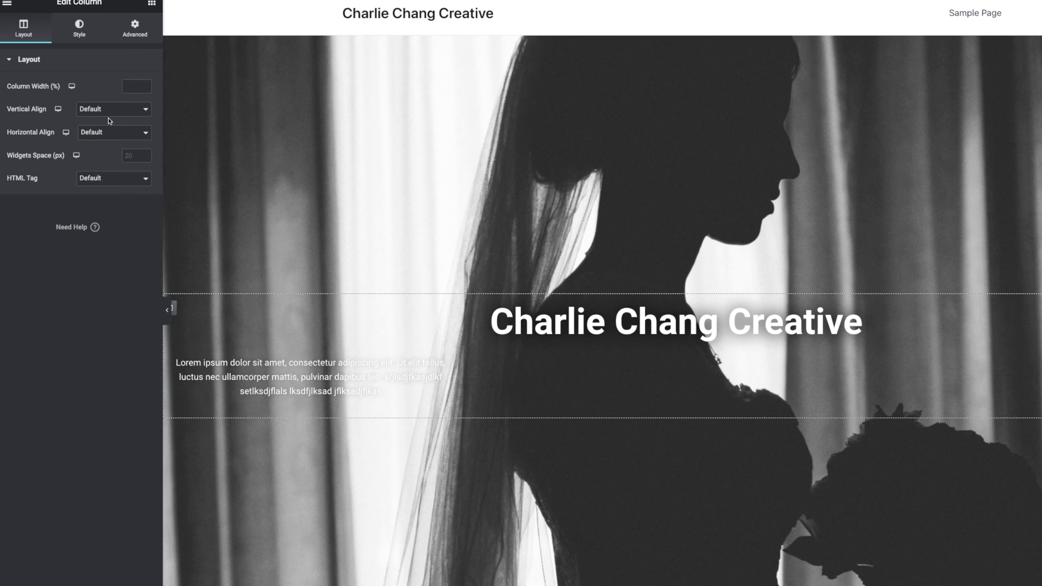
left_click(105, 137)
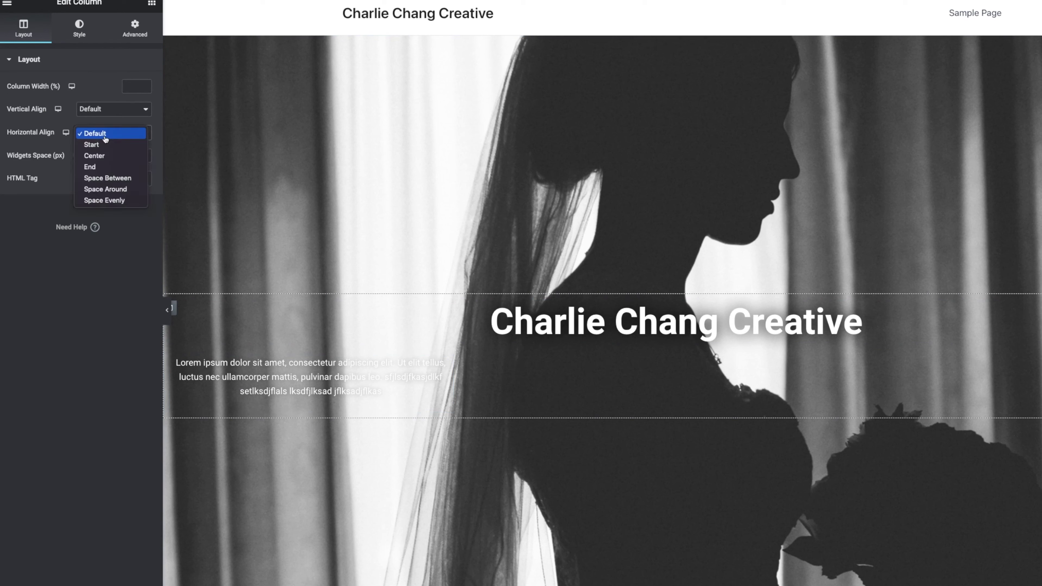
left_click(106, 156)
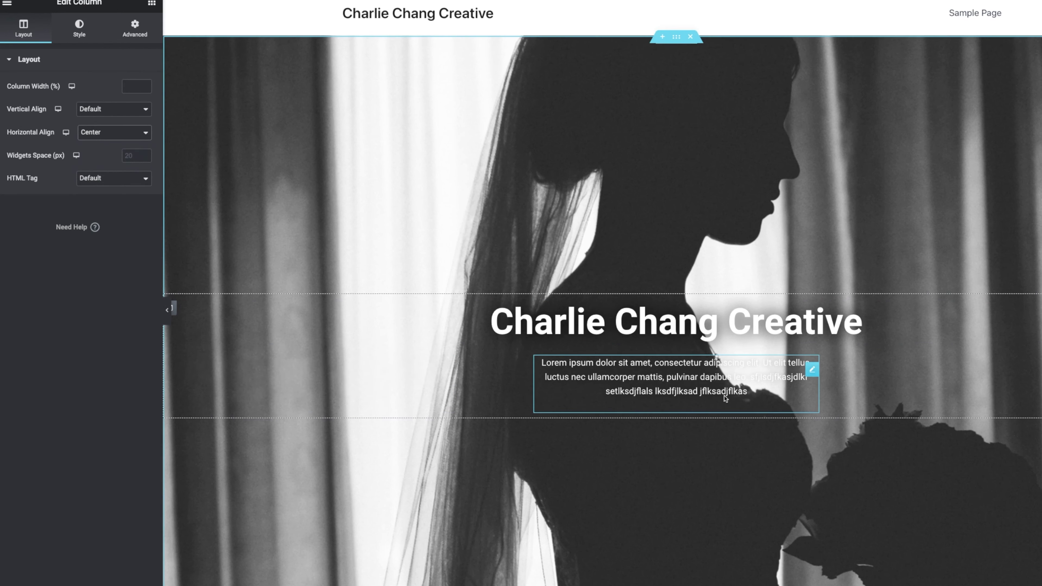
Step: Add a Button widget below the hero paragraph and change its text to "Portfolio"
left_click(151, 3)
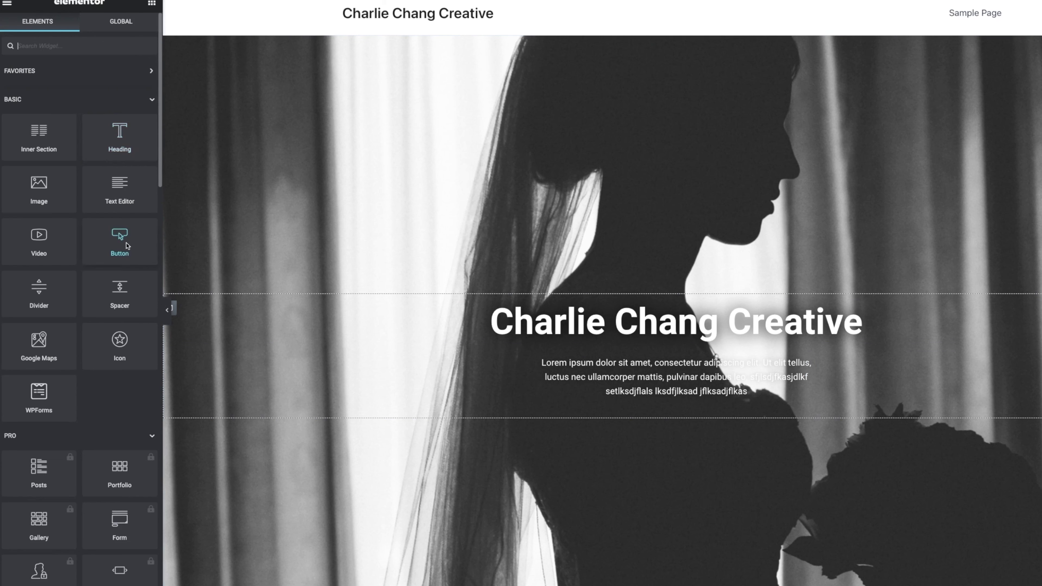
left_click_drag(121, 249, 673, 413)
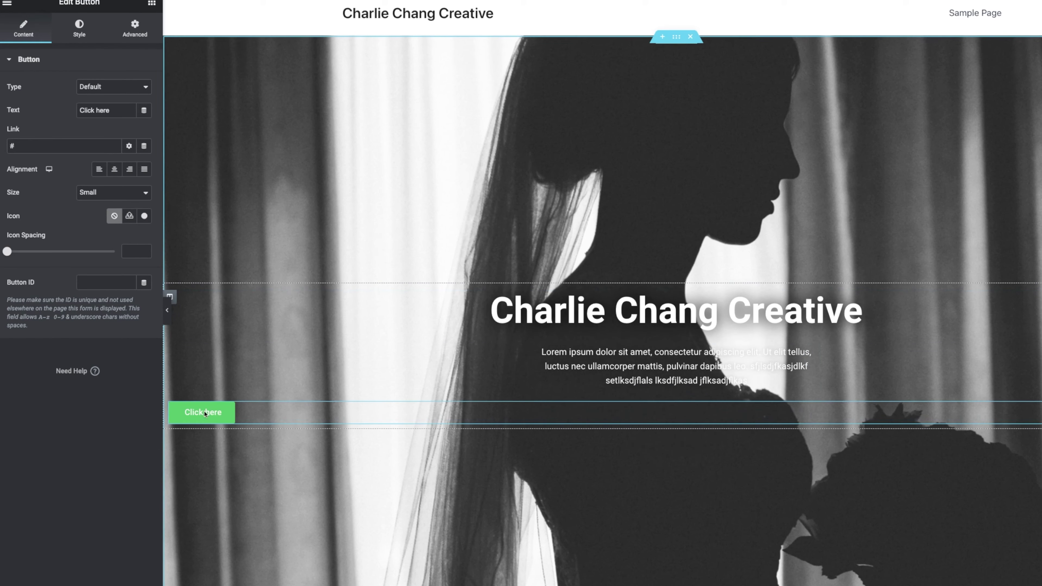
triple_click(119, 112)
type("Portfolio")
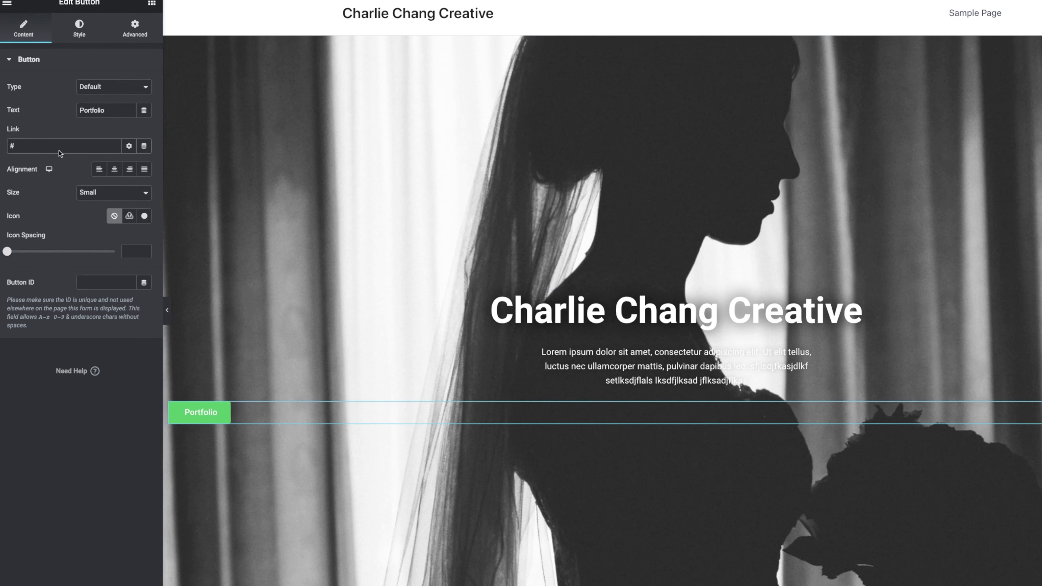
Step: Center-align the Portfolio button and set its size to Small after trying Medium
left_click(115, 169)
left_click(108, 194)
left_click(106, 200)
left_click(107, 197)
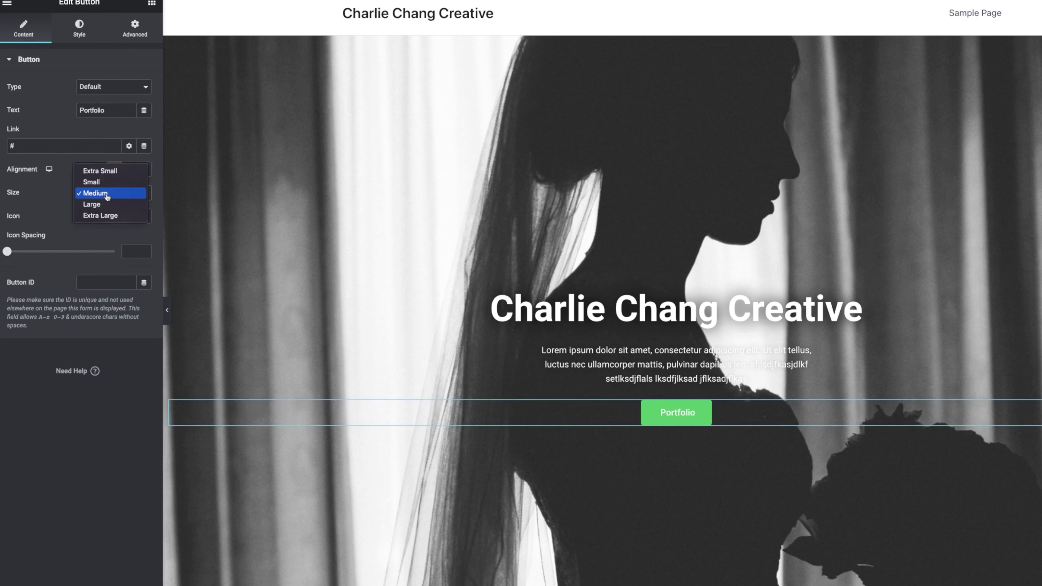
left_click(100, 183)
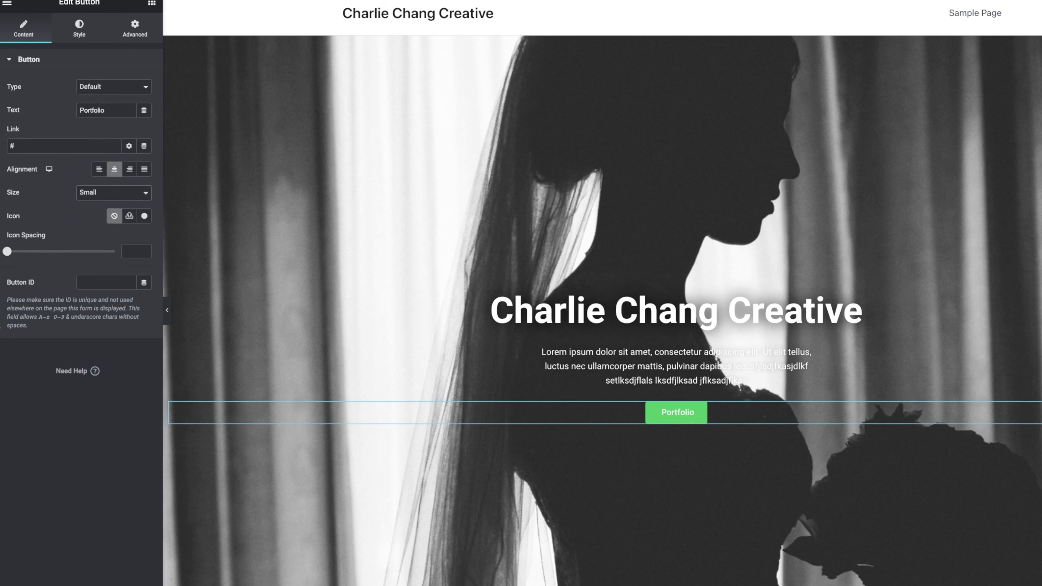
Step: Set the Portfolio button's background color to black, #000000
left_click(79, 28)
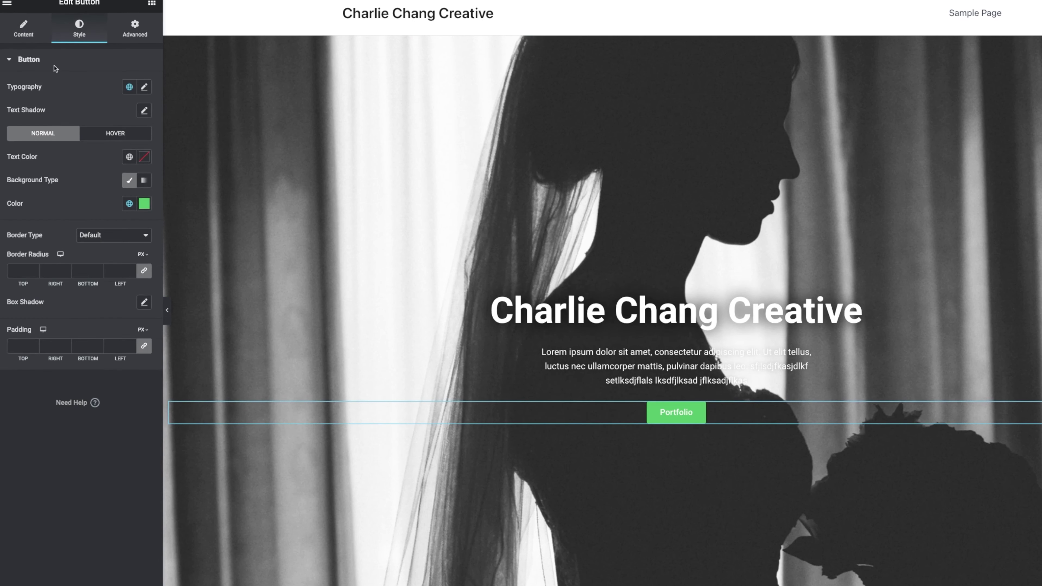
left_click(144, 204)
left_click_drag(63, 262, 1, 415)
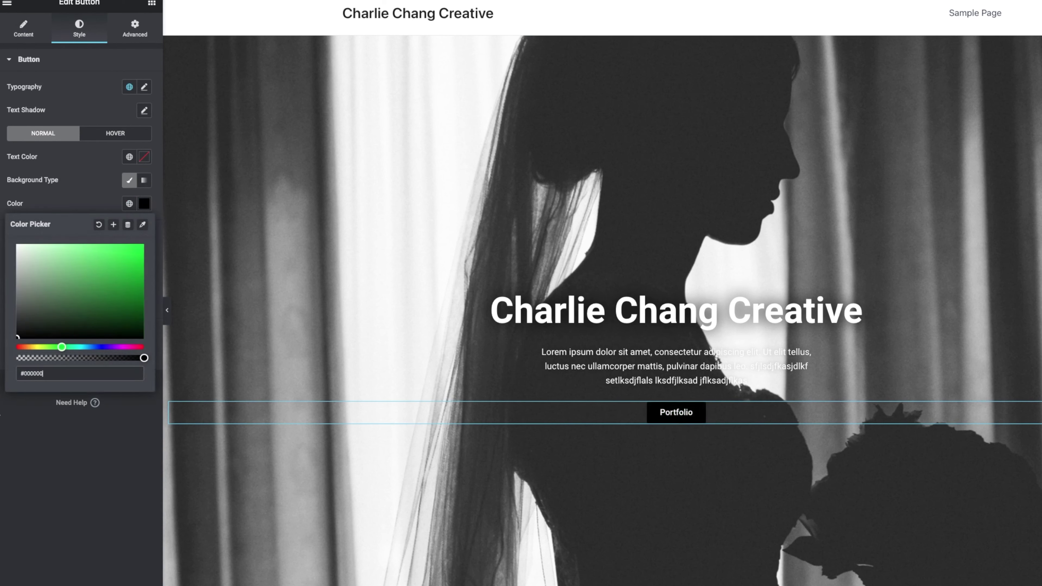
left_click(113, 451)
Step: Enlarge the Portfolio button's font size slightly and set its font weight to Bold
left_click(144, 88)
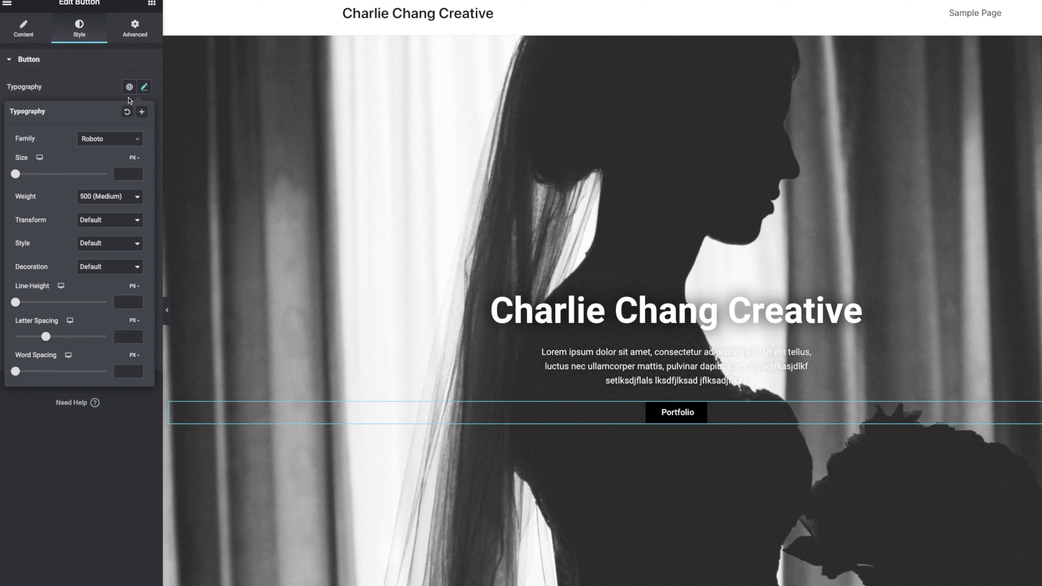
left_click_drag(15, 176, 26, 175)
left_click(109, 196)
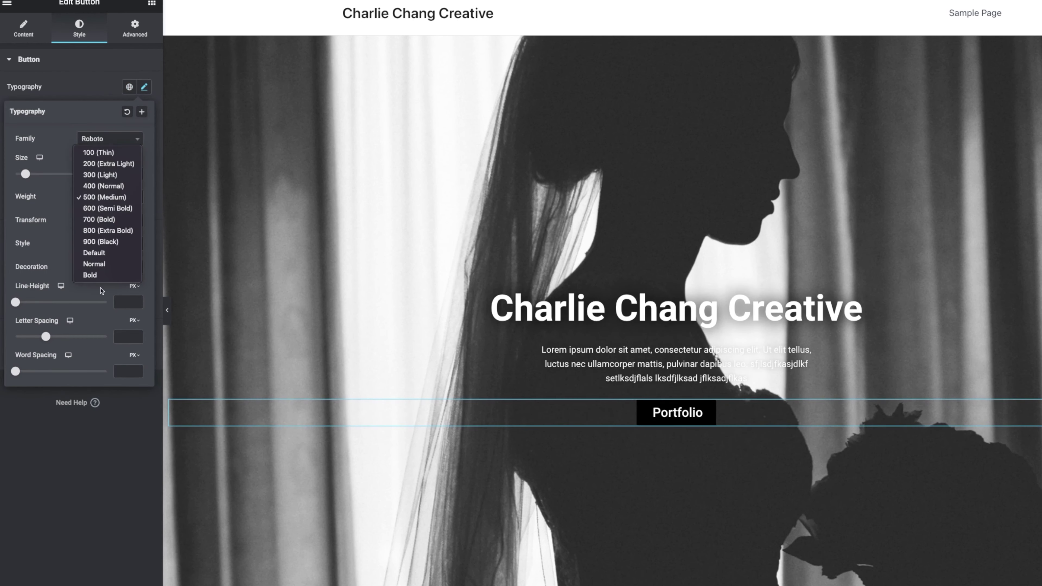
left_click(103, 276)
left_click(136, 394)
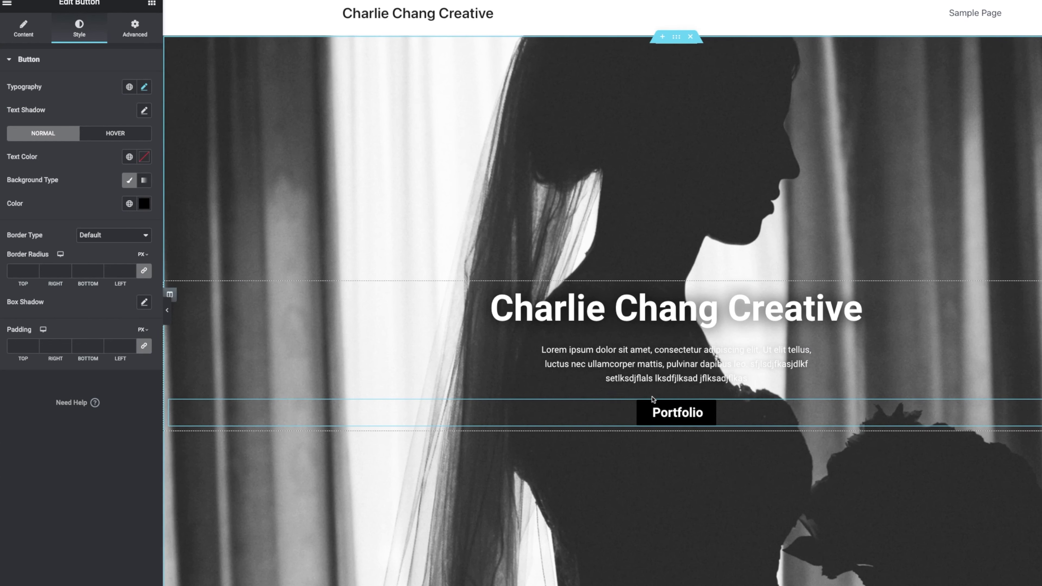
Step: Add a new section with three equal columns below the hero section
scroll(653, 399, "down", 6)
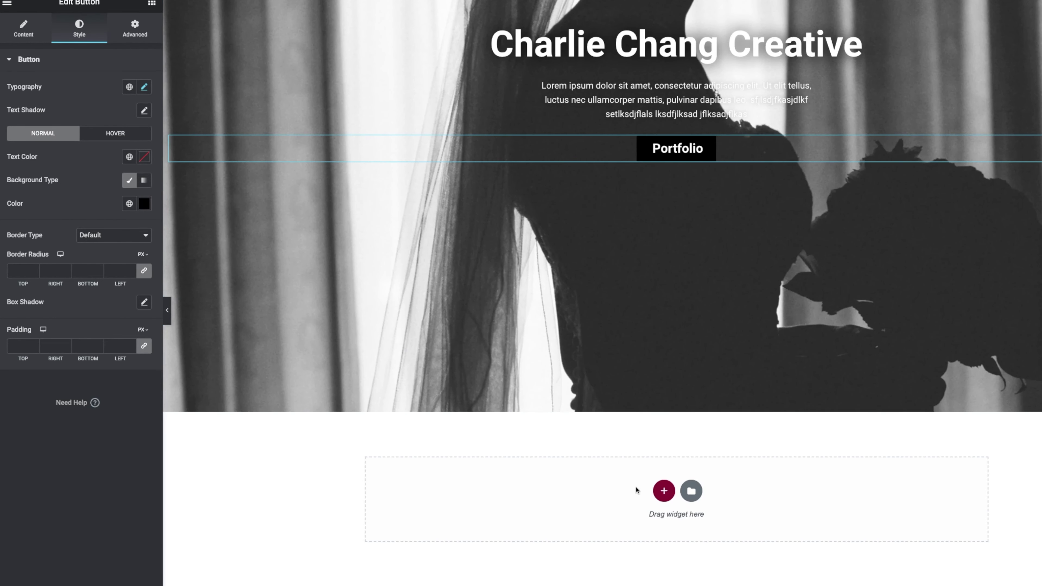
left_click(664, 492)
scroll(660, 493, "down", 2)
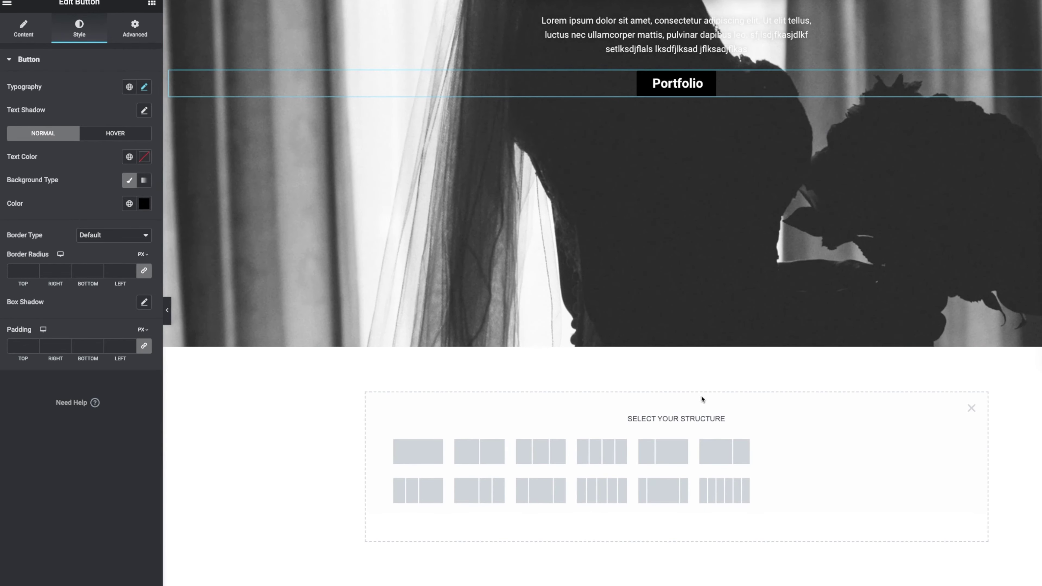
left_click(541, 452)
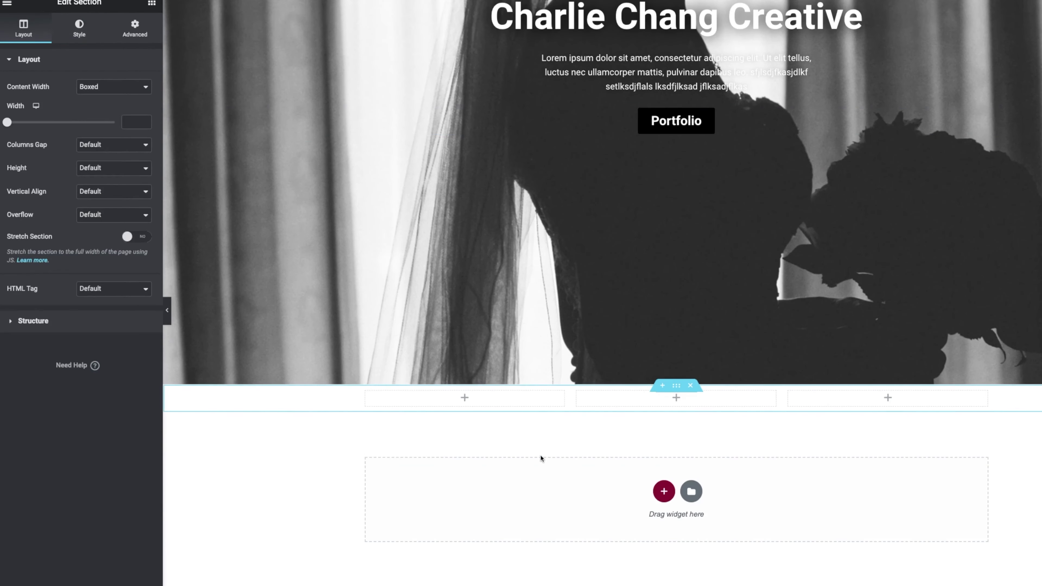
Step: Fill the first of the three columns with a Heading widget above an Icon widget and a Text Editor widget
left_click(8, 4)
left_click(9, 5)
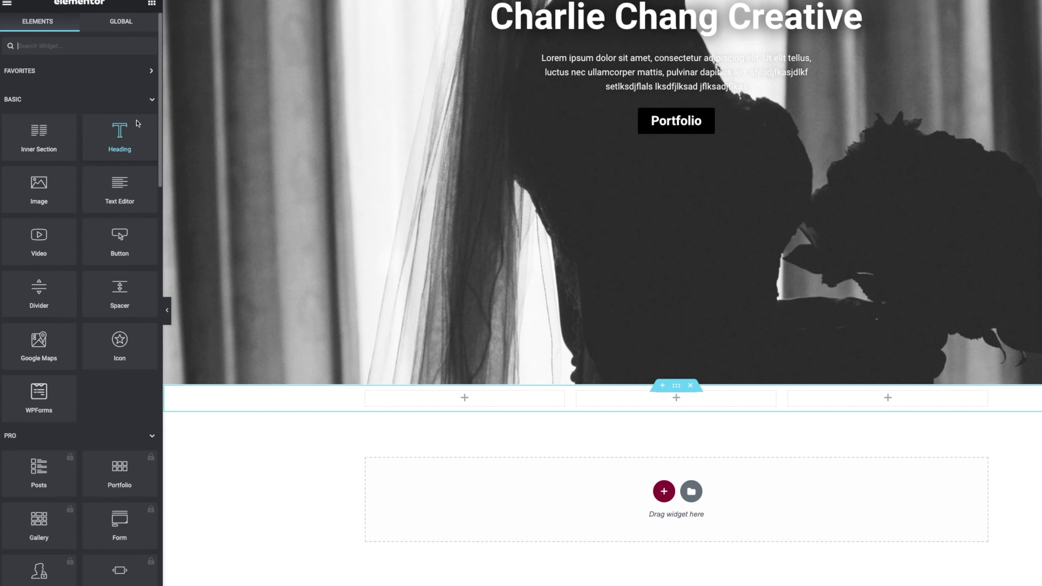
scroll(132, 361, "down", 15)
scroll(125, 350, "up", 10)
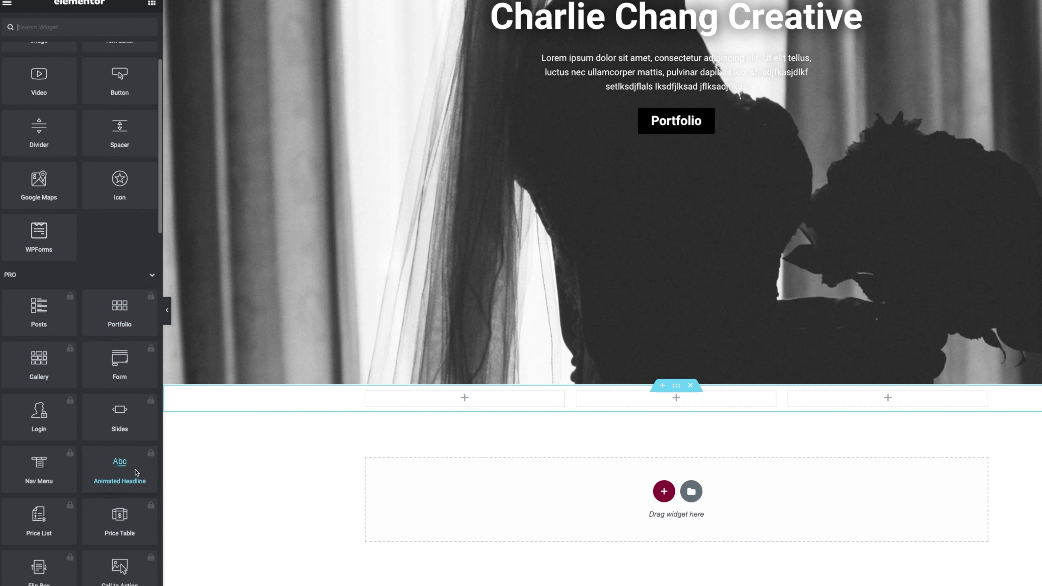
scroll(125, 480, "down", 3)
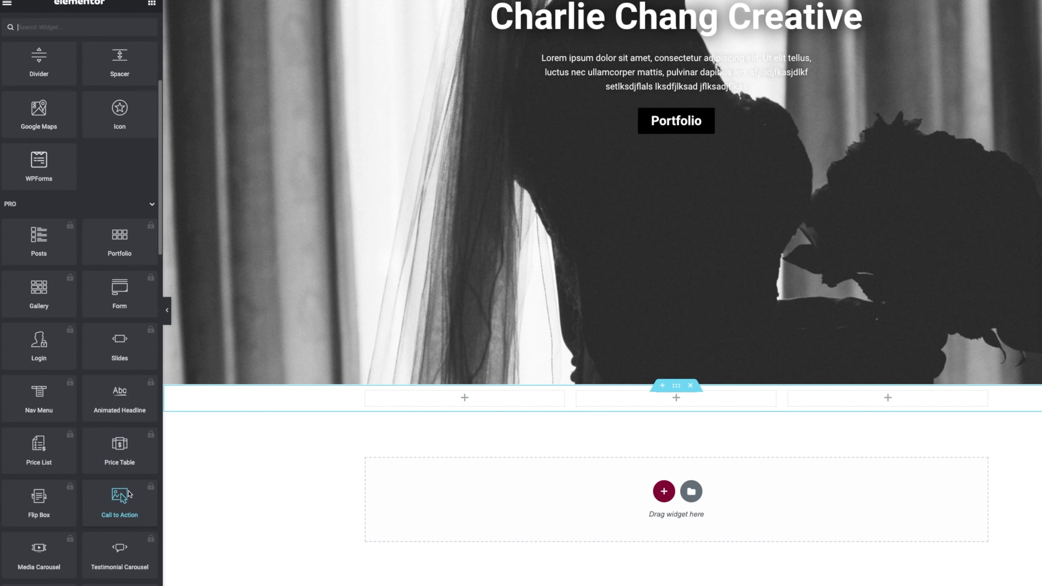
scroll(126, 489, "up", 5)
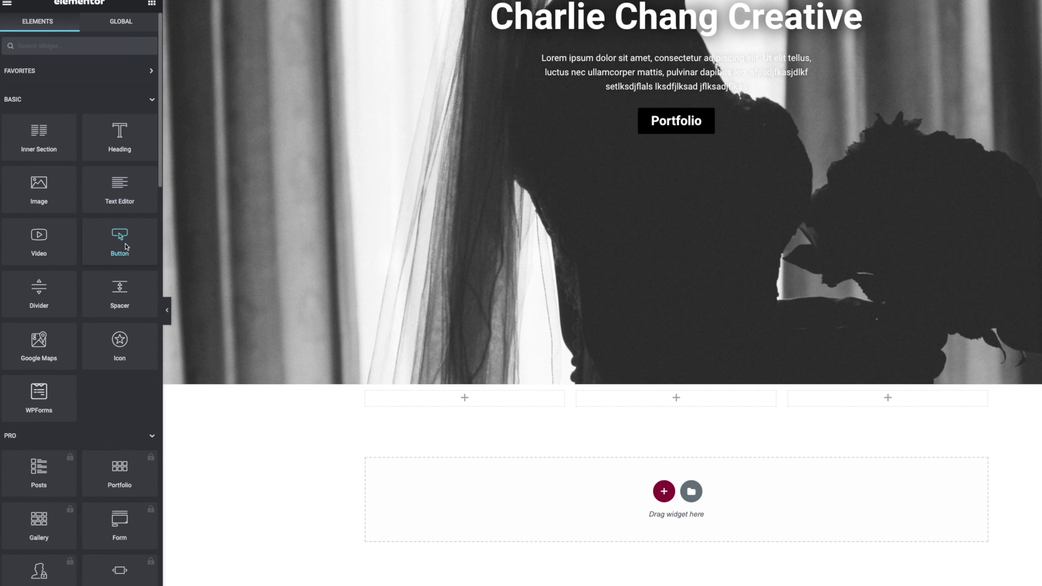
left_click_drag(132, 350, 481, 400)
left_click_drag(120, 189, 465, 404)
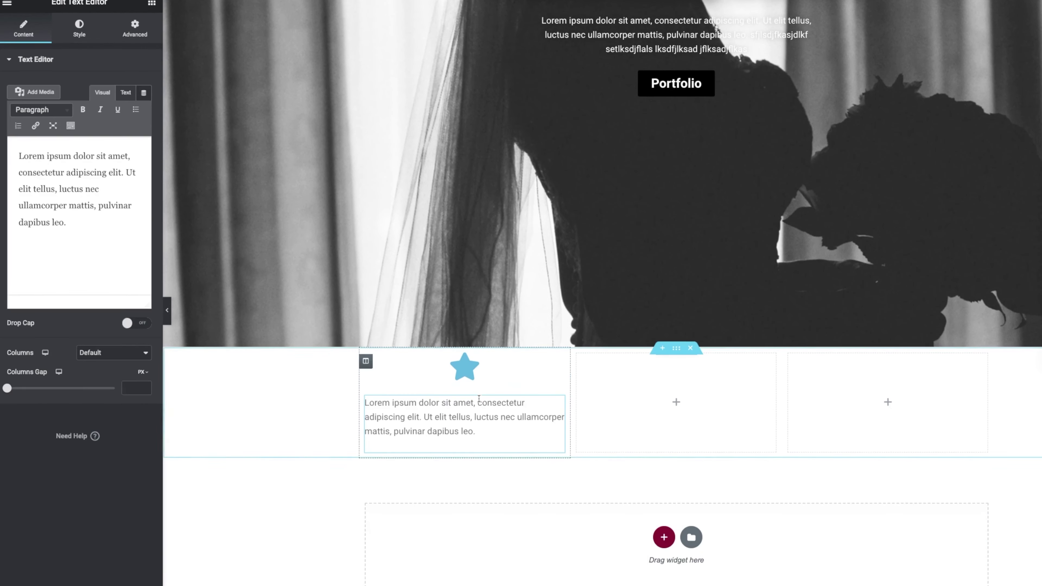
left_click_drag(140, 157, 472, 358)
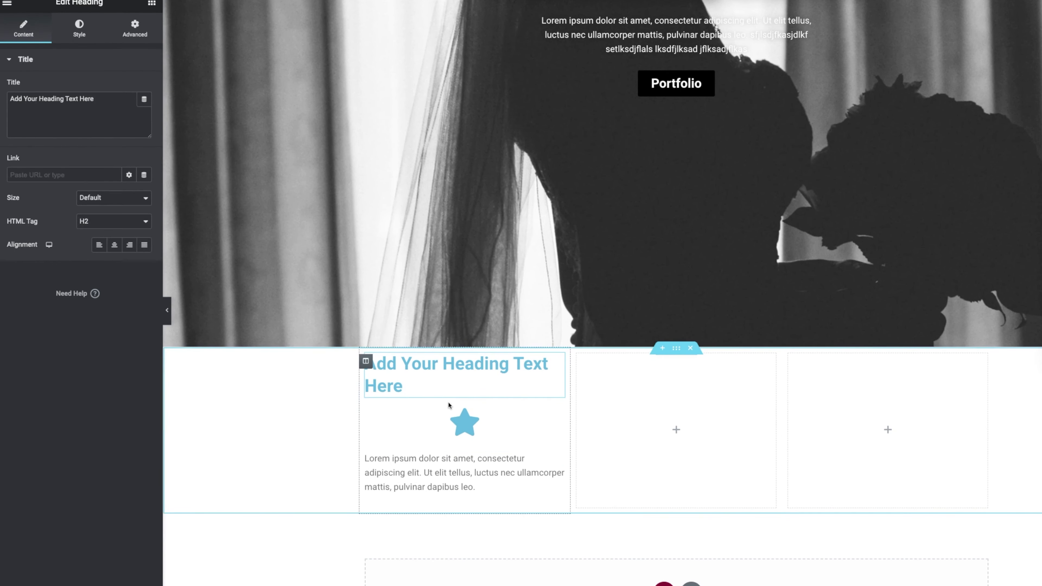
Step: Add a single-column section below the three-column section
scroll(903, 382, "down", 3)
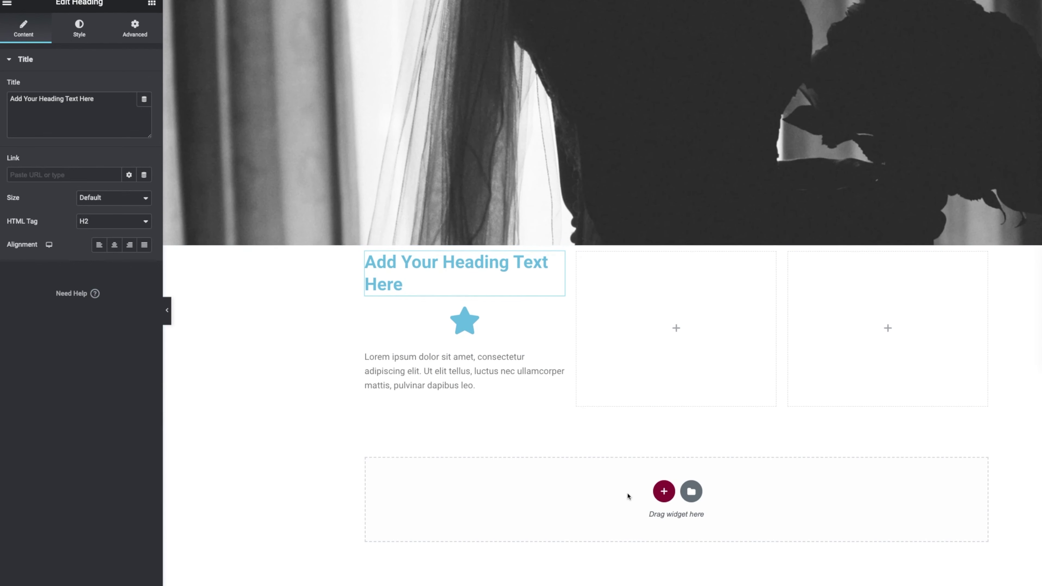
left_click(663, 492)
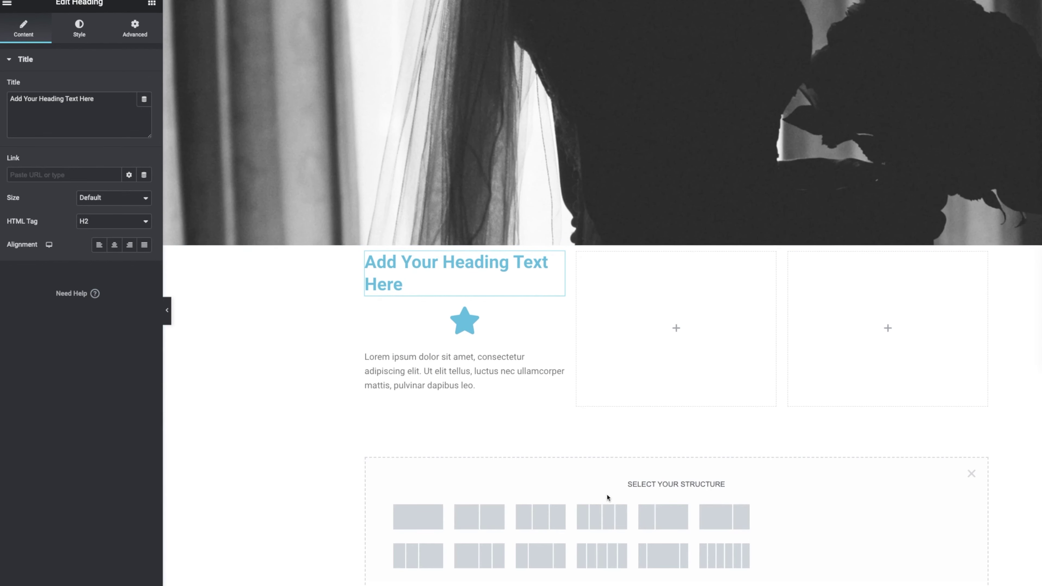
left_click(409, 520)
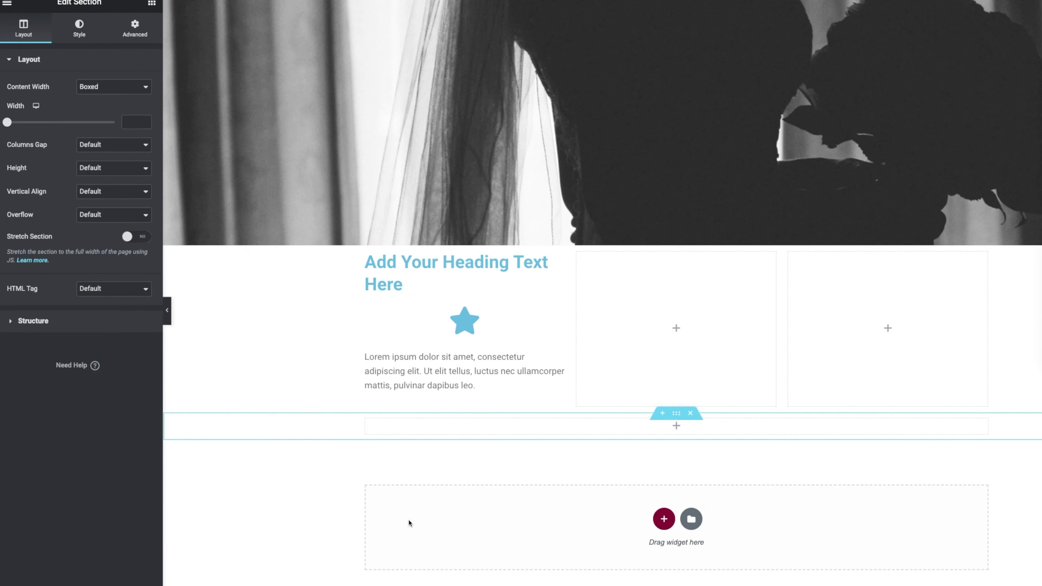
Step: Publish the page after looking through the available widgets
left_click(7, 3)
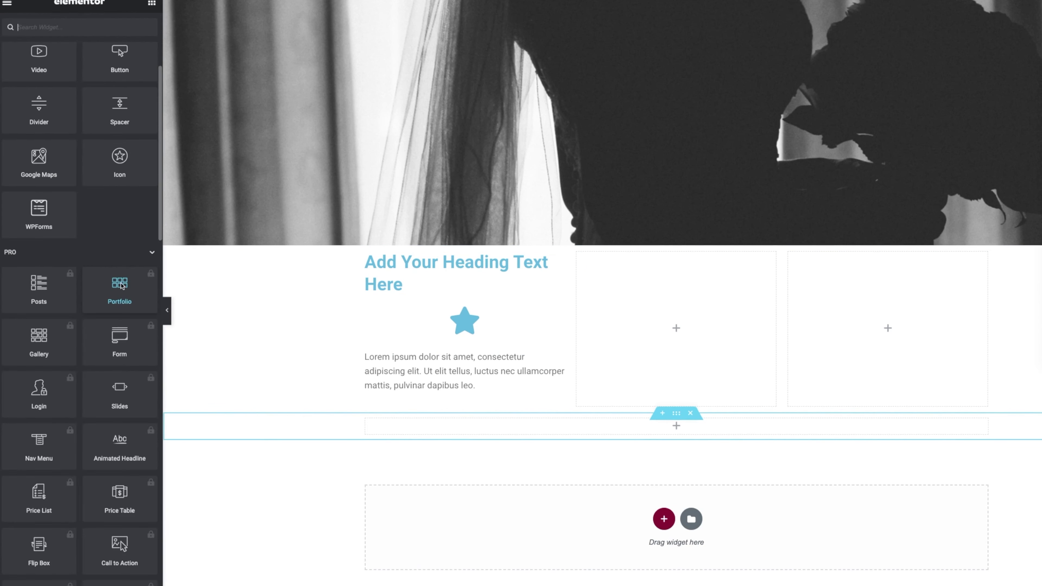
left_click(118, 289)
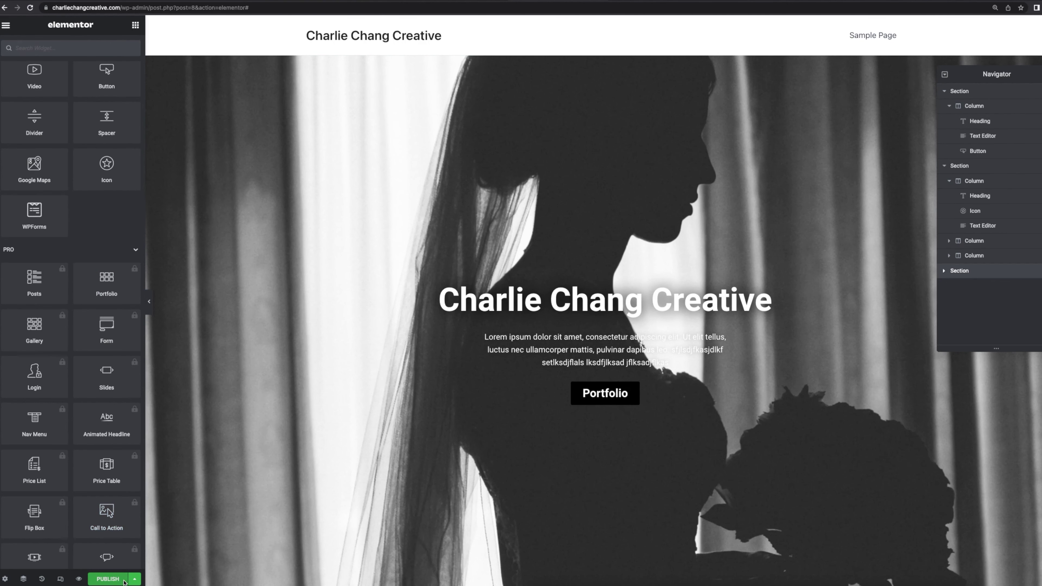
left_click(124, 580)
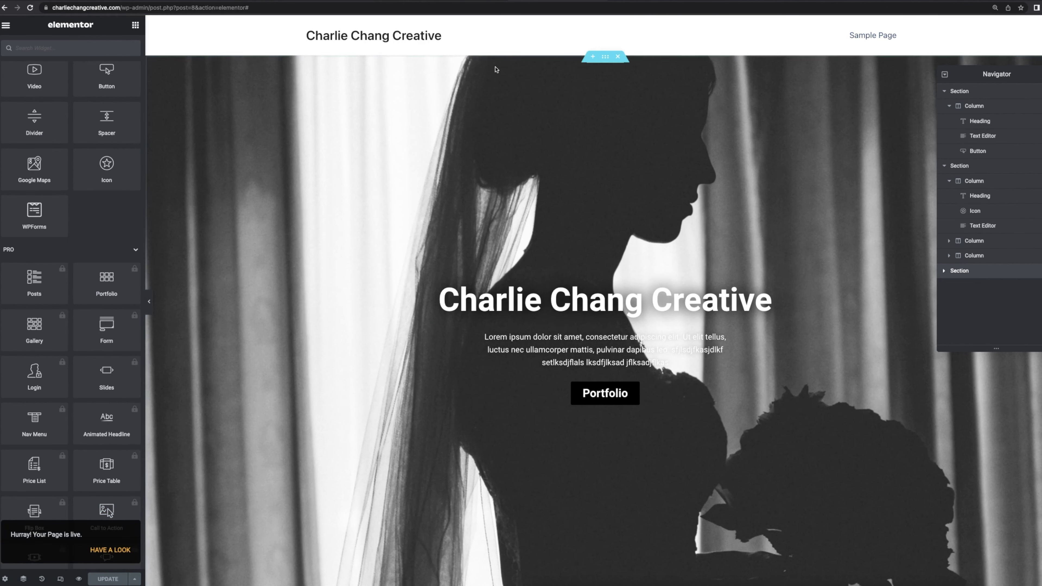
Step: Exit the Elementor editor, set the Elementor #8 page's permalink to "home" and update the page
left_click(6, 26)
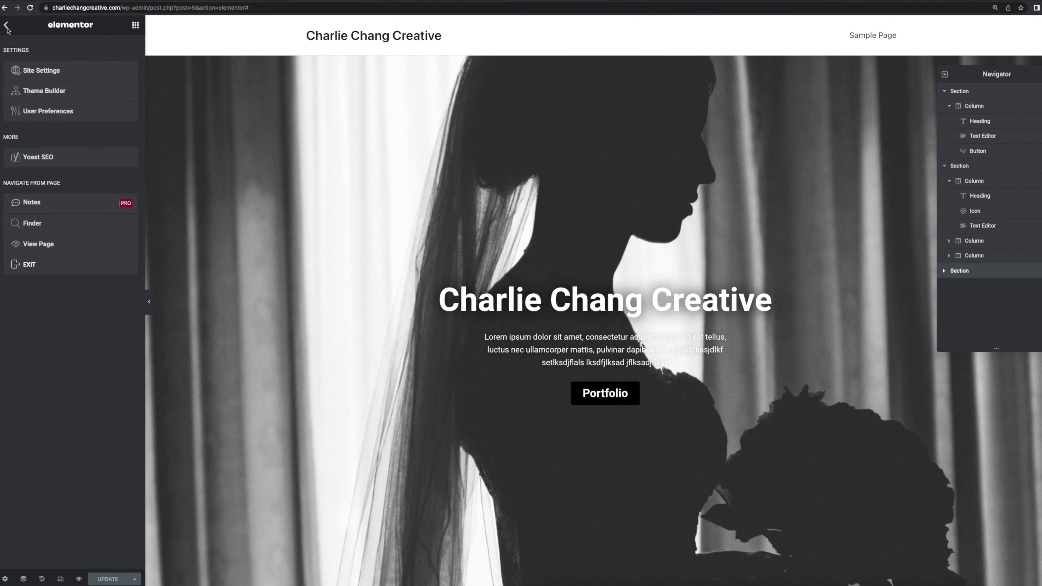
left_click(53, 266)
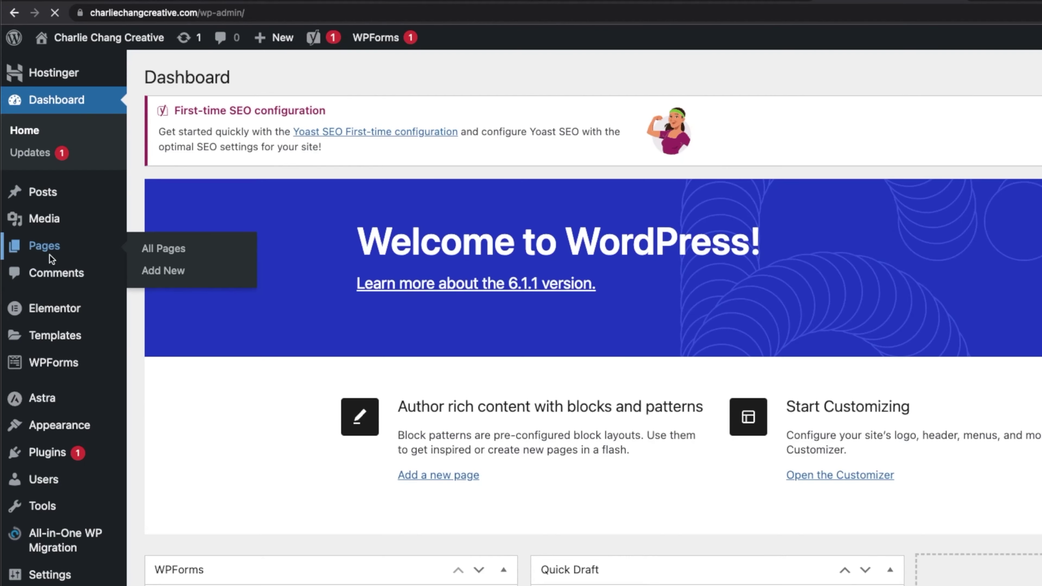
left_click(50, 255)
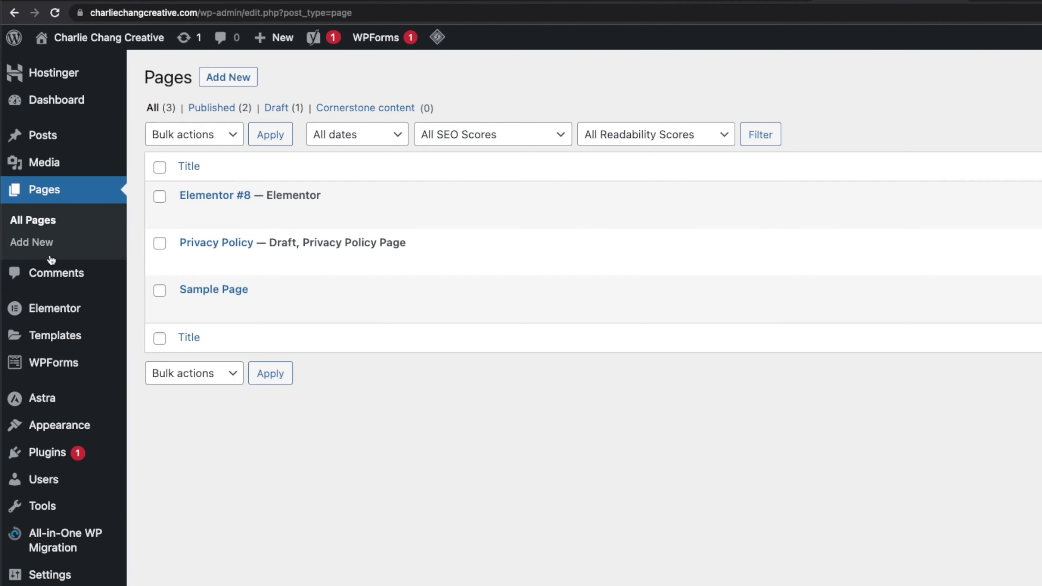
left_click(190, 211)
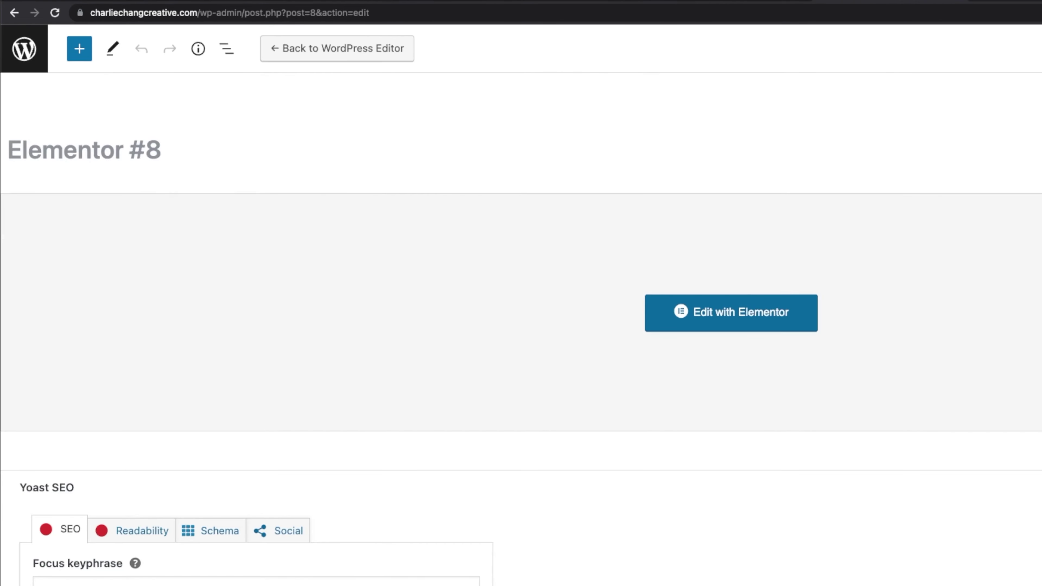
type("home")
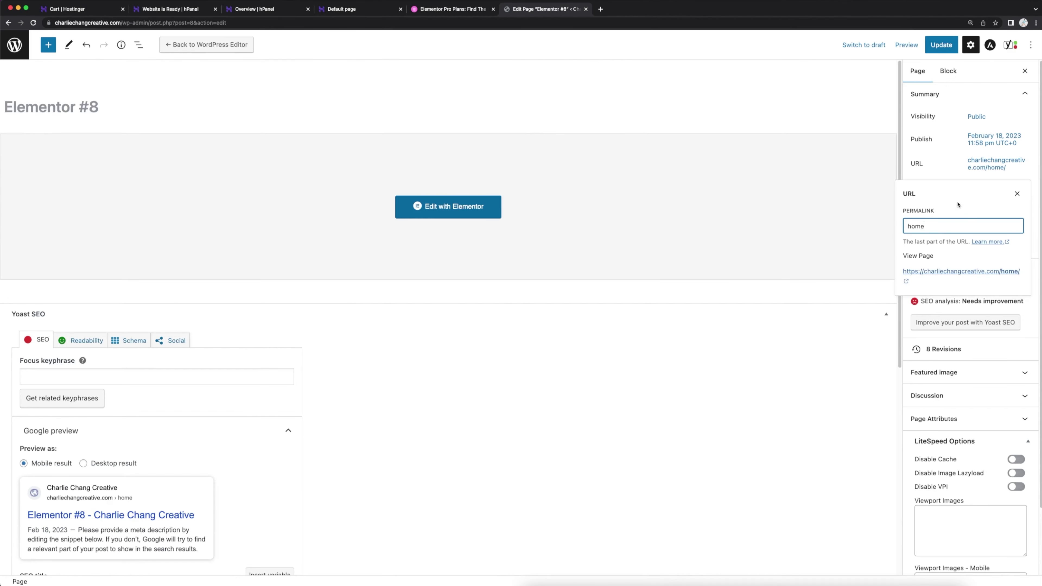
left_click(937, 45)
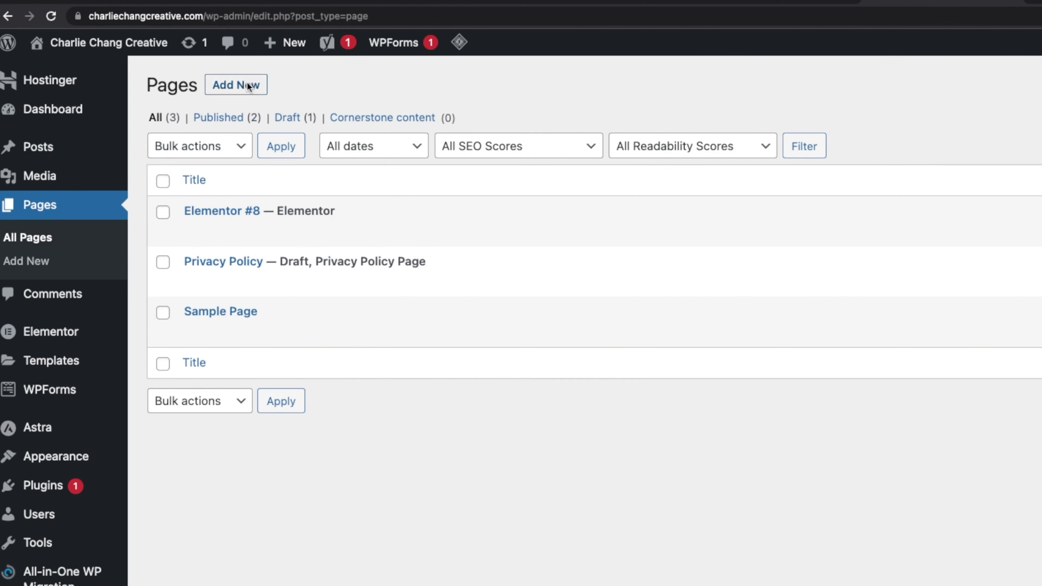
Step: Create a new page with Elementor, add an Image widget to it and check the widget's style settings
left_click(257, 86)
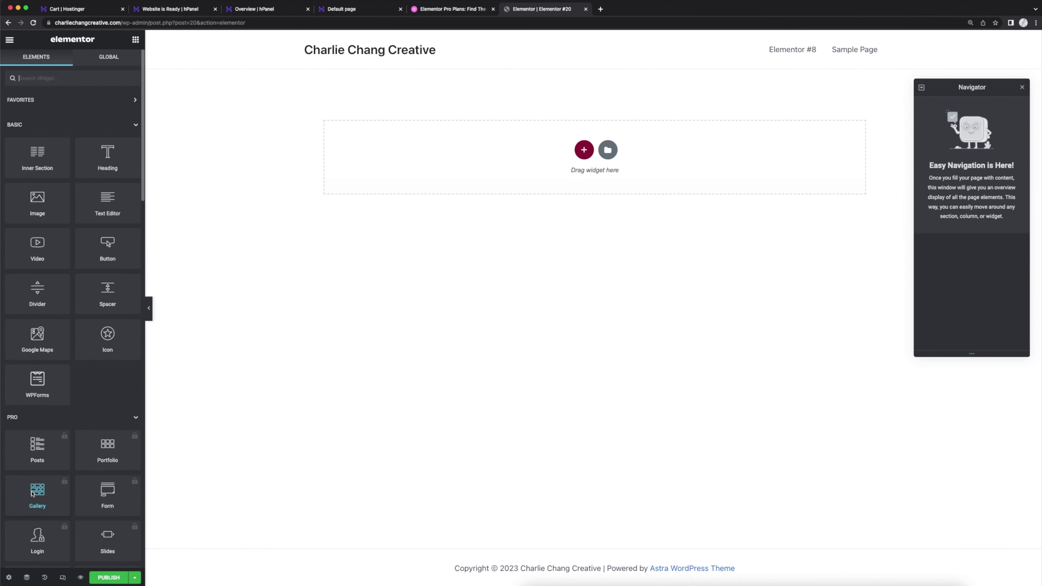
left_click_drag(40, 209, 539, 170)
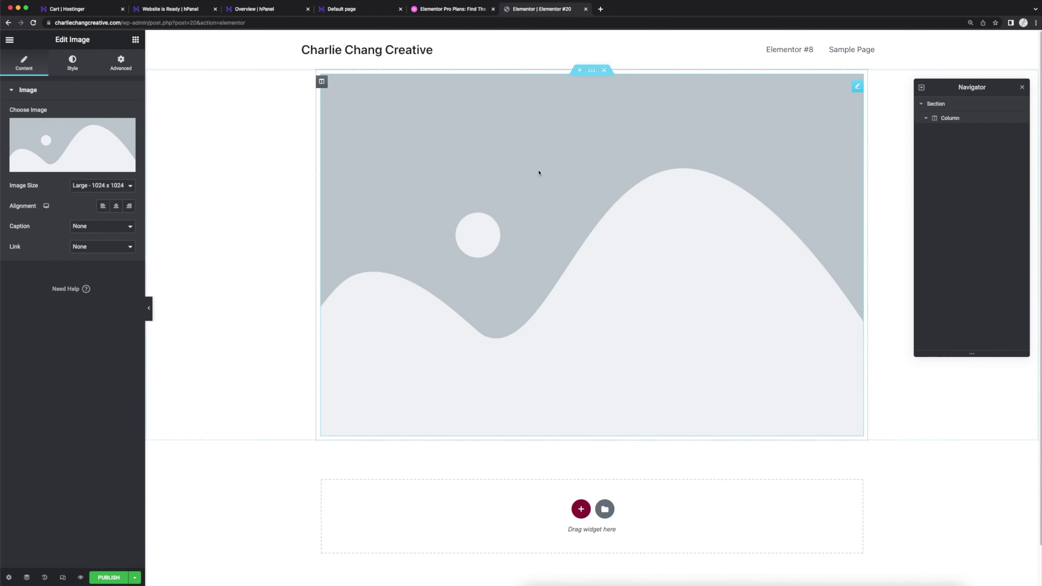
left_click(72, 65)
left_click_drag(9, 124, 92, 123)
left_click(25, 64)
Step: Upload a portrait photo from the Website folder and insert it into the Image widget
left_click(69, 142)
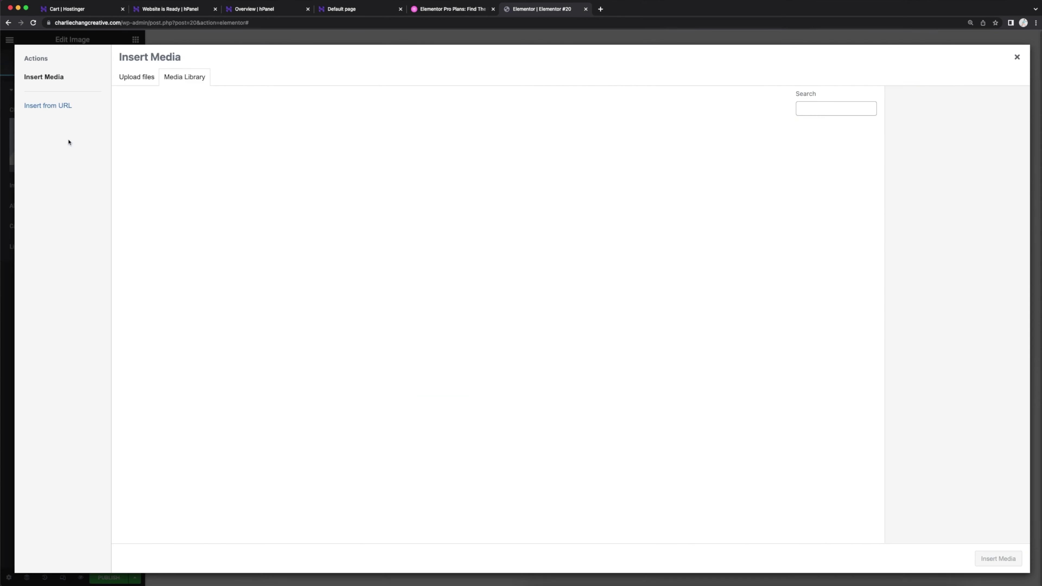
left_click(525, 583)
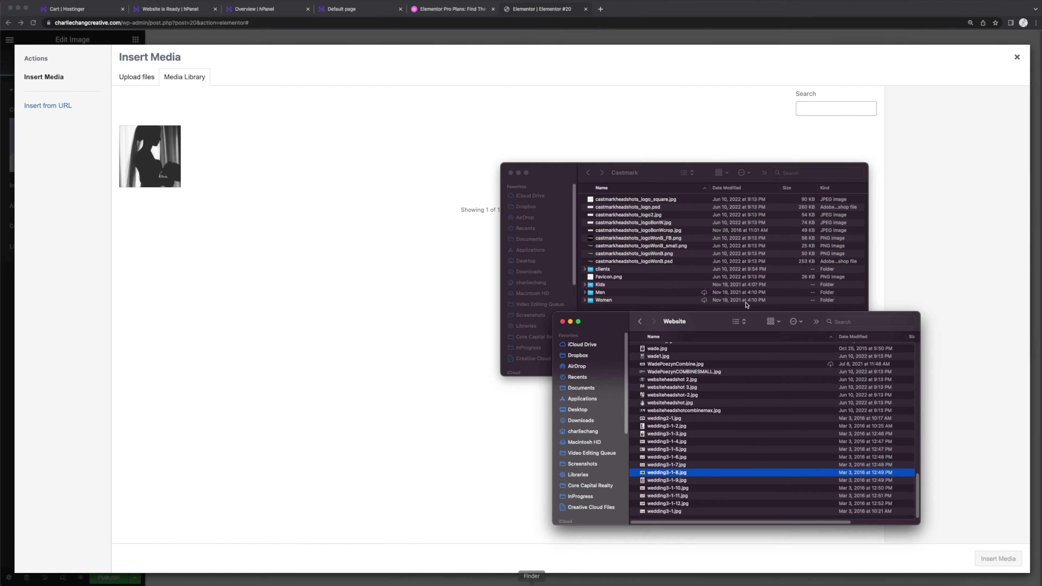
scroll(719, 430, "up", 10)
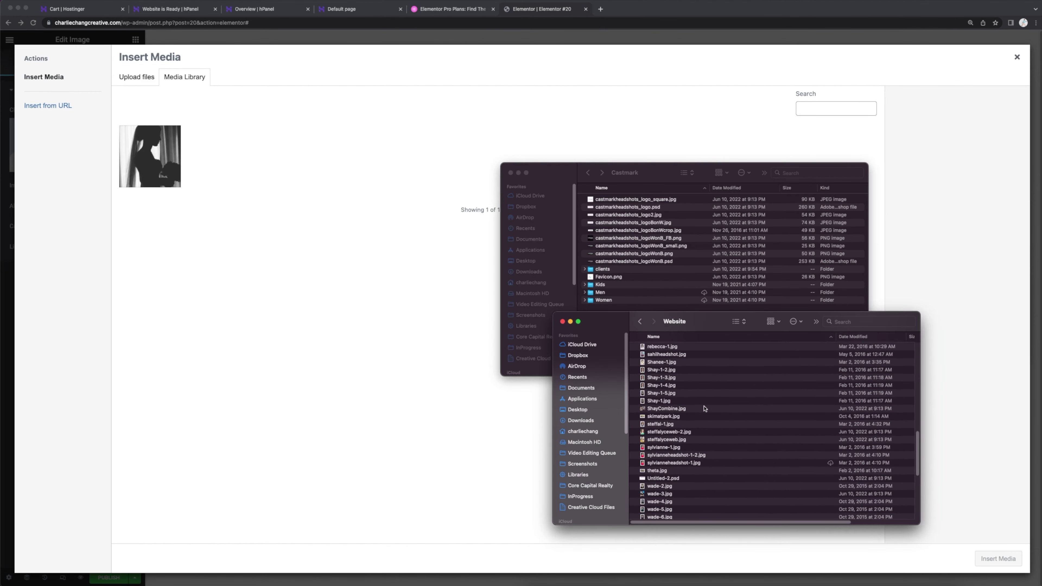
left_click_drag(704, 379, 360, 247)
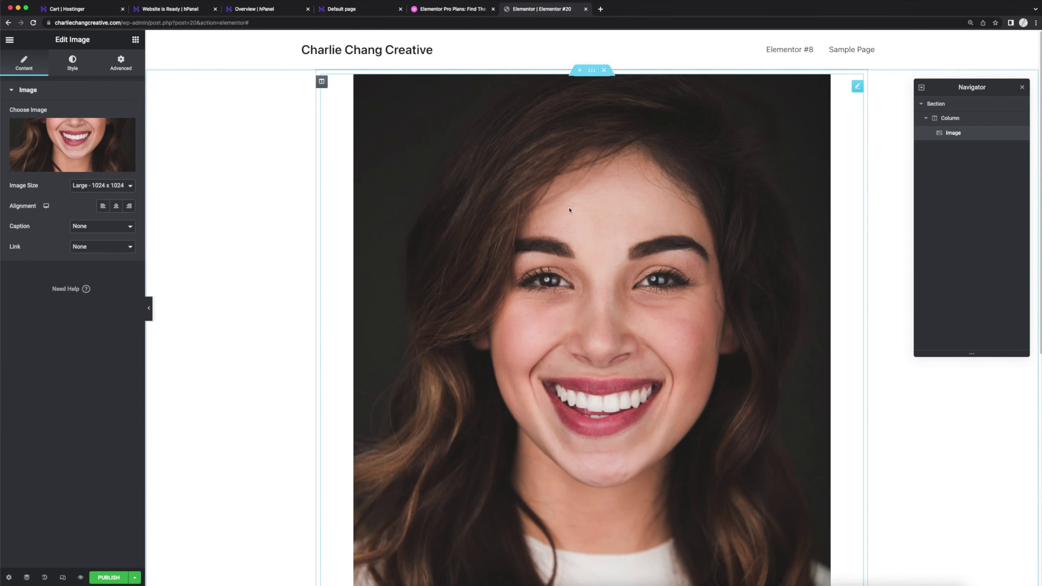
scroll(376, 319, "down", 5)
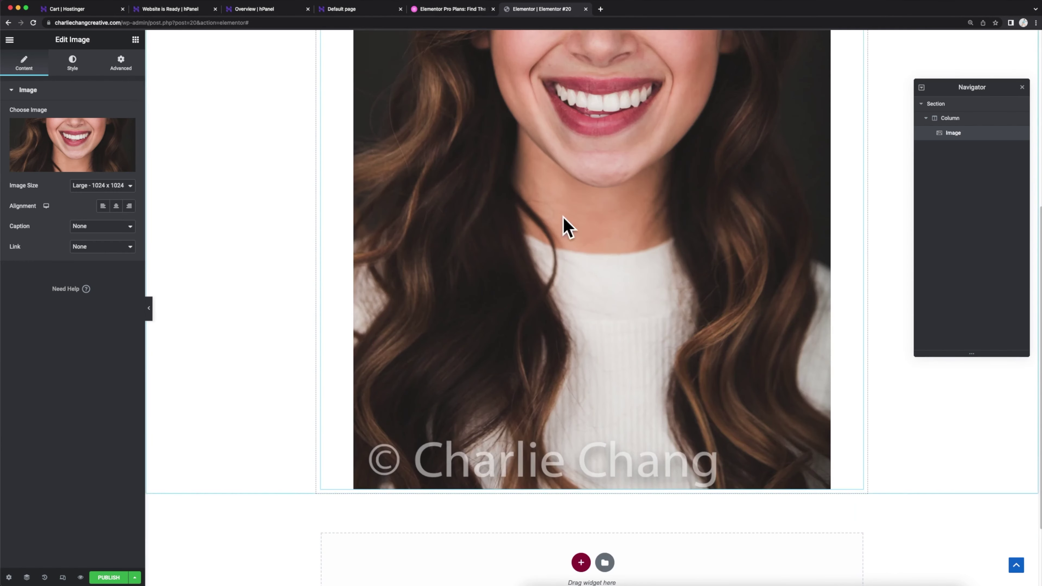
scroll(565, 225, "up", 5)
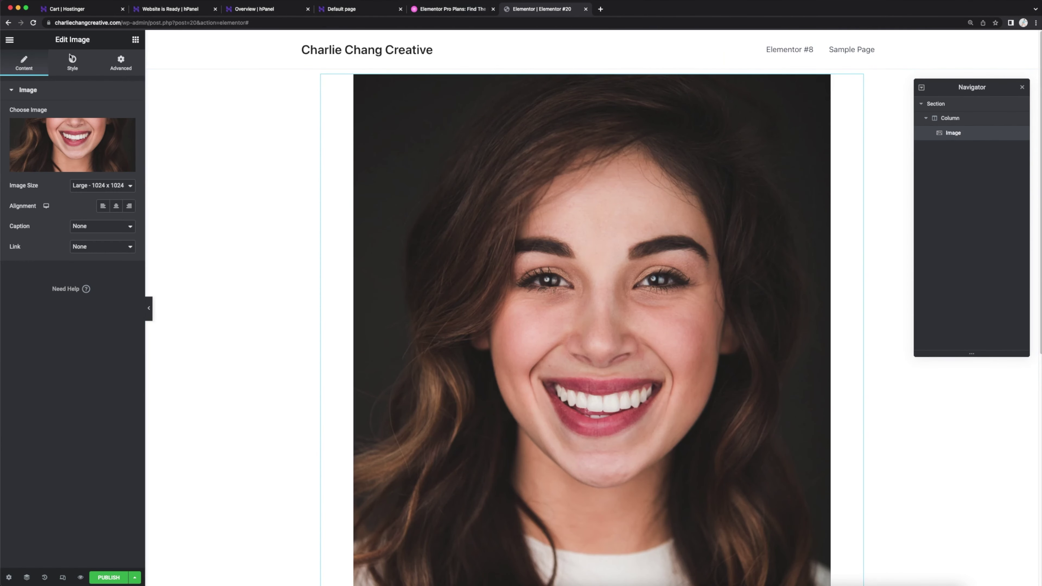
Step: Exit the page editor, search the plugin directory for "portfolio", and install and activate Visual Portfolio, Photo Gallery & Post Grid
left_click(9, 40)
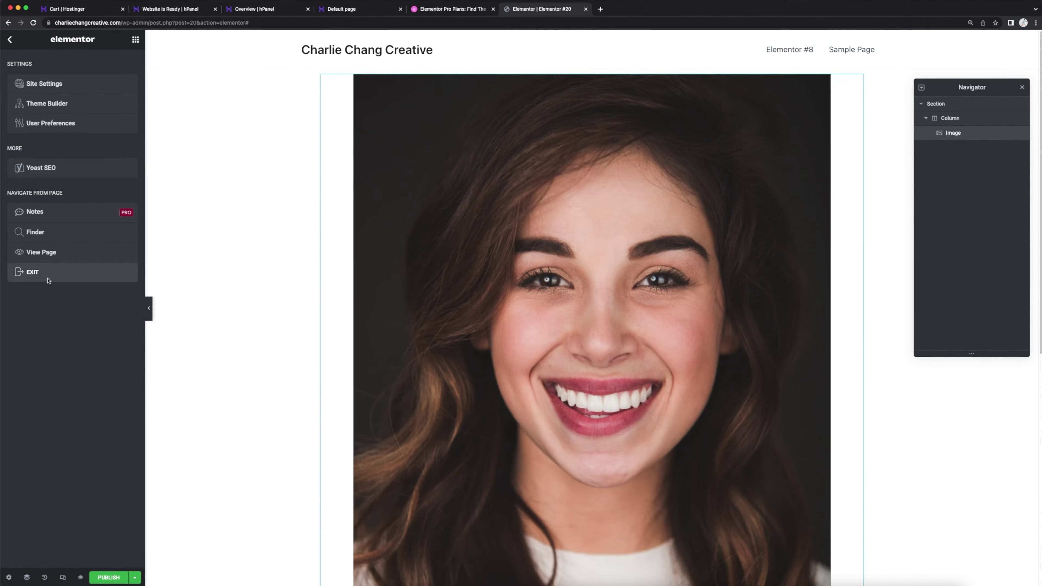
left_click(66, 275)
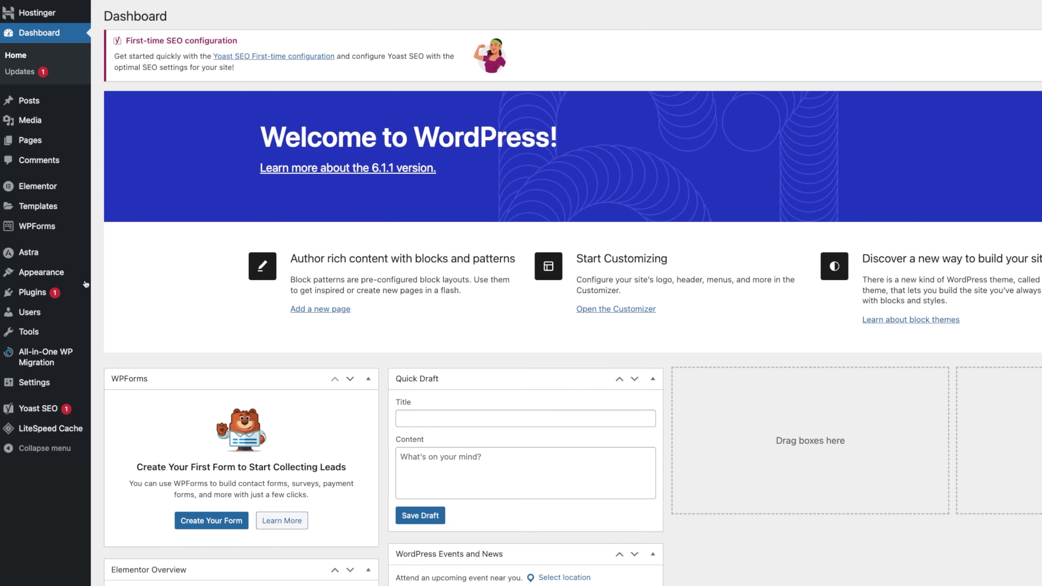
mouse_move(46, 294)
left_click(110, 294)
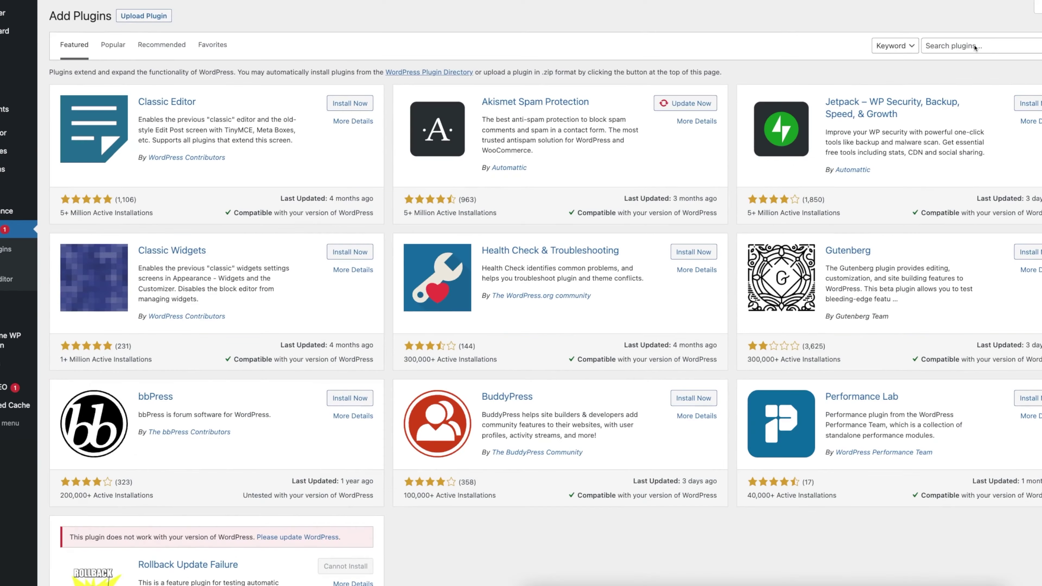
left_click(975, 46)
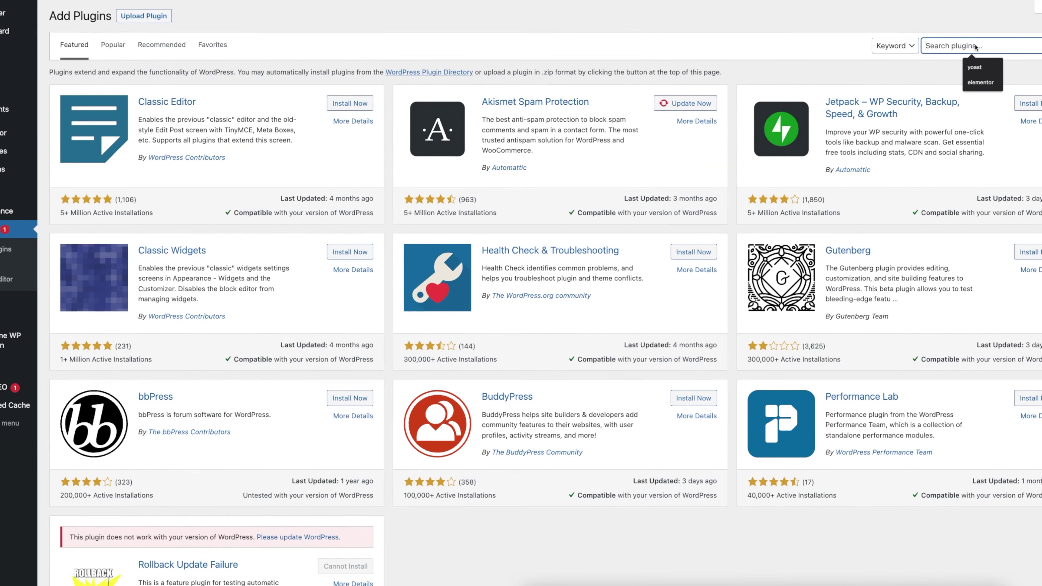
type("portfolio")
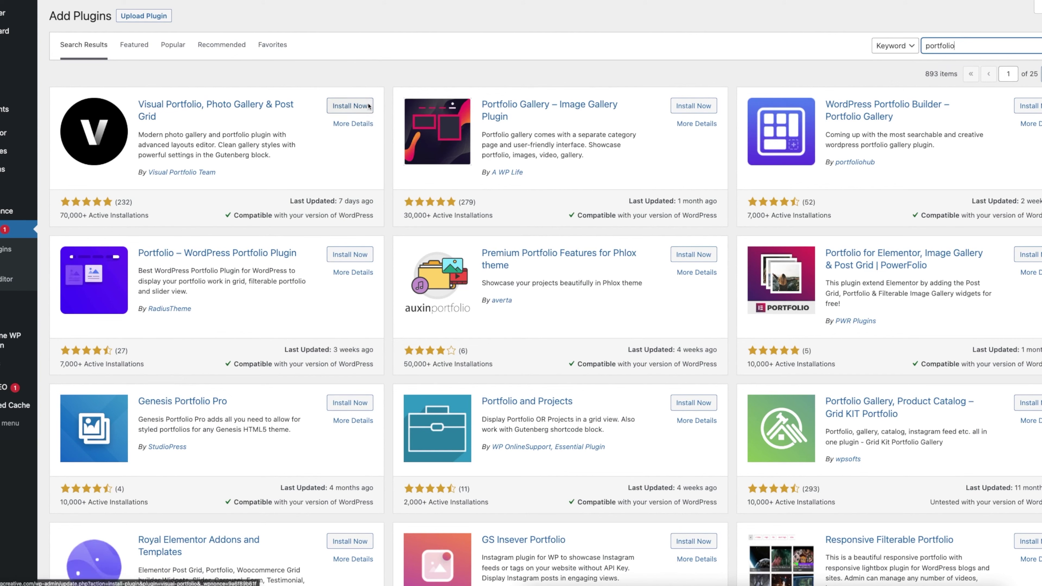
left_click(359, 107)
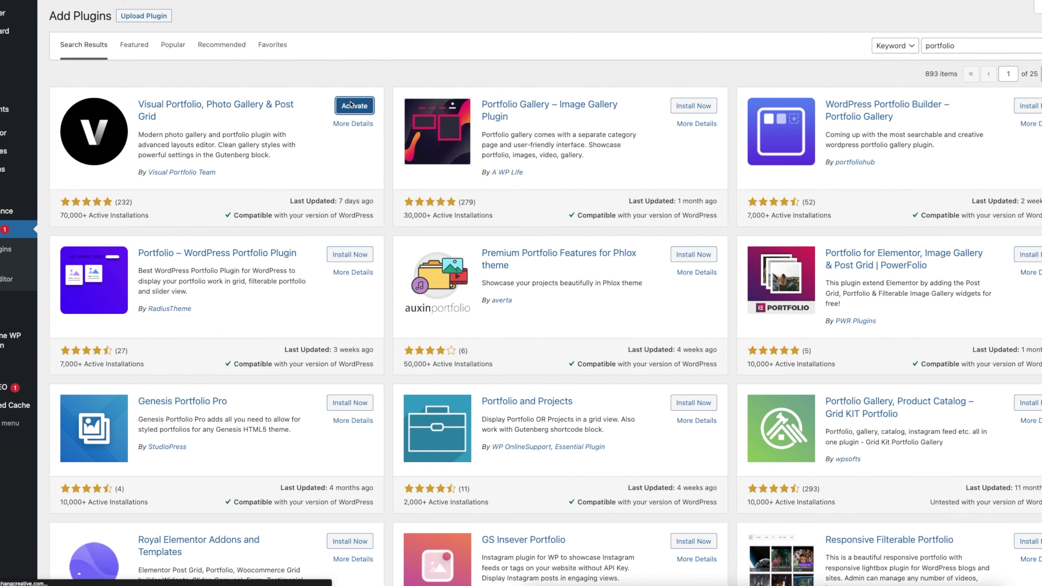
left_click(353, 105)
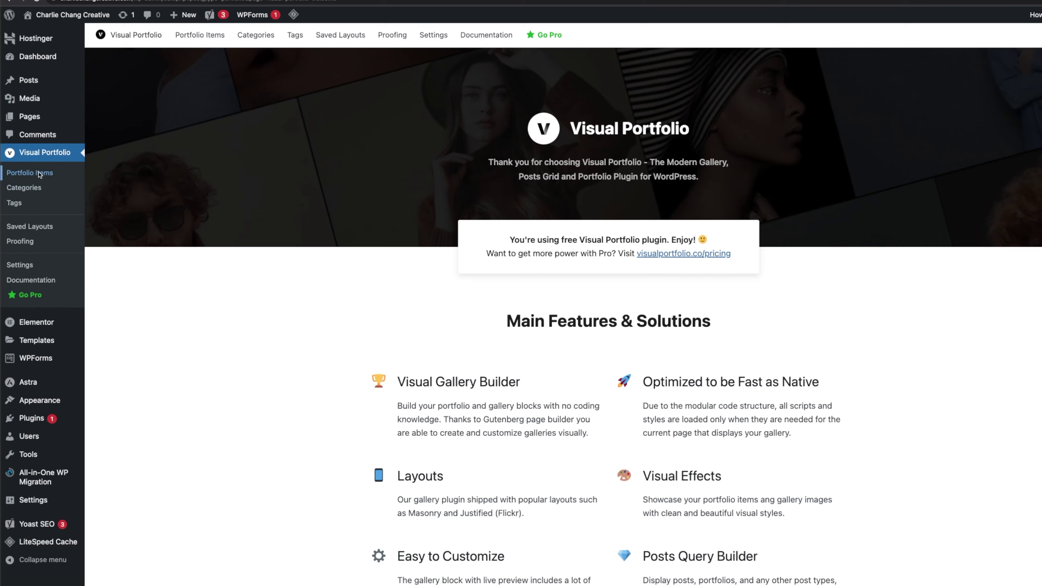
Step: Look at the Visual Portfolio plugin's Portfolio Items list and its option for adding a new item
left_click(41, 174)
left_click(194, 66)
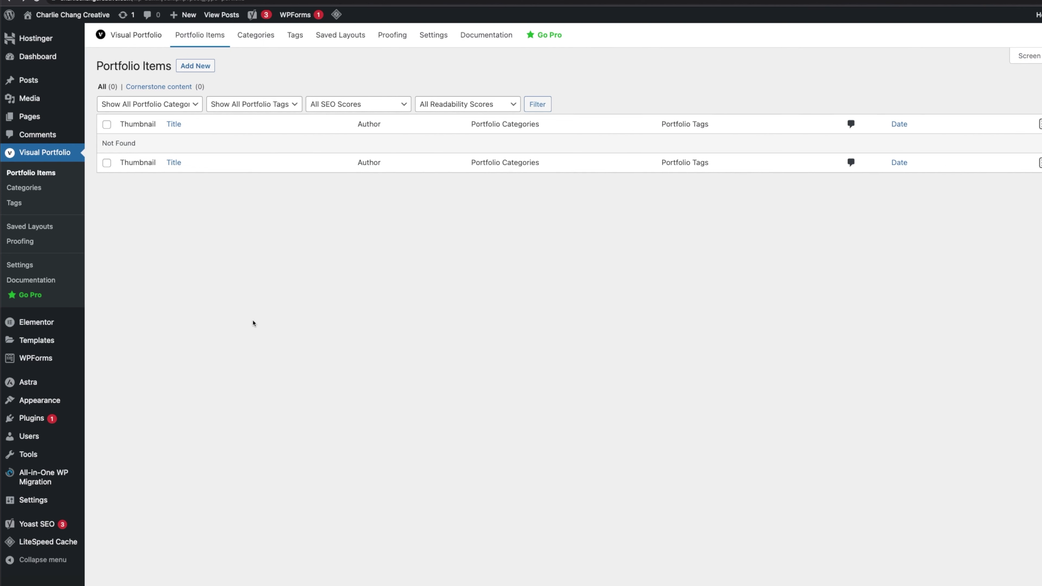
mouse_move(35, 383)
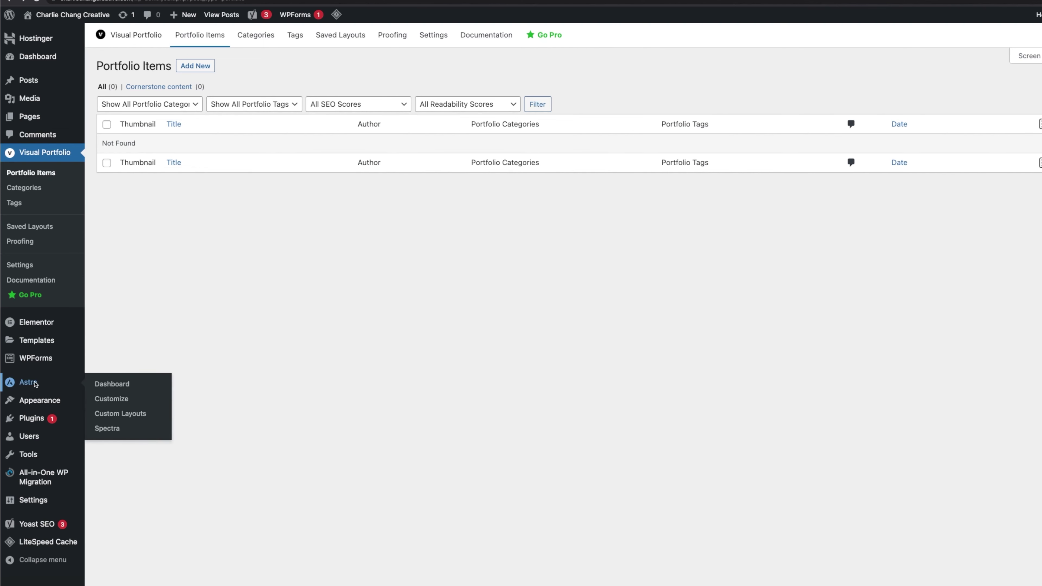
mouse_move(61, 317)
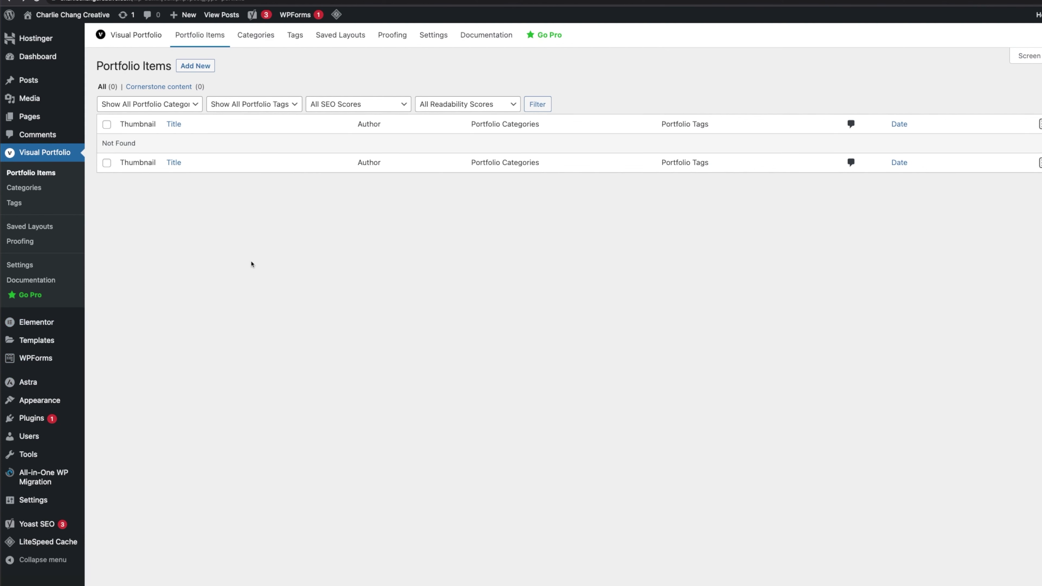
Step: Open the catalogue of new WordPress themes and search it for "portfolio"
mouse_move(68, 401)
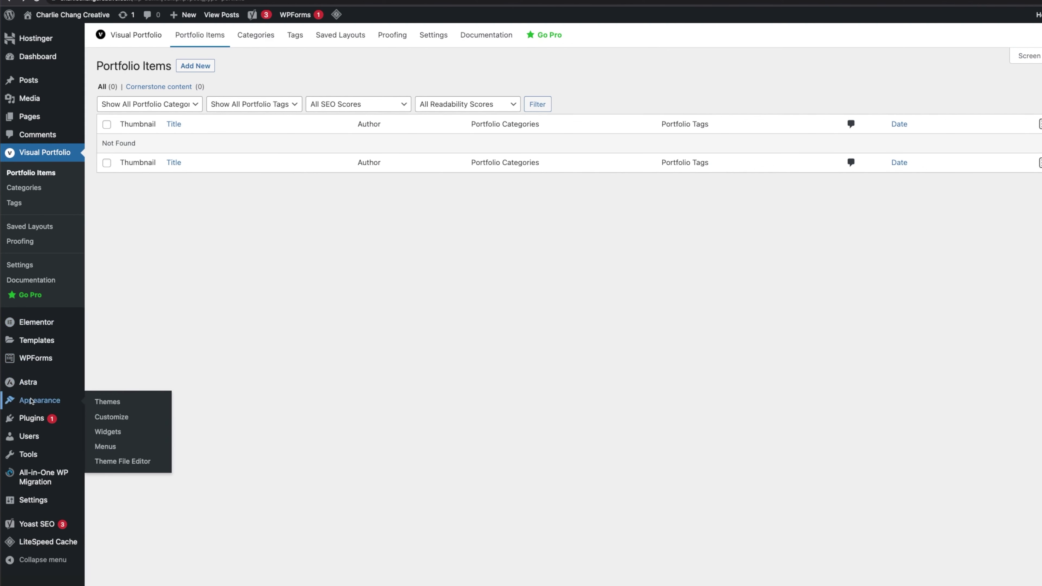
left_click(116, 407)
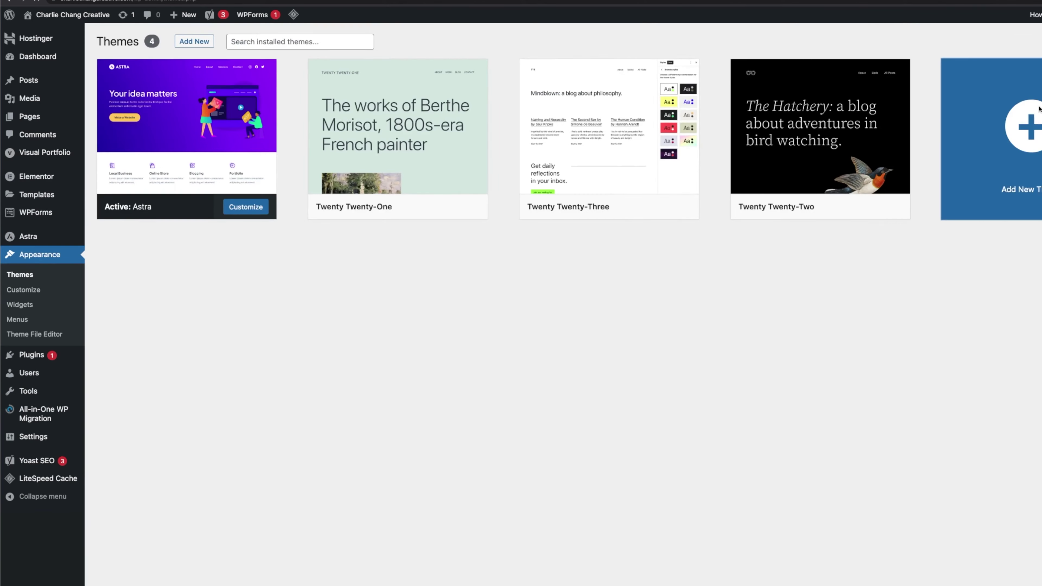
left_click(989, 127)
left_click(997, 72)
type("portfolio")
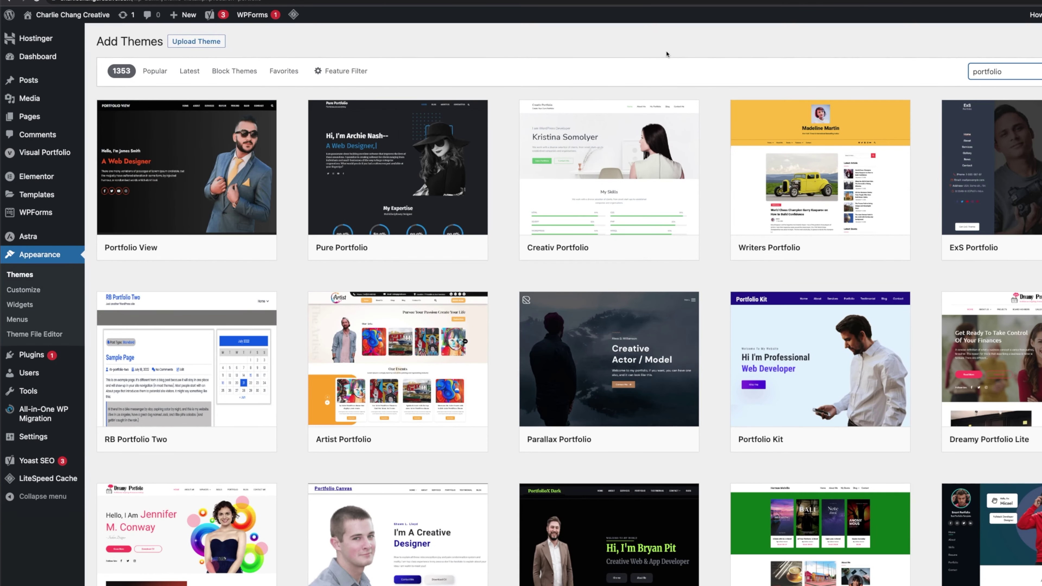
Step: Preview the Parallax Portfolio theme, close the preview and browse the other portfolio themes
mouse_move(552, 329)
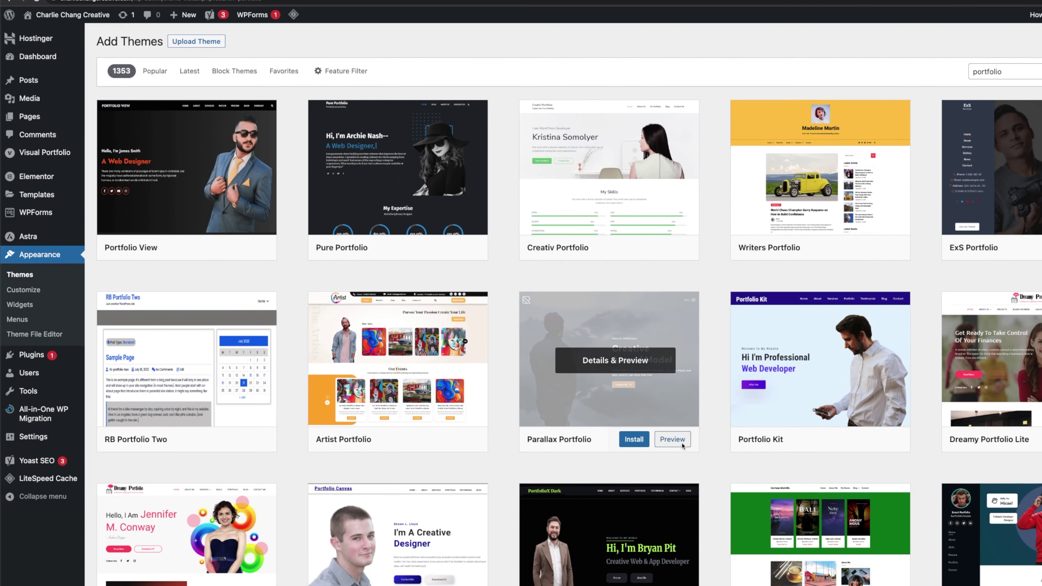
left_click(674, 439)
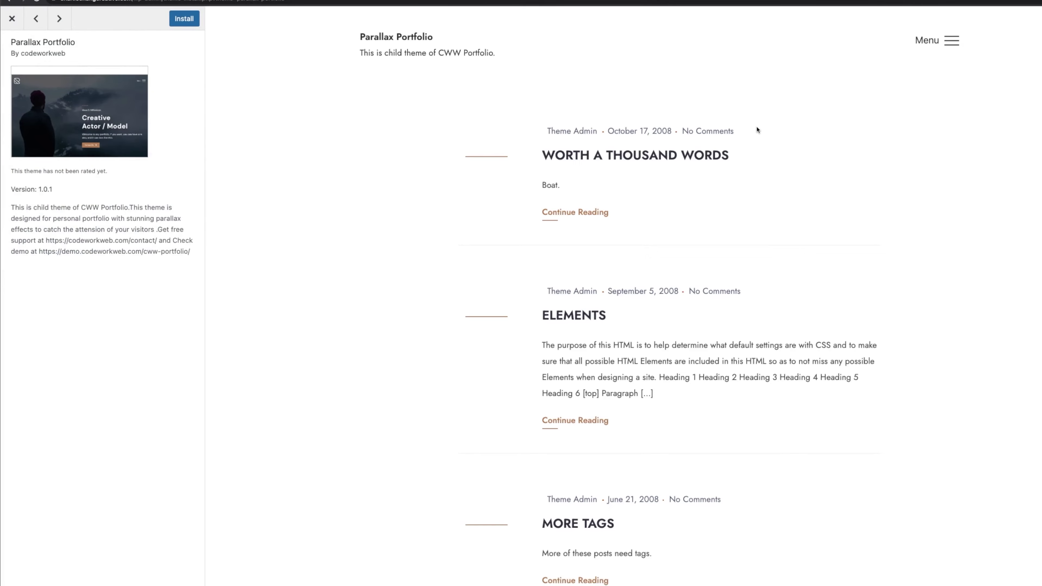
key("Escape")
mouse_move(465, 256)
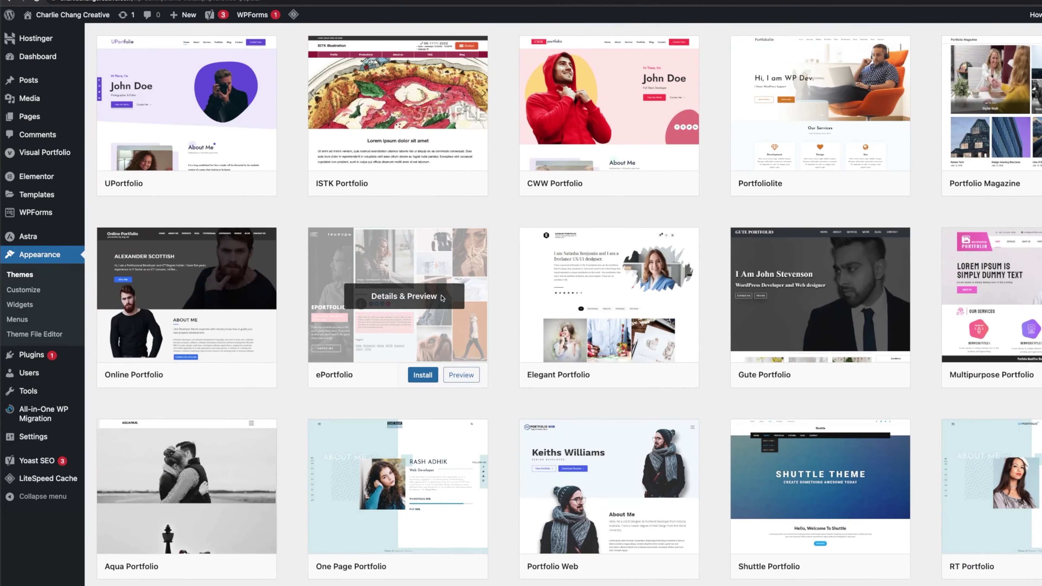
scroll(473, 317, "up", 15)
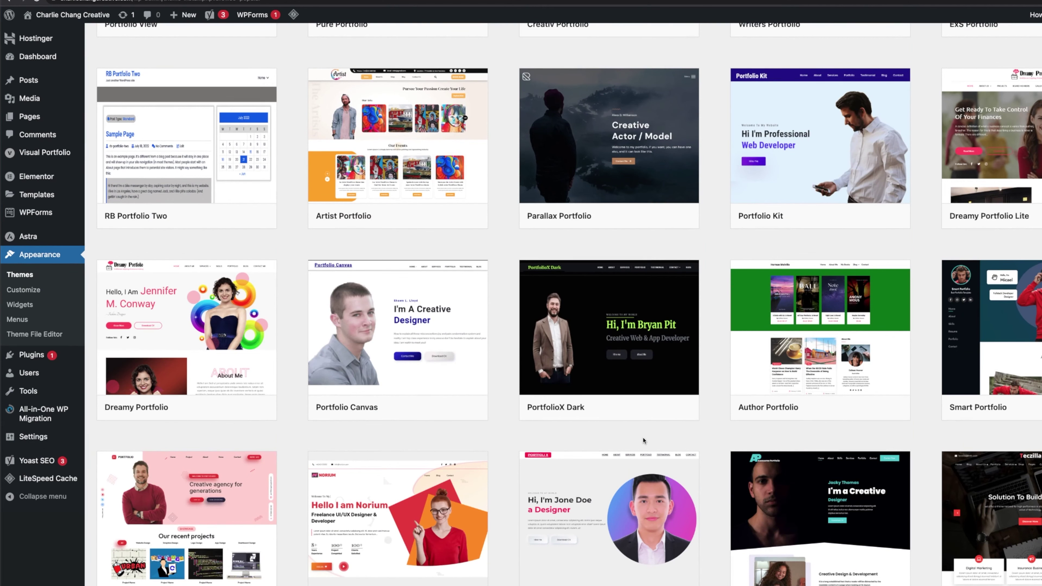
scroll(644, 440, "up", 2)
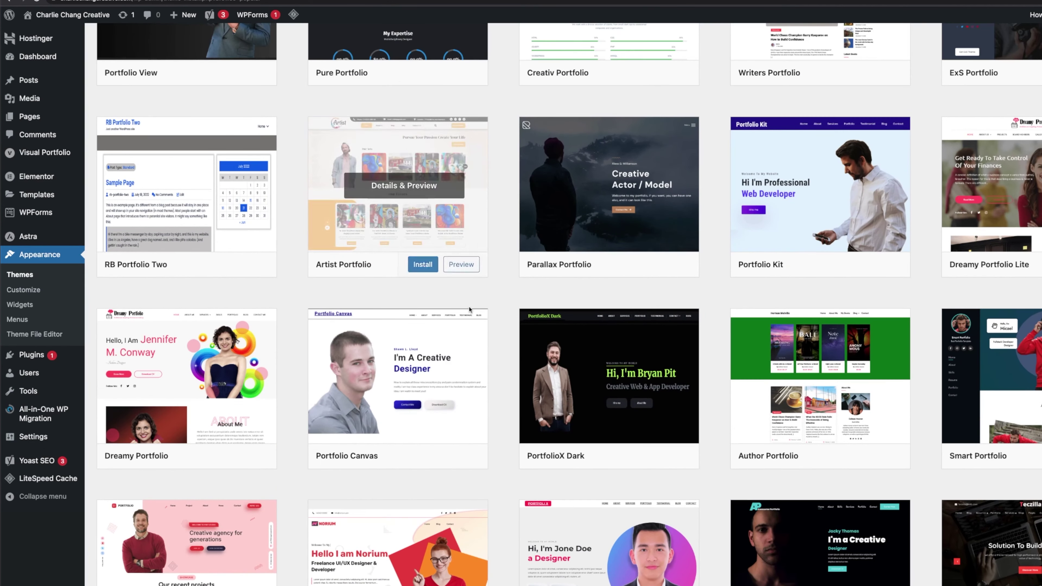